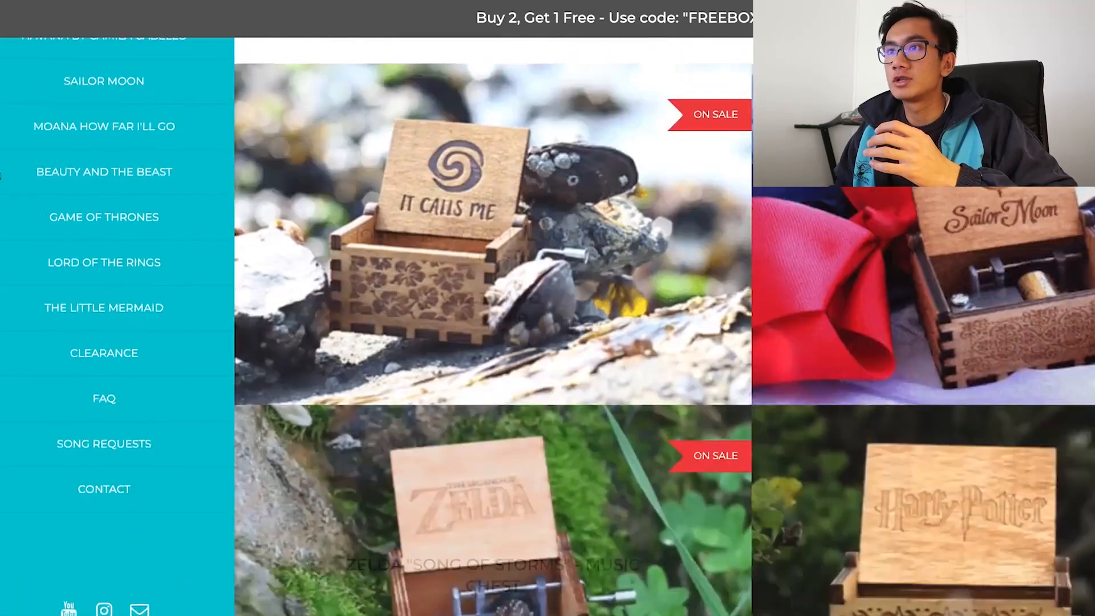
Open the Frozen Let It Go product page in the Music Chests store
scroll(114, 137, up, 2)
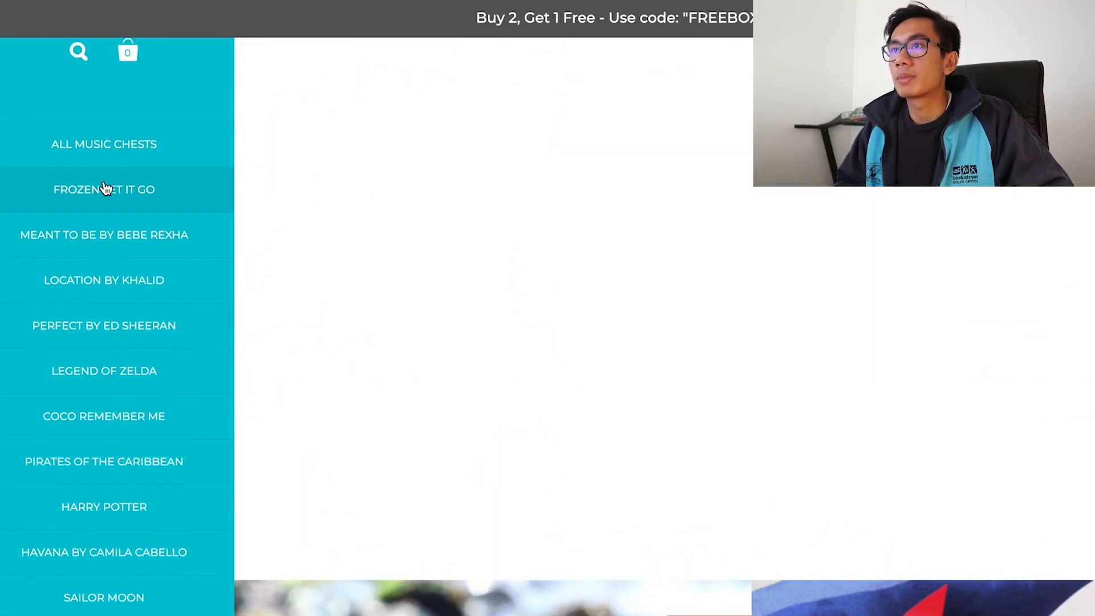
click(105, 189)
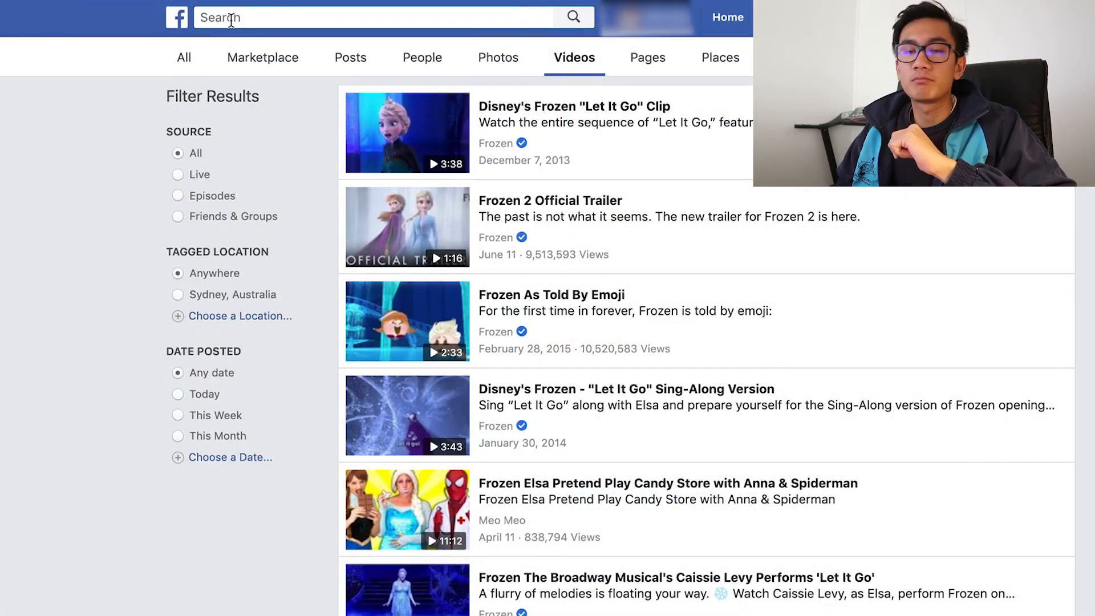
Look through the Facebook video results for Frozen clips, checking titles, dates and view counts
scroll(761, 352, down, 3)
scroll(758, 350, up, 4)
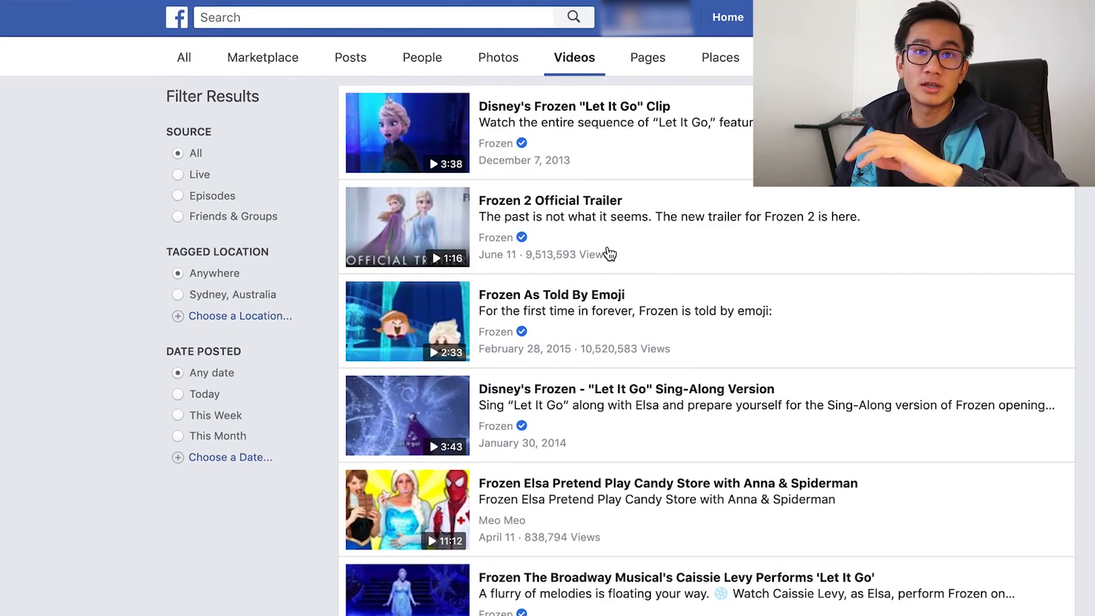
scroll(615, 273, down, 8)
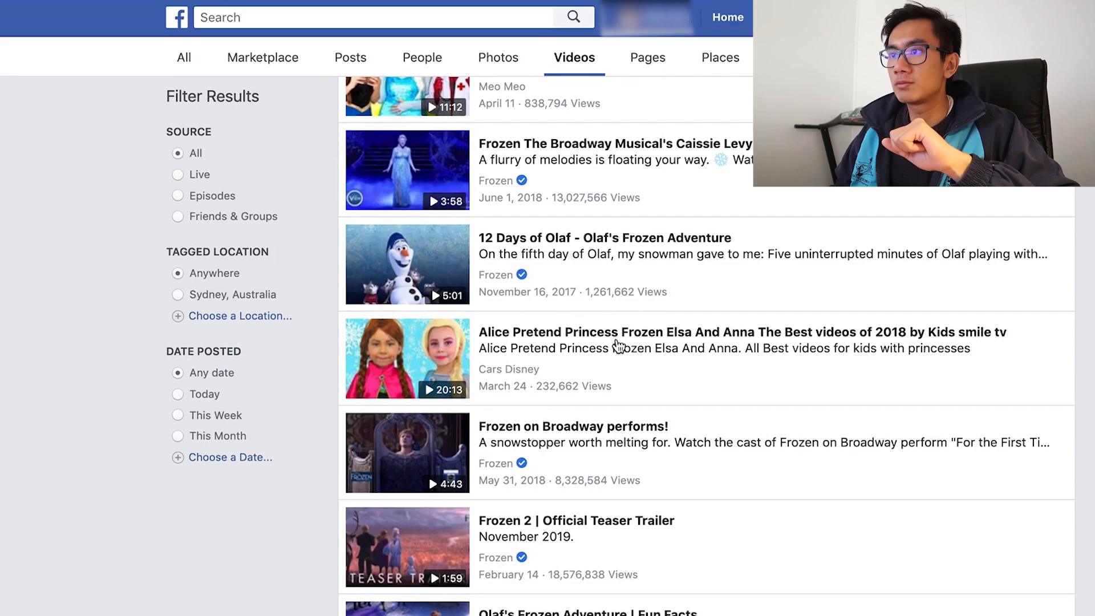
scroll(619, 345, down, 1)
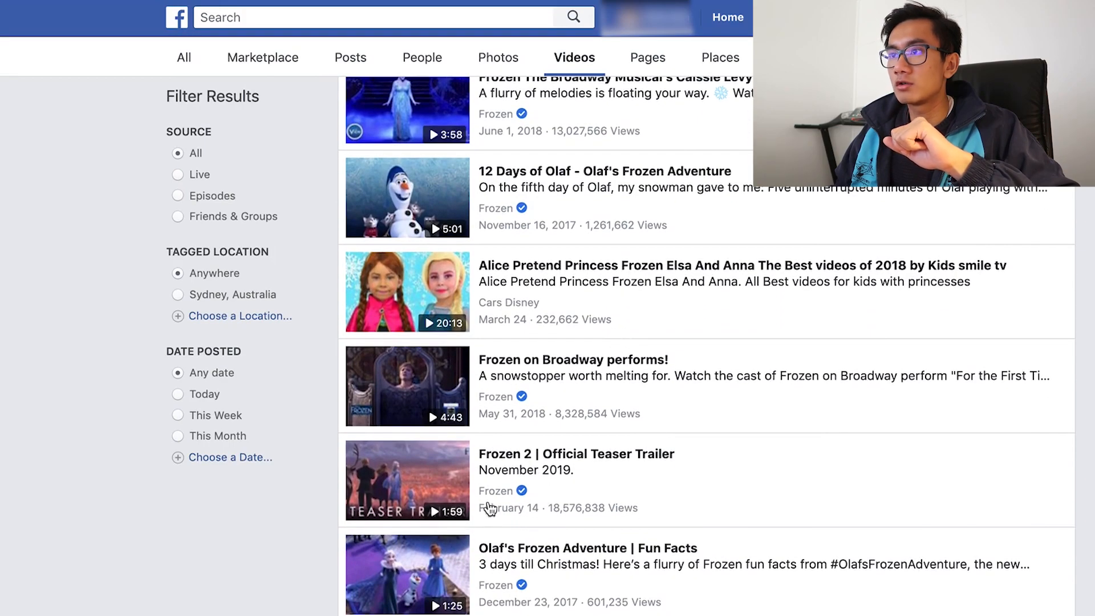
scroll(611, 523, down, 11)
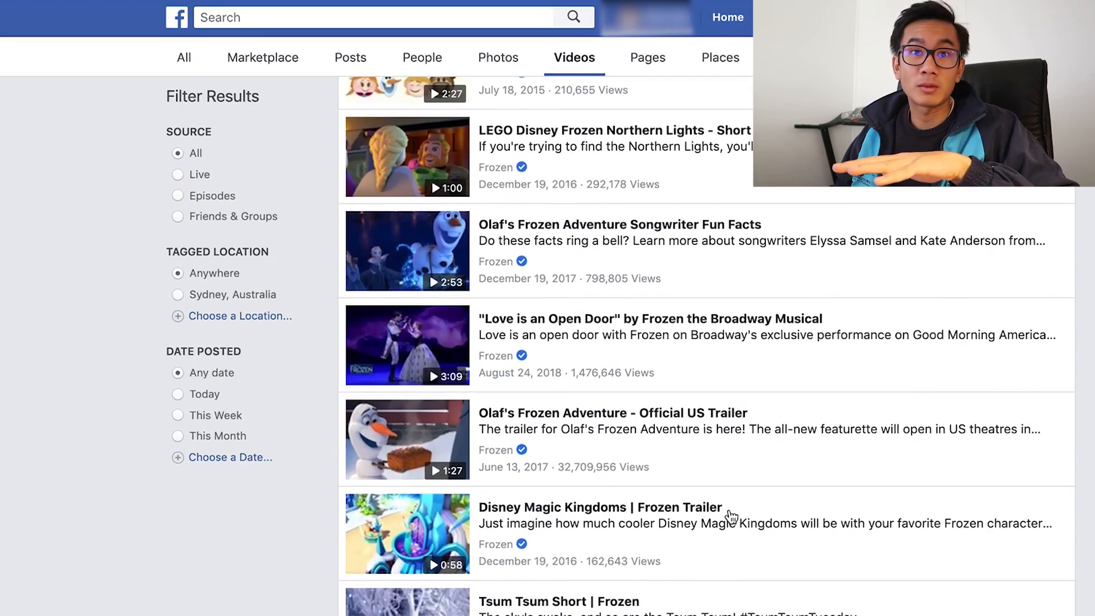
scroll(729, 515, up, 14)
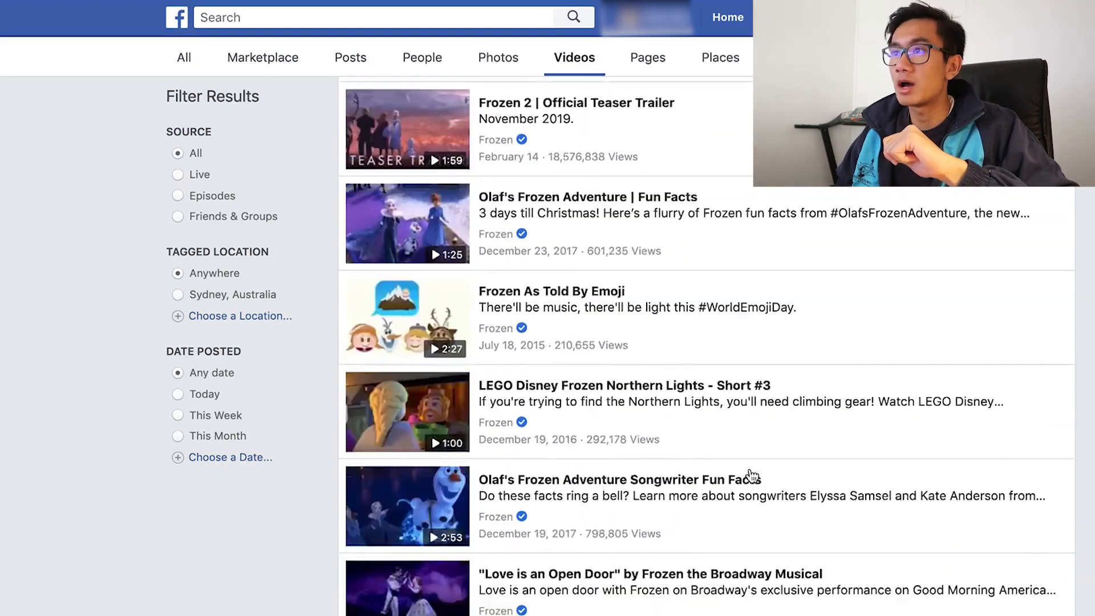
scroll(723, 397, up, 1)
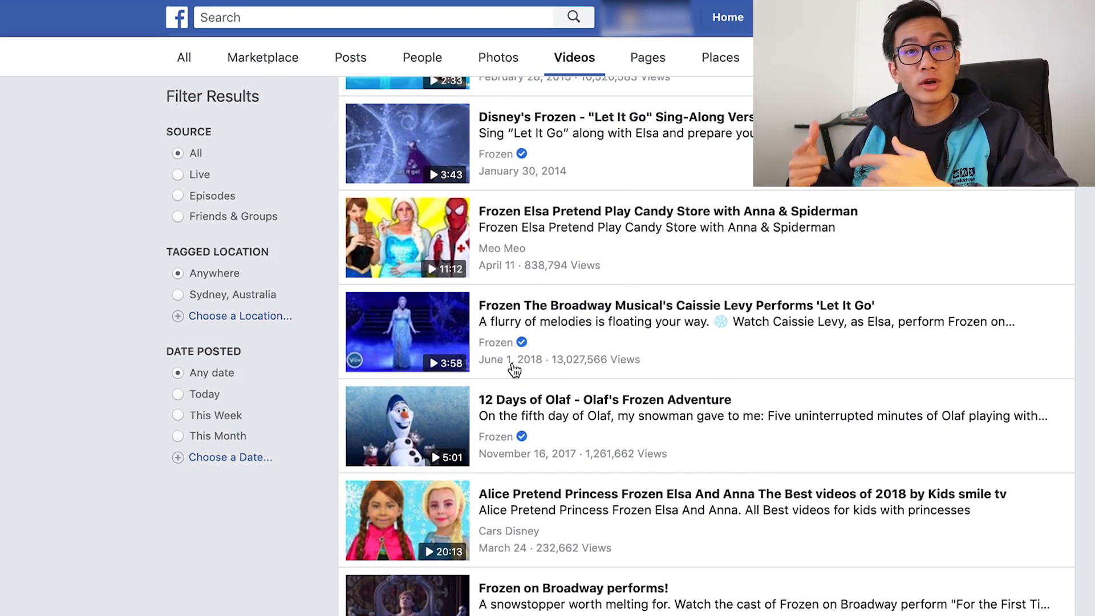
Open the Frozen Broadway Musical 'Let It Go' performance video in a new tab and start or stop its playback
right_click(560, 305)
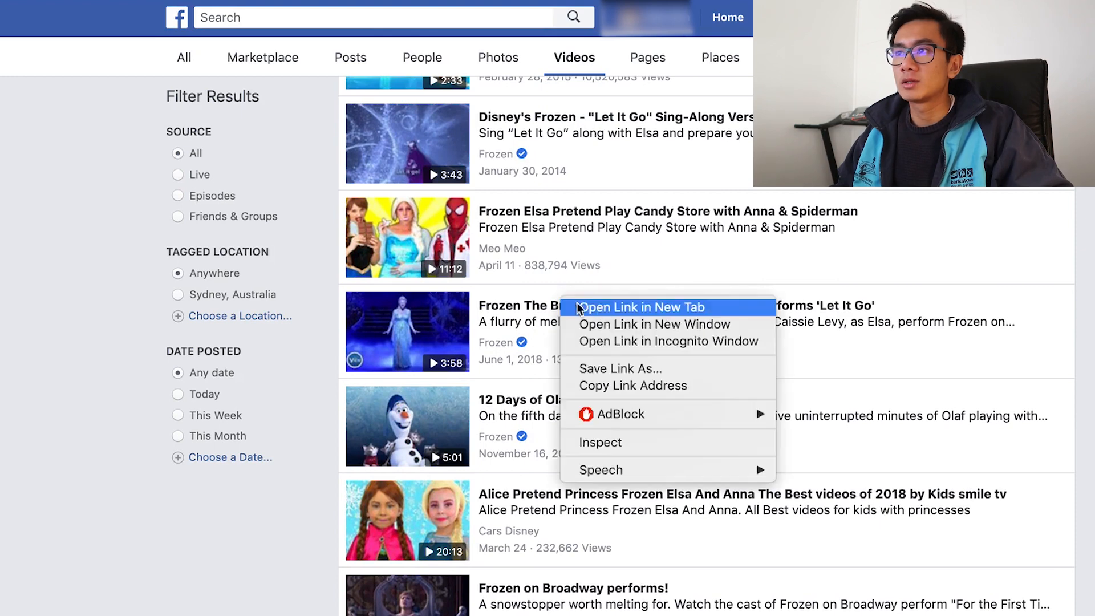
click(597, 303)
key(ctrl+Tab)
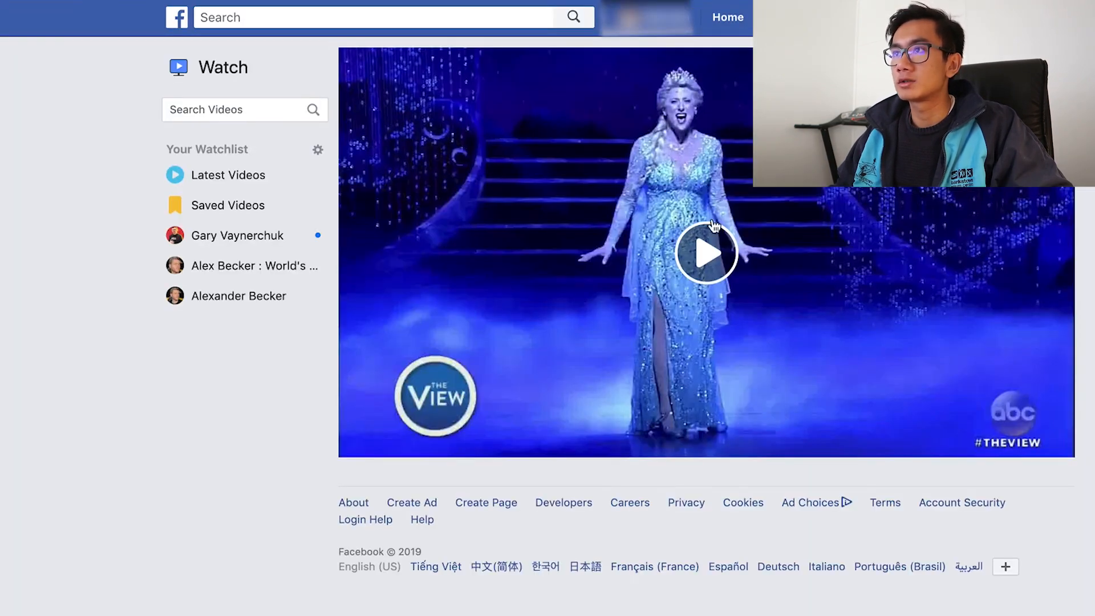
click(709, 234)
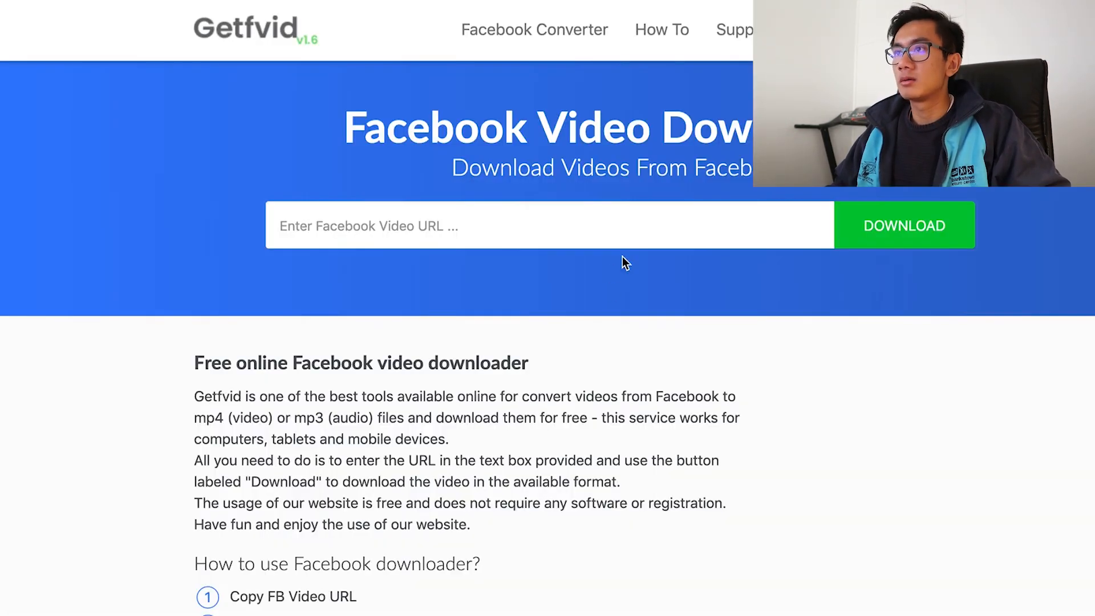
Paste the Facebook video's URL into the Getfvid downloader and request the download
click(765, 246)
key(super+v)
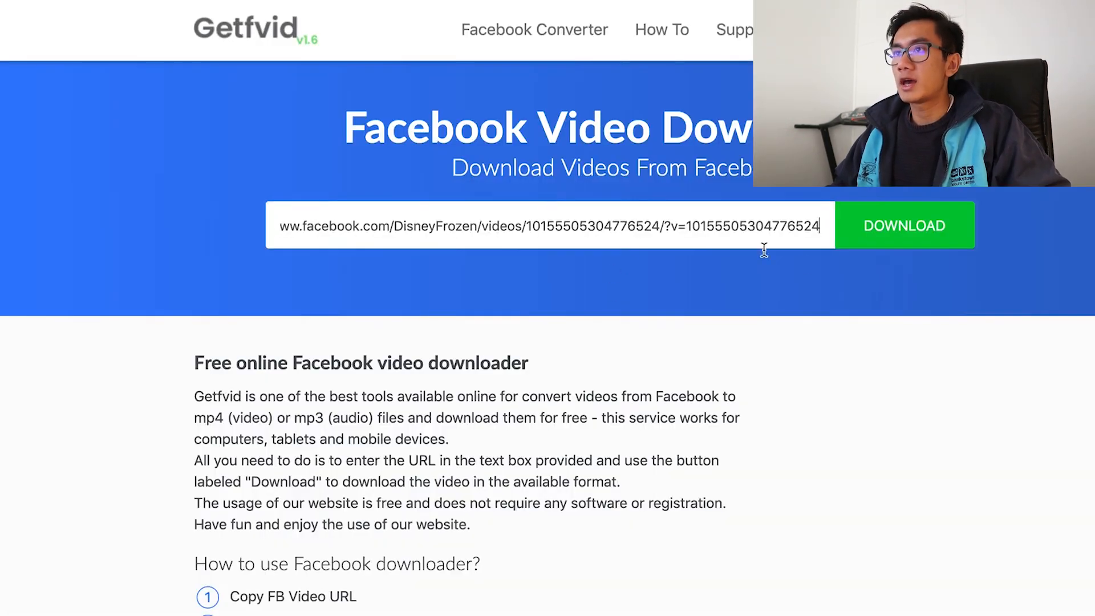
click(861, 244)
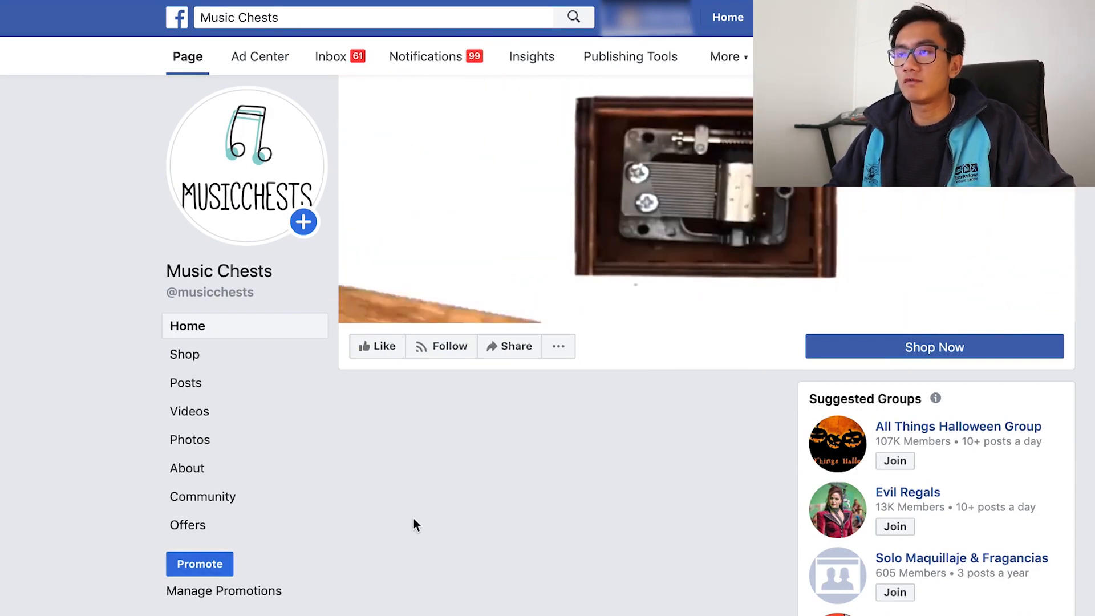
Create a video post on the Music Chests Facebook page and upload the downloaded getfvid mp4 file
scroll(416, 524, down, 2)
scroll(417, 520, down, 1)
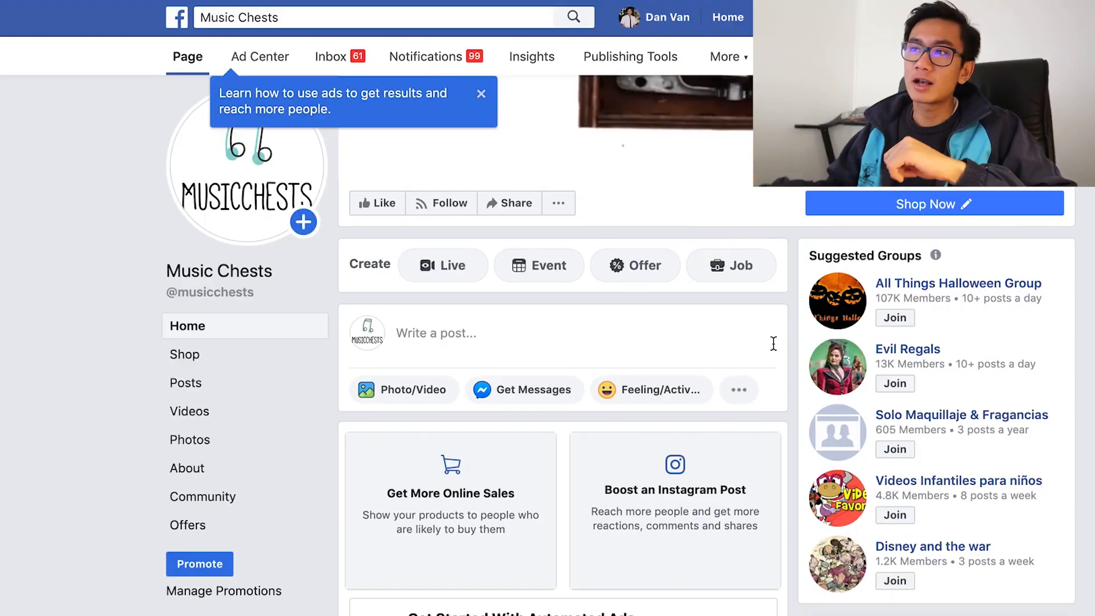
click(538, 330)
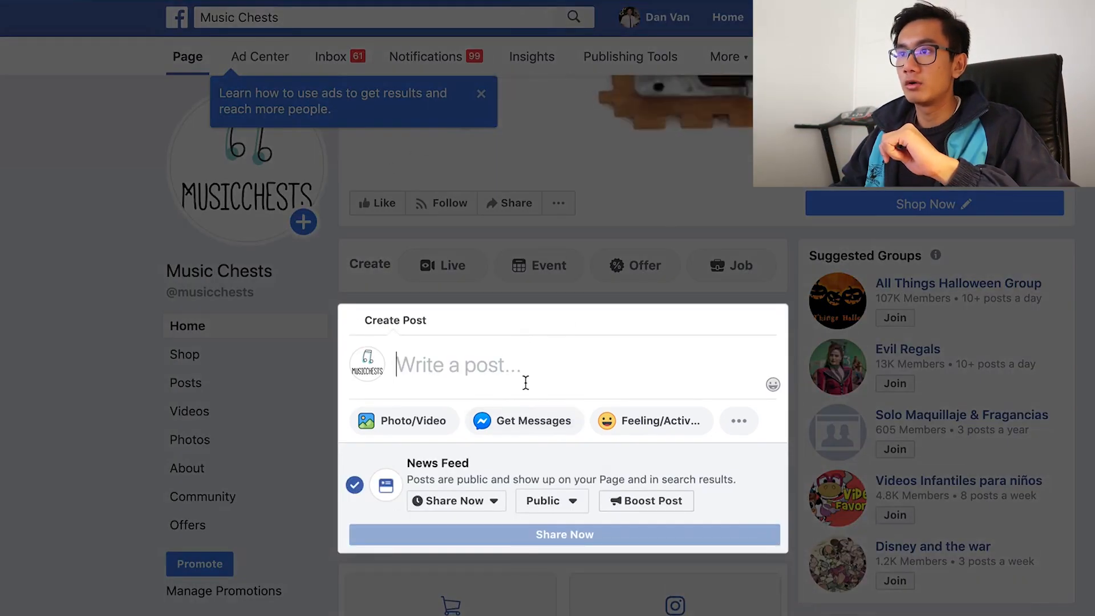
click(436, 421)
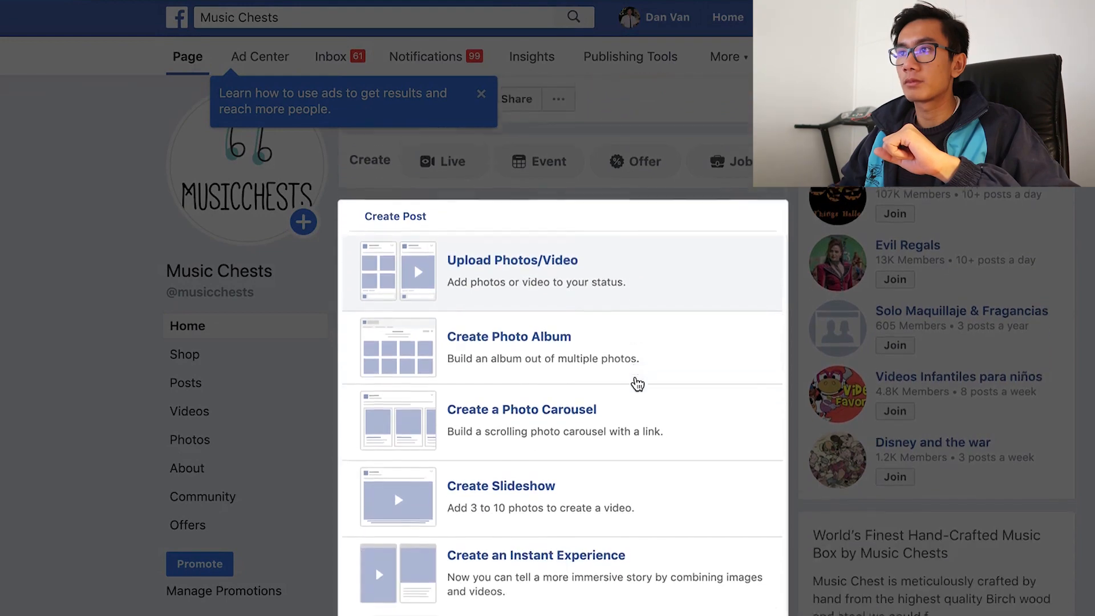
click(504, 254)
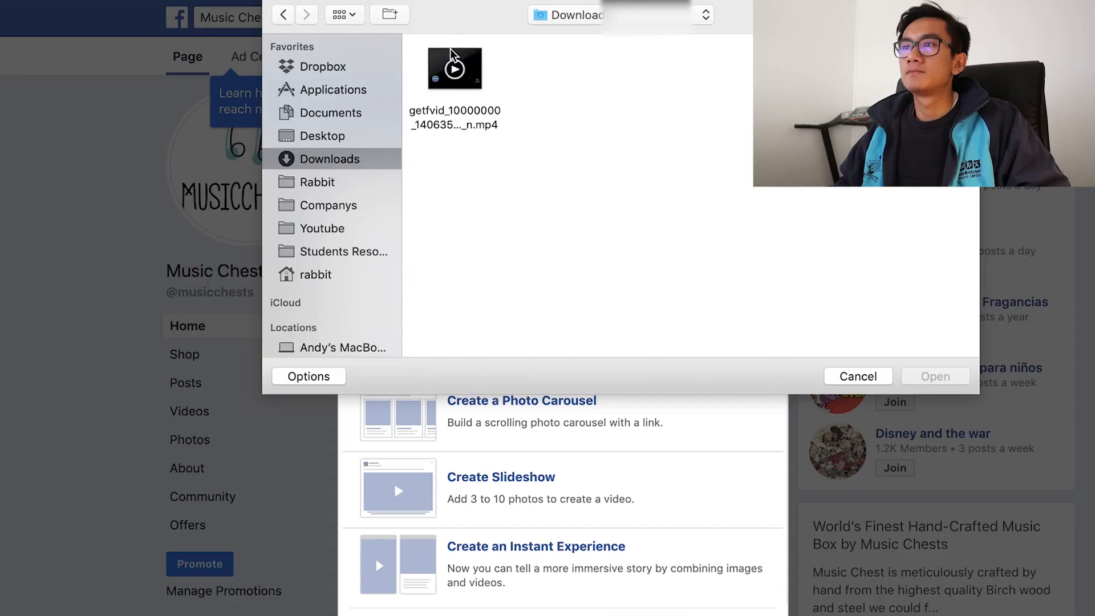
double_click(451, 57)
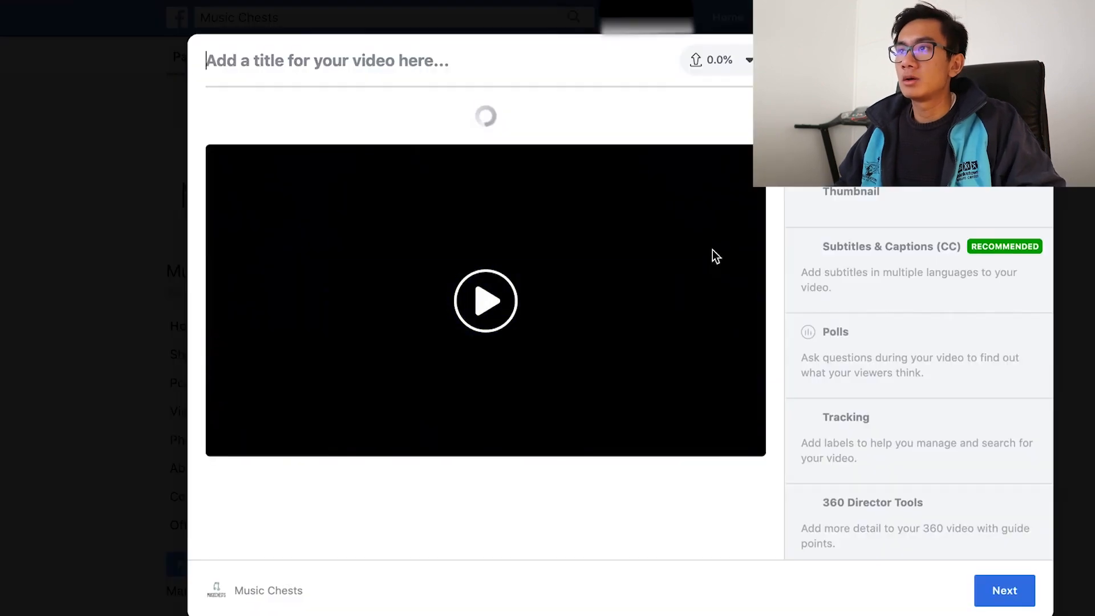
Set the video's thumbnail to the auto-generated blue stage image with the performer and snowflakes
scroll(568, 267, down, 6)
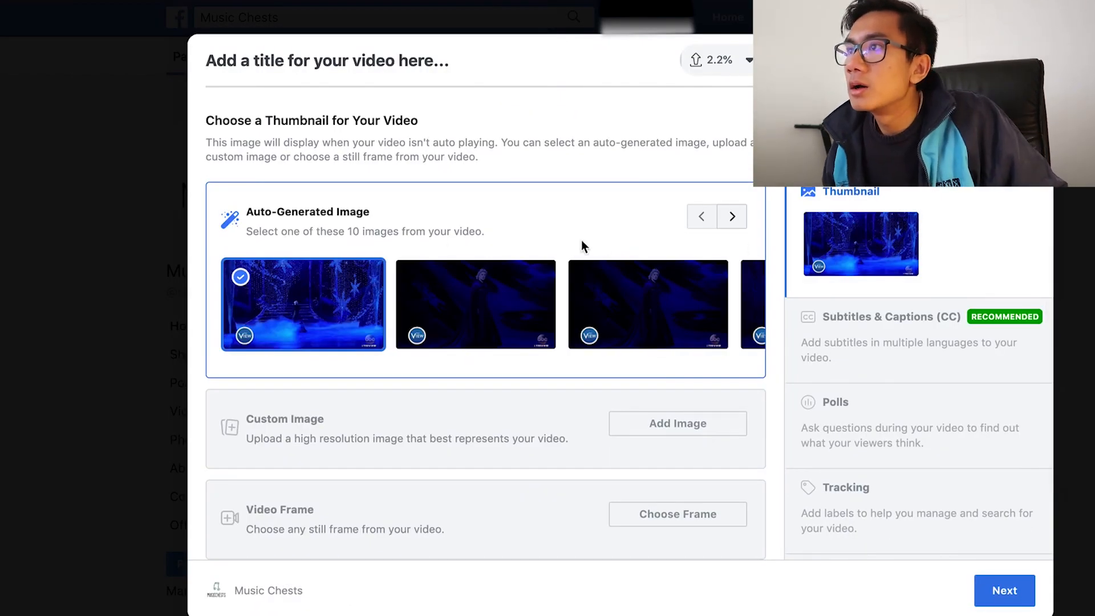
click(732, 217)
click(731, 217)
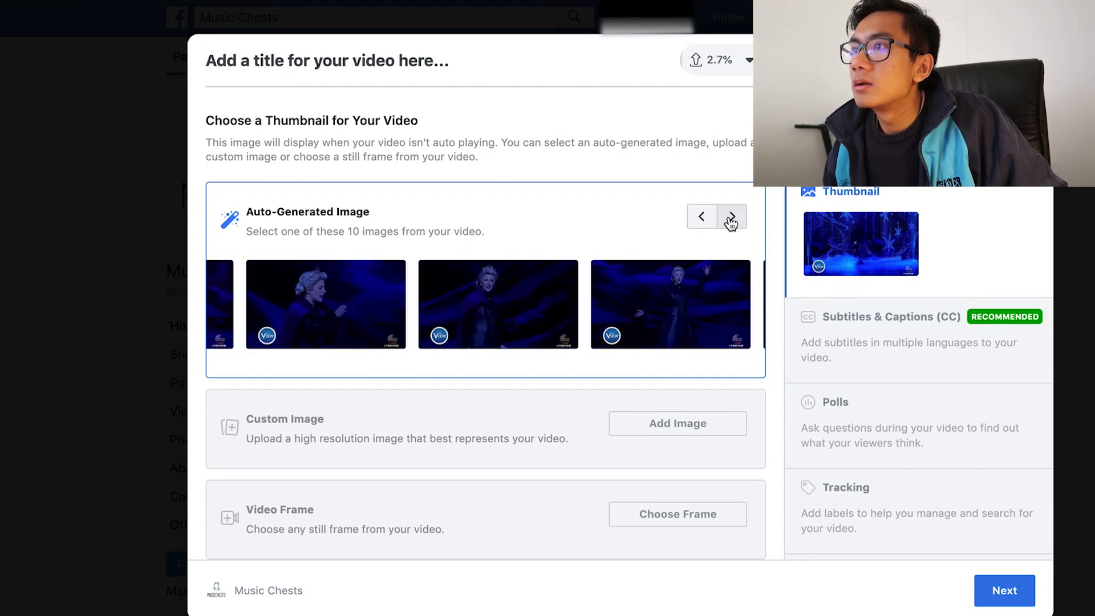
click(732, 217)
click(731, 217)
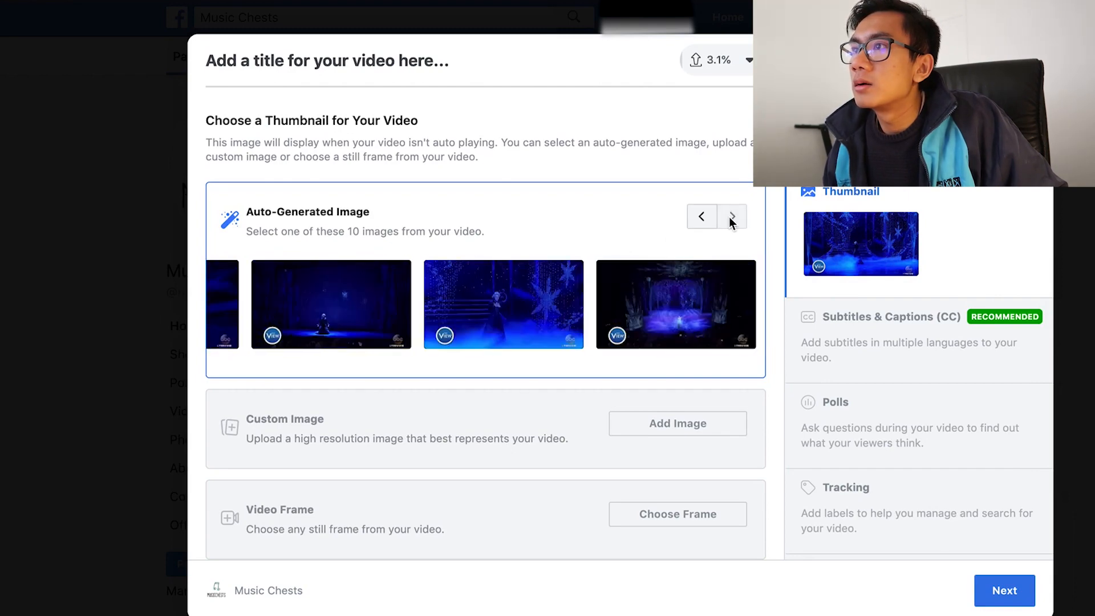
click(504, 315)
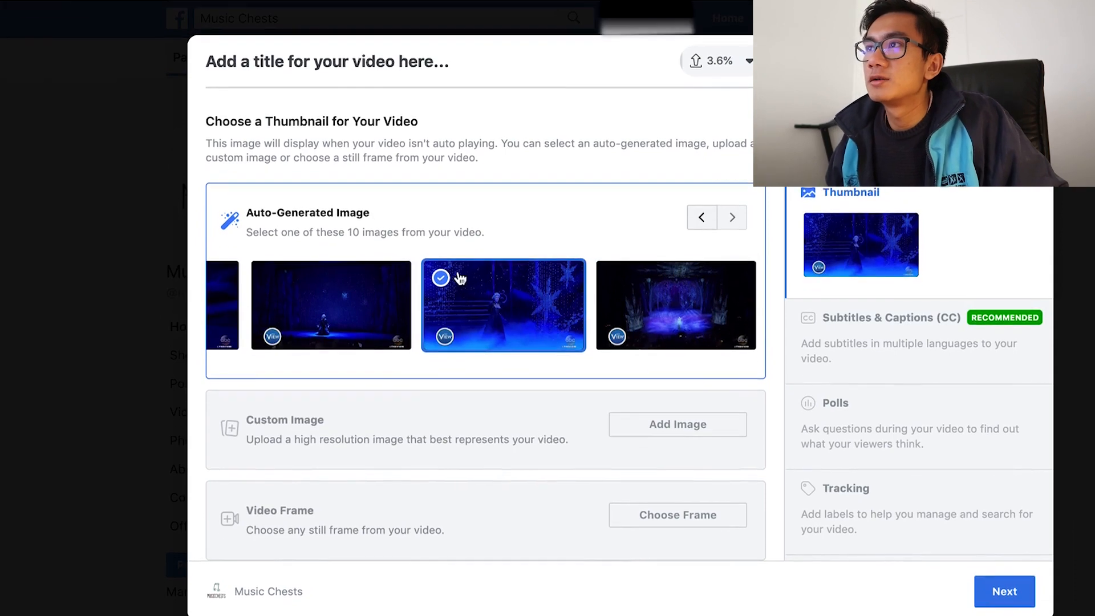
Copy the original Frozen video's caption, beginning "A flurry of melodies is floating your way.", into the new video's description
click(850, 123)
click(444, 130)
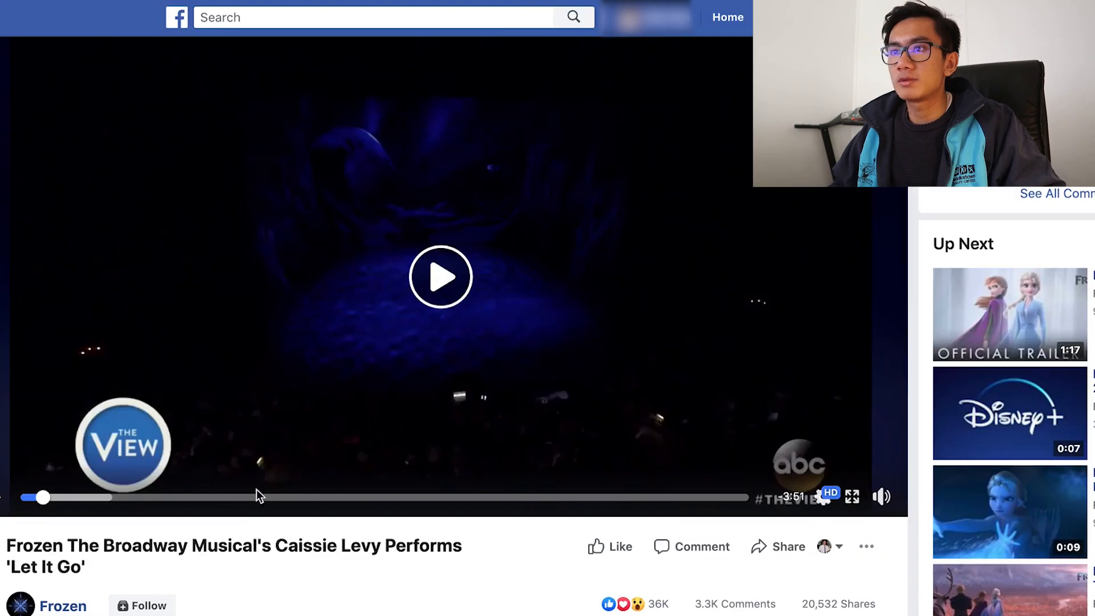
scroll(256, 491, down, 2)
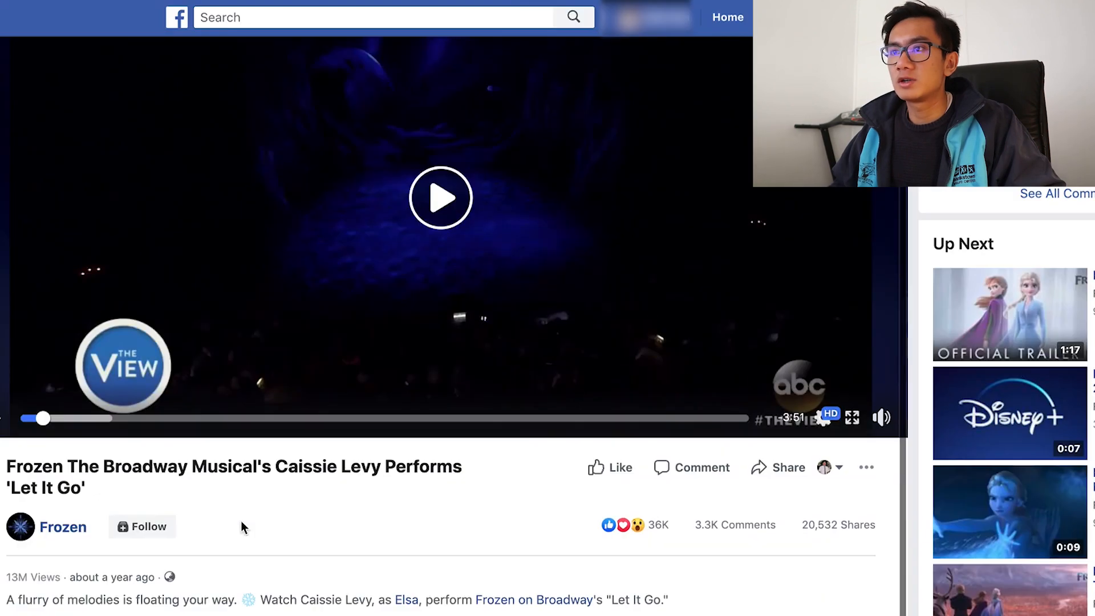
drag(692, 610, 3, 603)
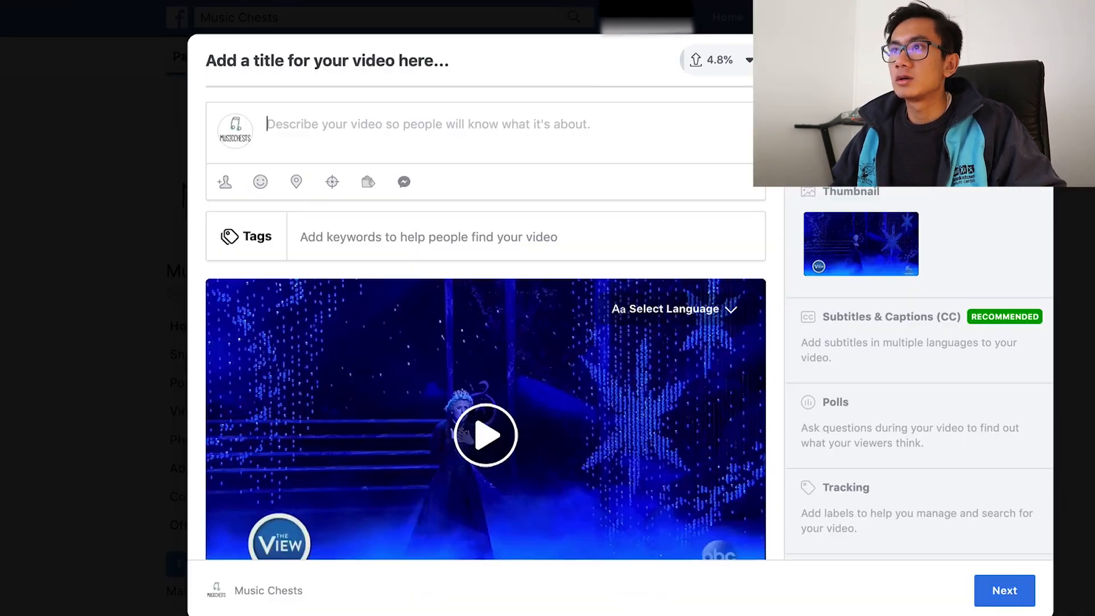
text(A flurry of melodies is floating your way. ❄ Watch Caissie Levy, as Elsa, perform Frozen on Broadway's "Let It Go.")
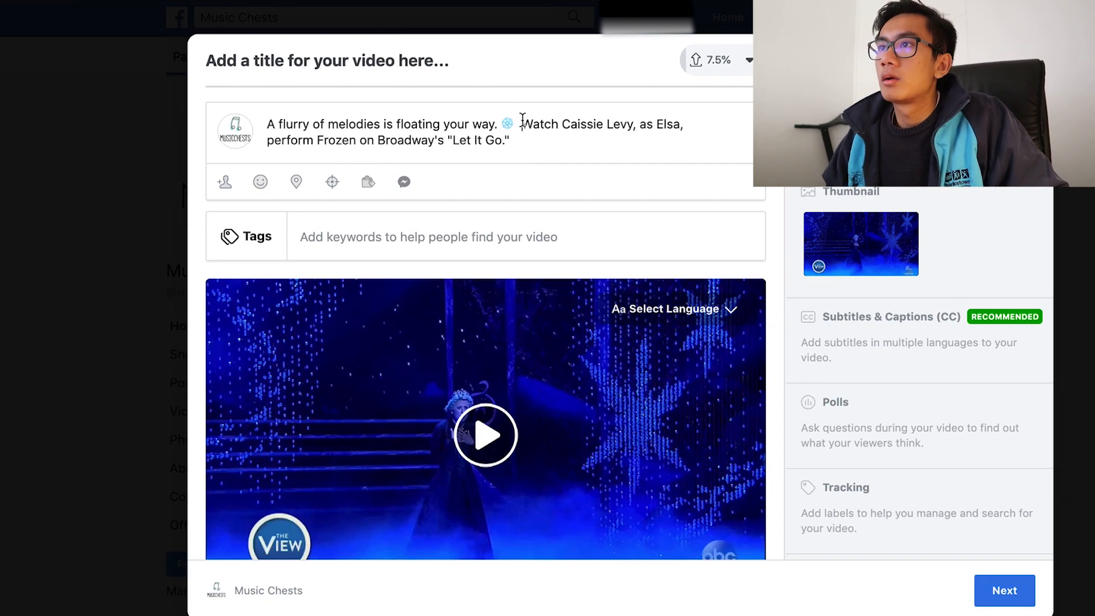
Split the description before "Watch" so a blank line separates the two sentences
click(522, 123)
key(Return)
key(Return)
click(678, 156)
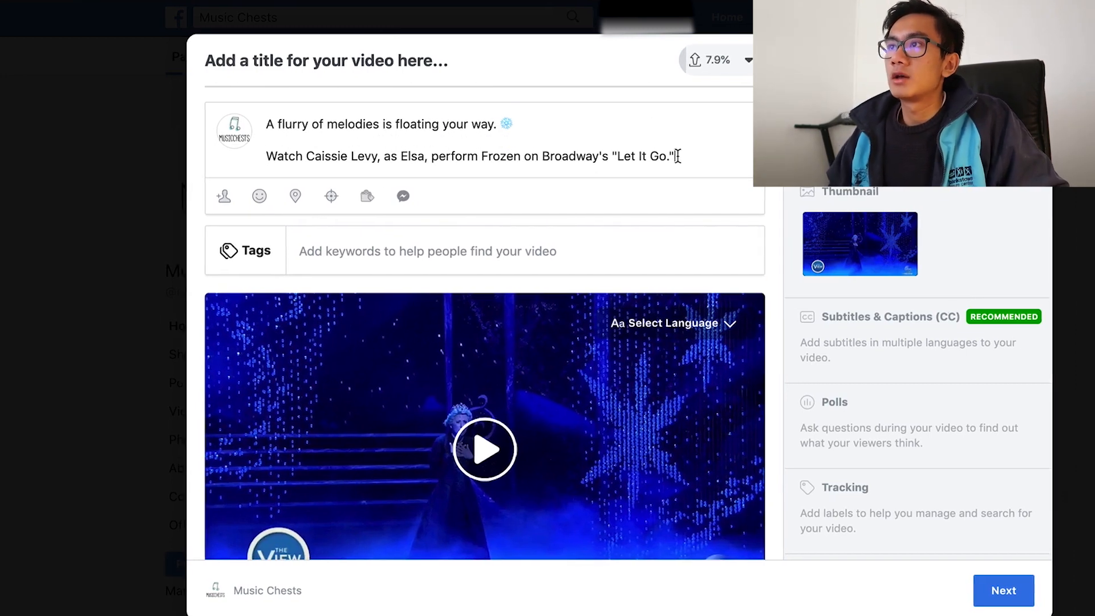
key(Return)
key(Return)
text(Le)
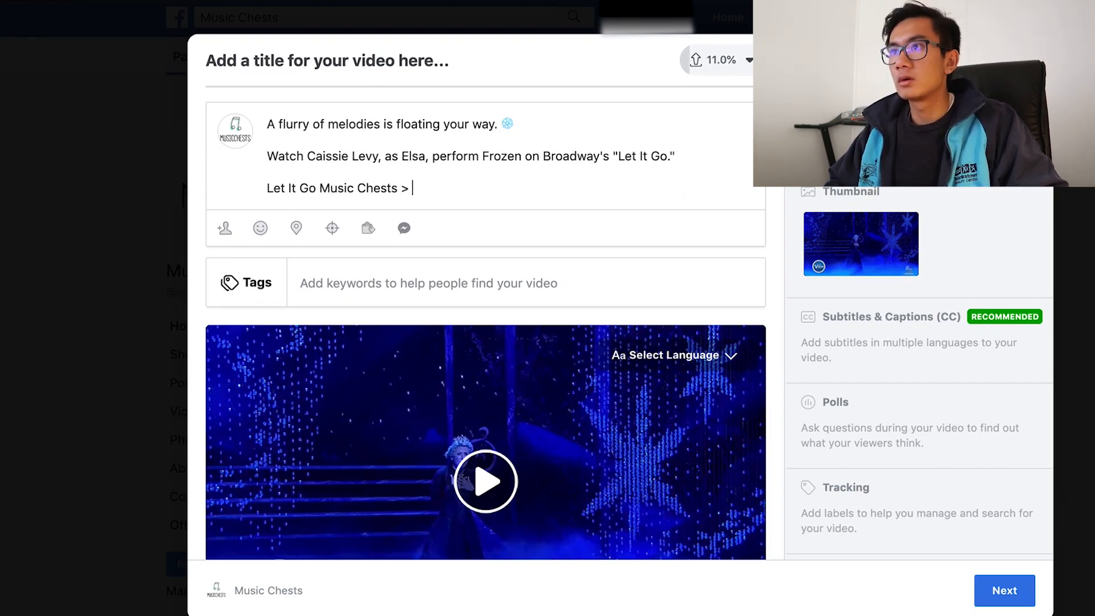
text(t It Go Music Chests >)
text(https://www.musicchests.com/products/frozen-music-chest)
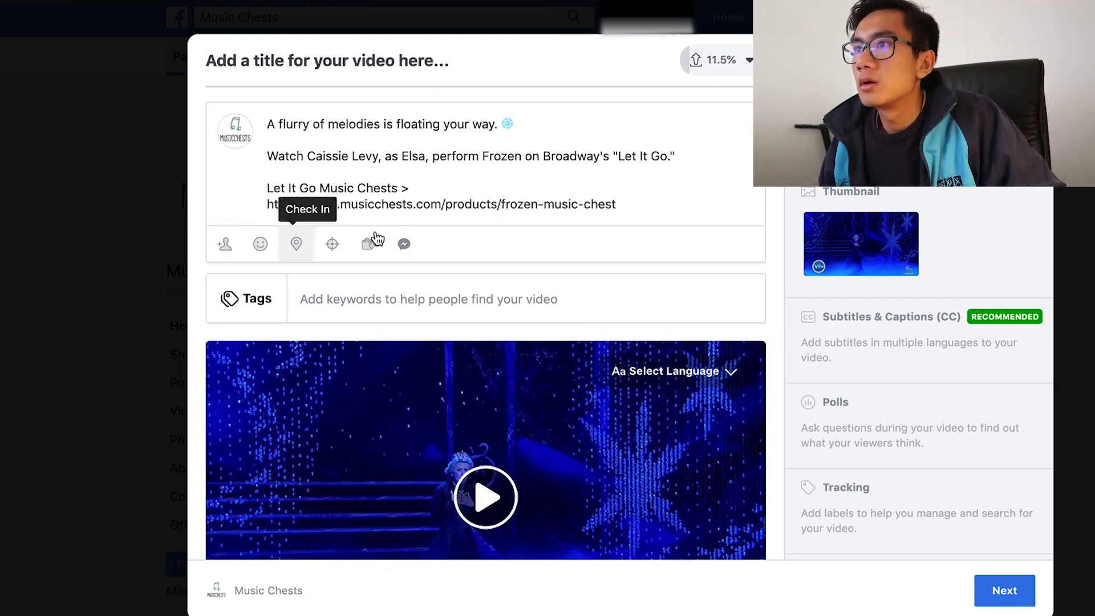
drag(337, 206, 264, 210)
key(BackSpace)
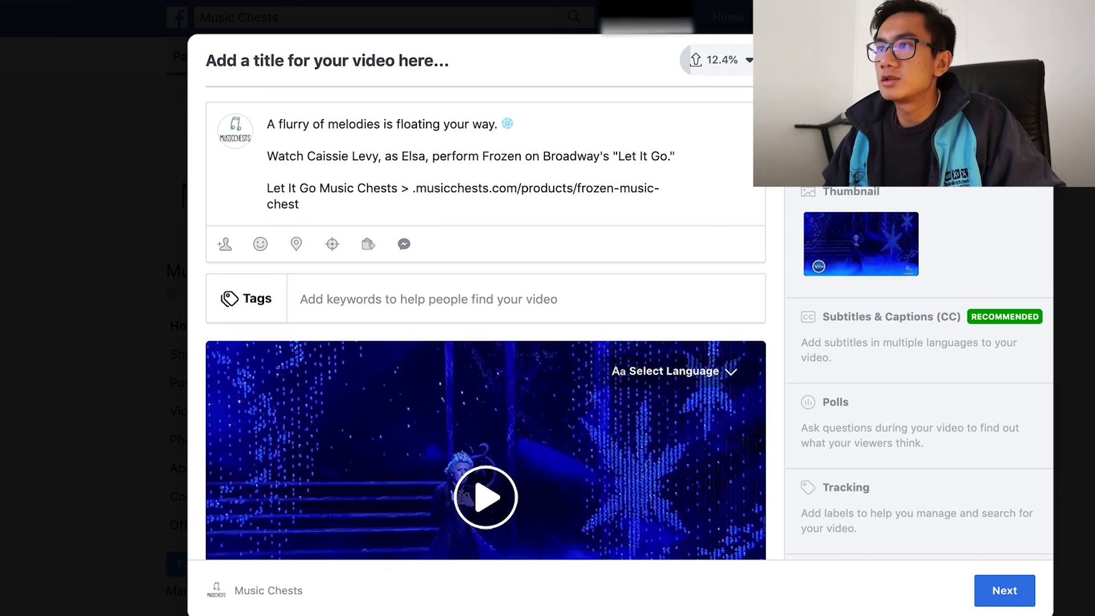
key(Delete)
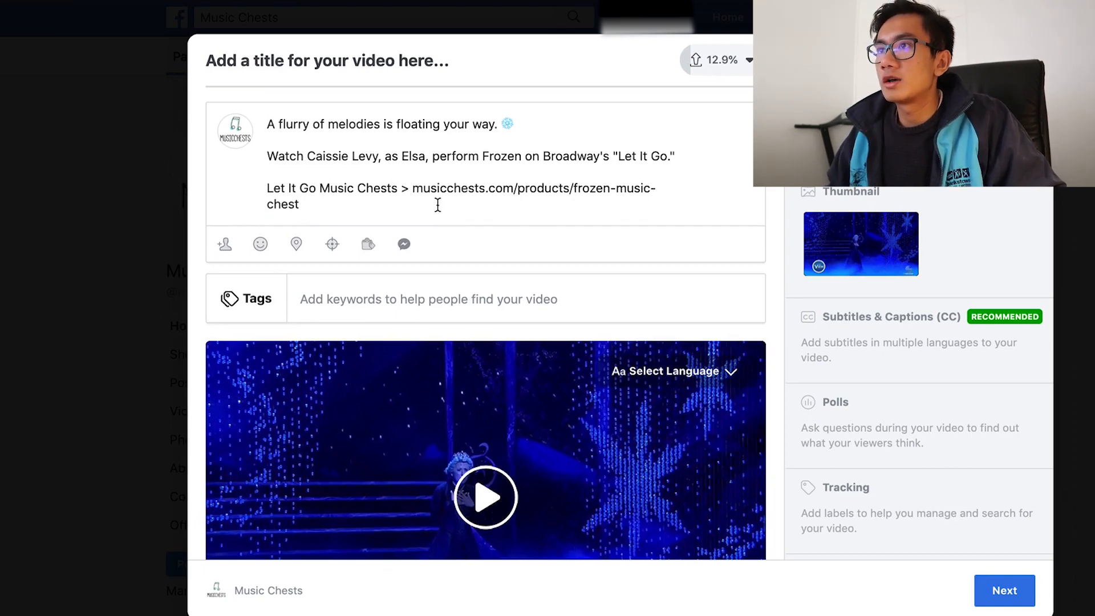
Test the short address musicchests.com/frozen in the browser and shorten the description's link to musicChests.com/Frozen
drag(437, 205, 537, 188)
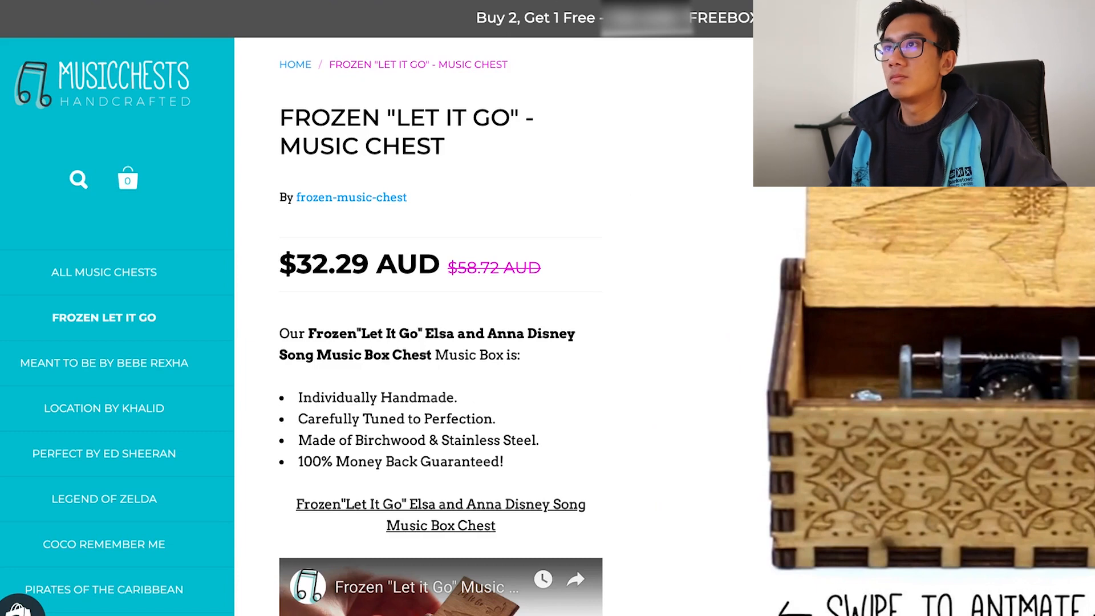
key(BackSpace)
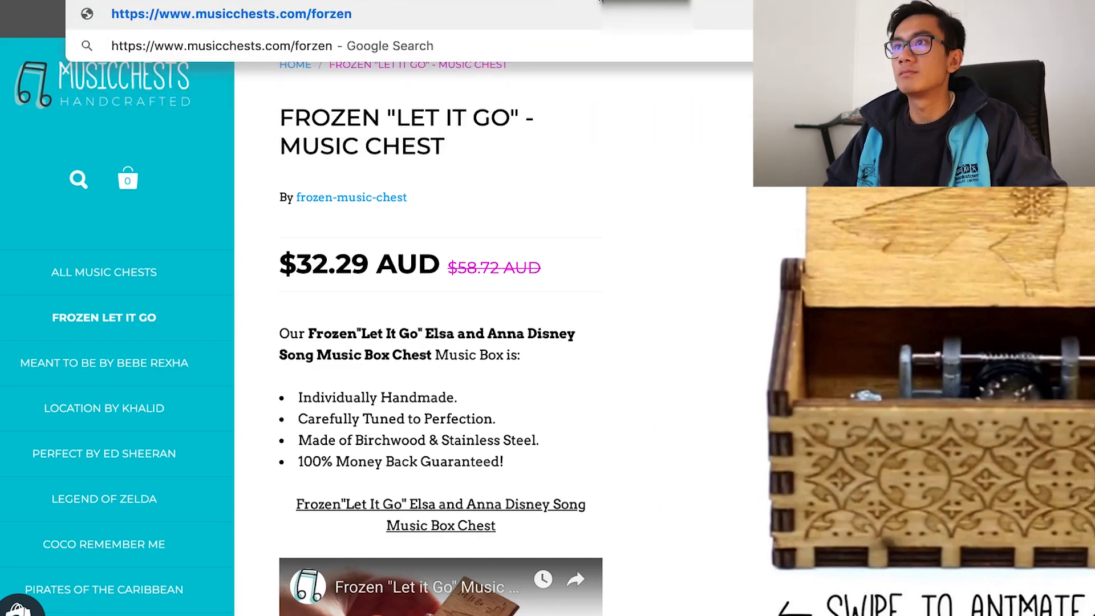
key(BackSpace)
key(BackSpace)
key(BackSpace)
text(ozen)
key(Return)
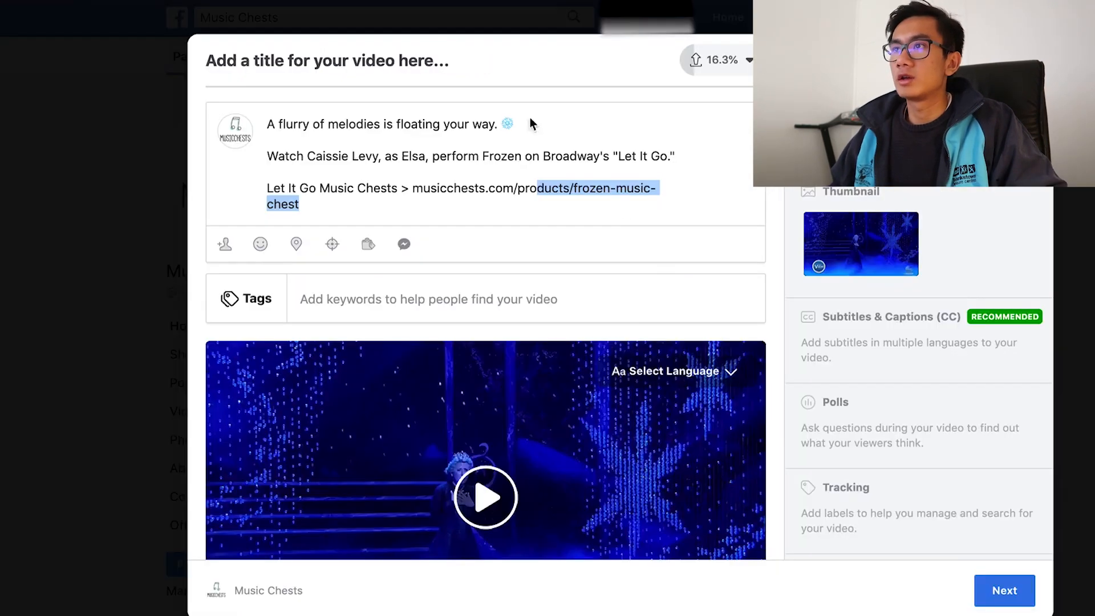
key(BackSpace)
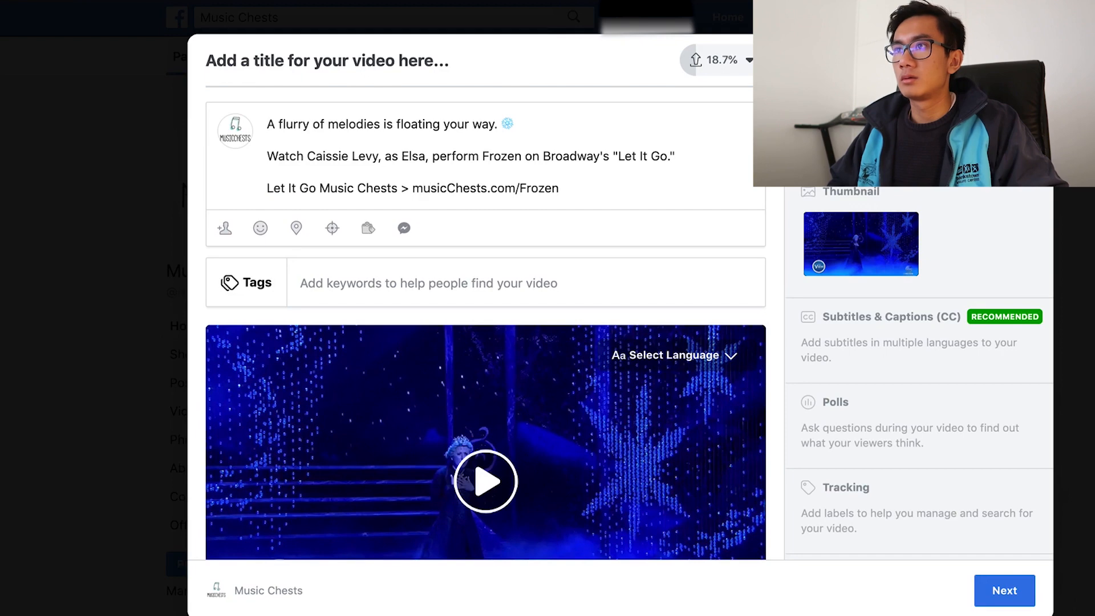
Capitalize the description's link as MusicChests.com/Frozen and tag the product Frozen "Let It Go" - Music Chest in the post
key(BackSpace)
text(M)
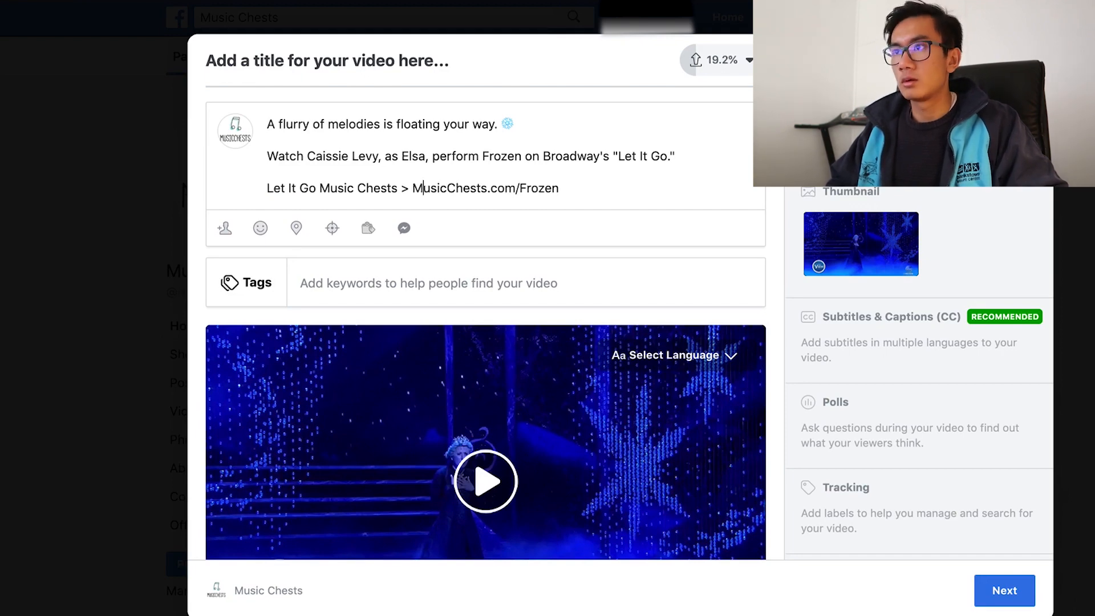
click(368, 229)
click(334, 226)
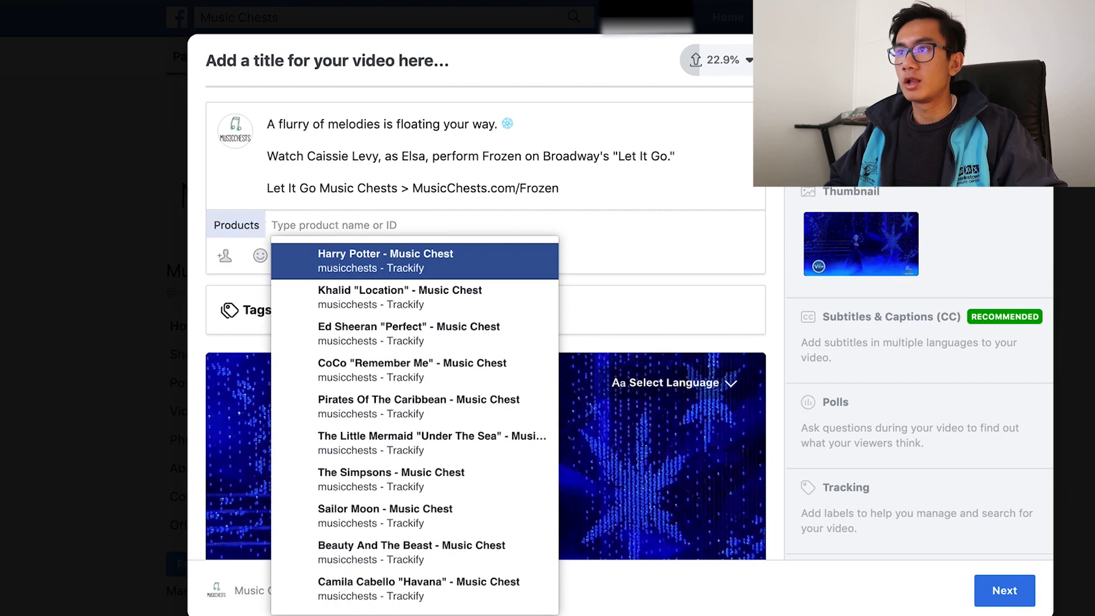
text(let)
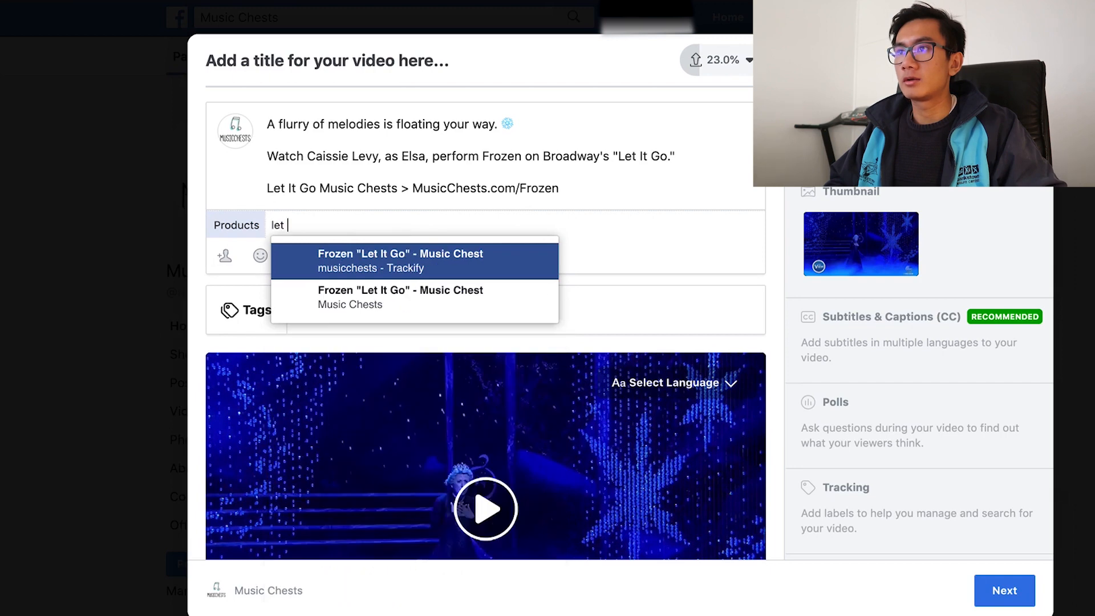
click(359, 276)
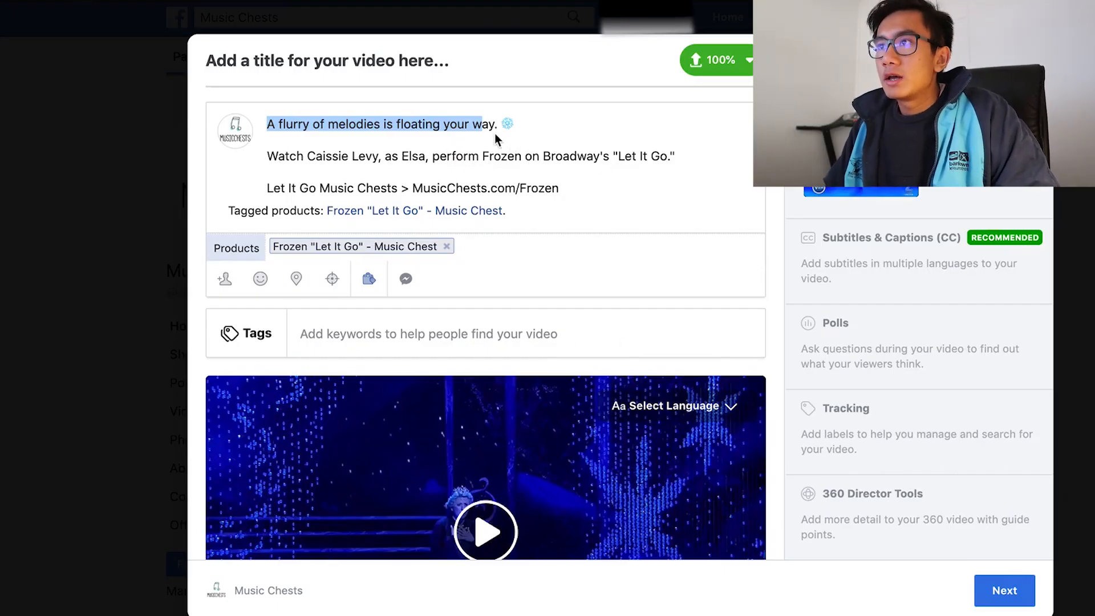
Replace the description's first sentence with "Tag a friend is CAN'T WAIT for Frozen 2", keeping the snowflake emoji, and try to continue to publishing
drag(497, 125, 302, 121)
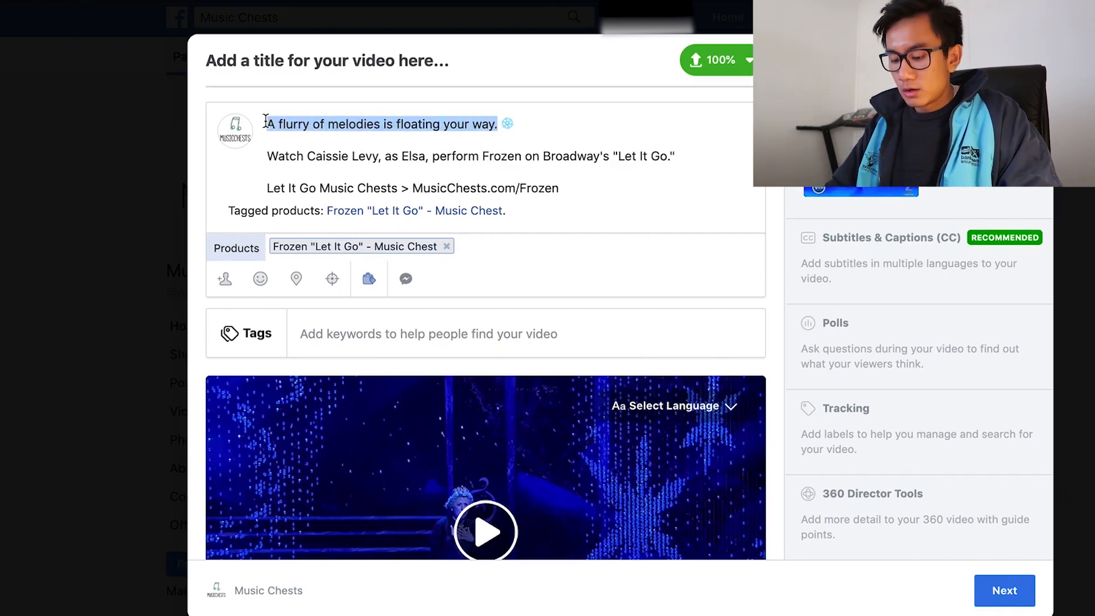
text(Wh)
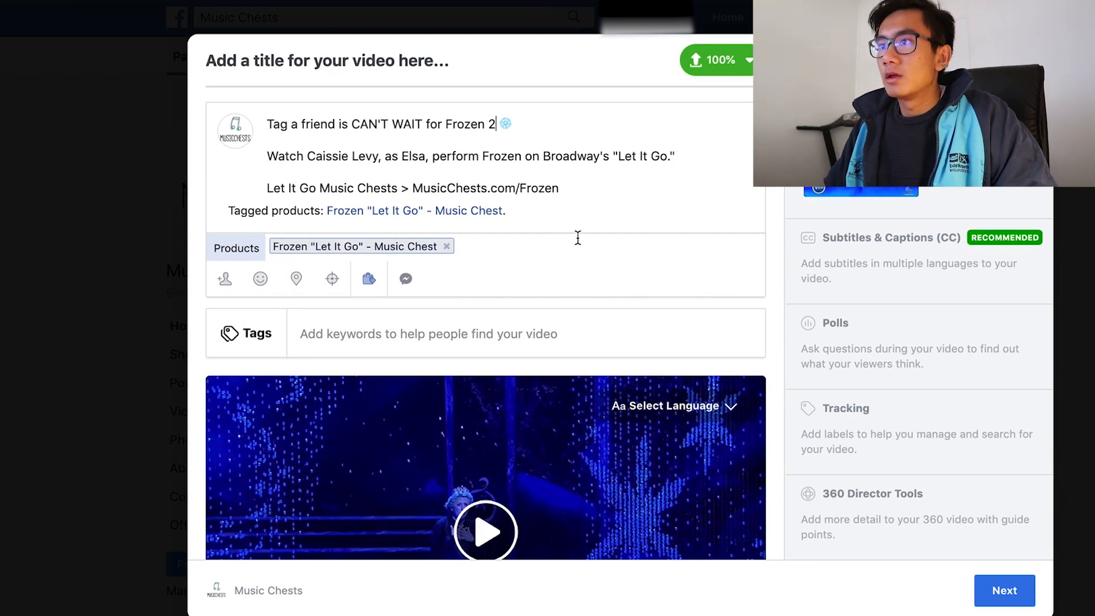
scroll(578, 237, down, 3)
click(1002, 591)
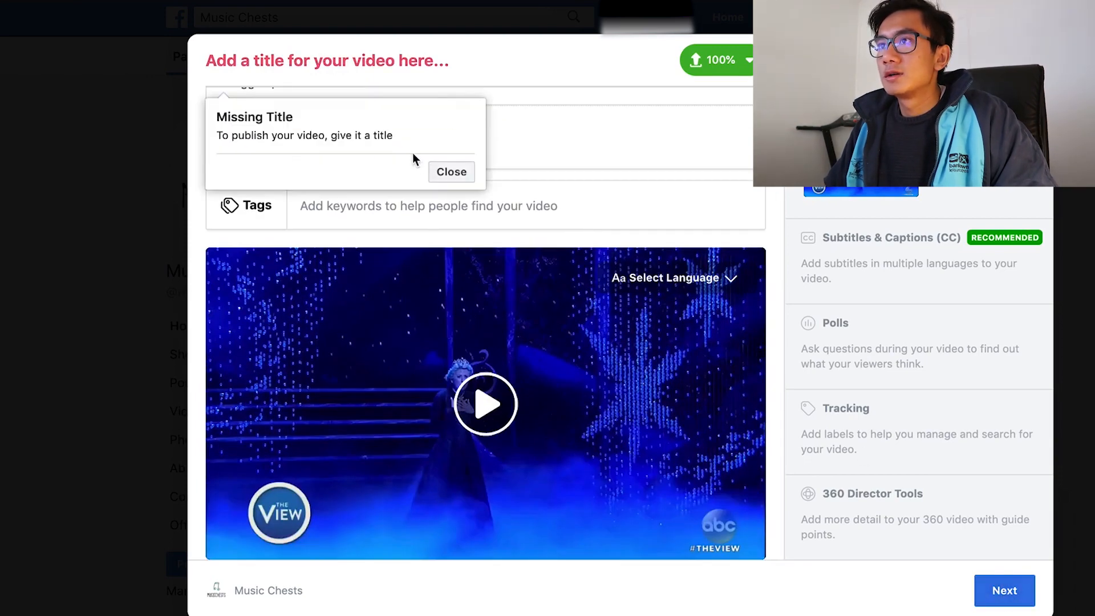
Dismiss the title warning and set the video title to Broadway's "Let It Go.", copied from the description
scroll(566, 159, up, 3)
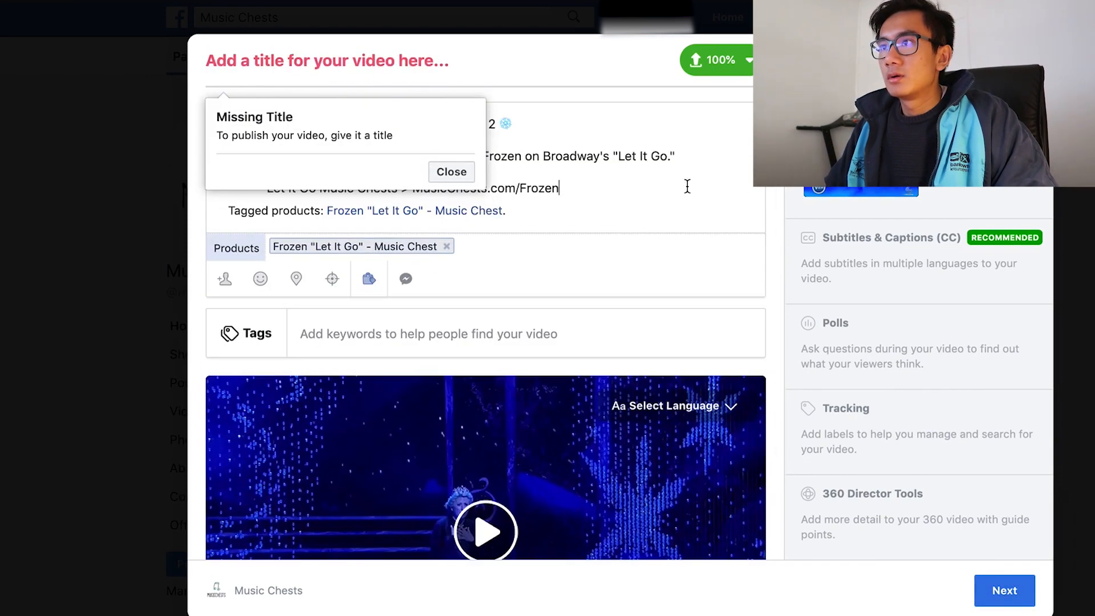
click(450, 173)
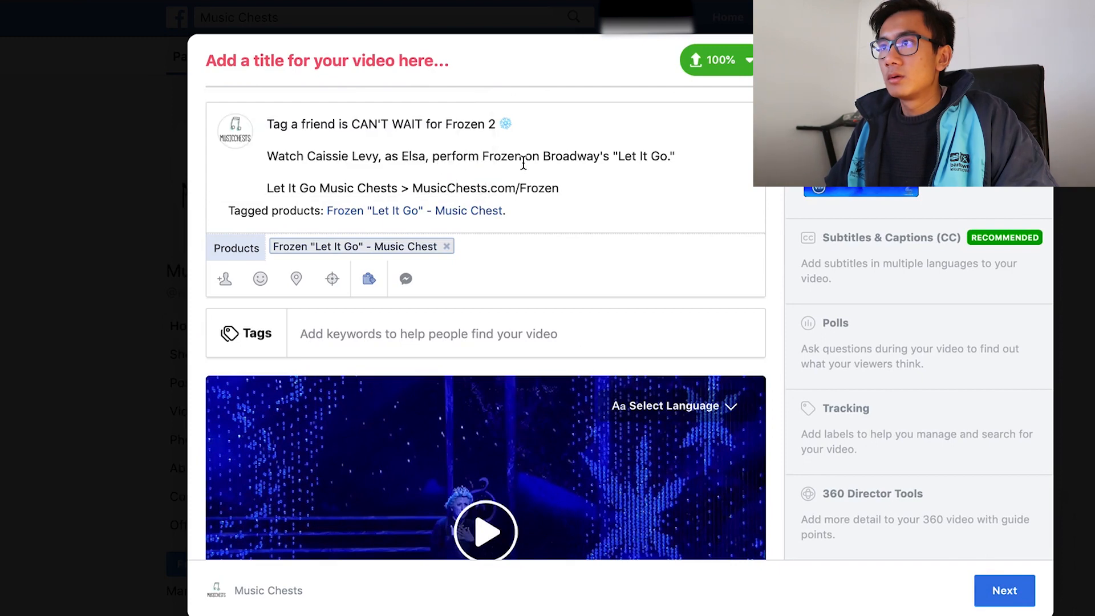
drag(544, 157, 722, 166)
key(ctrl+c)
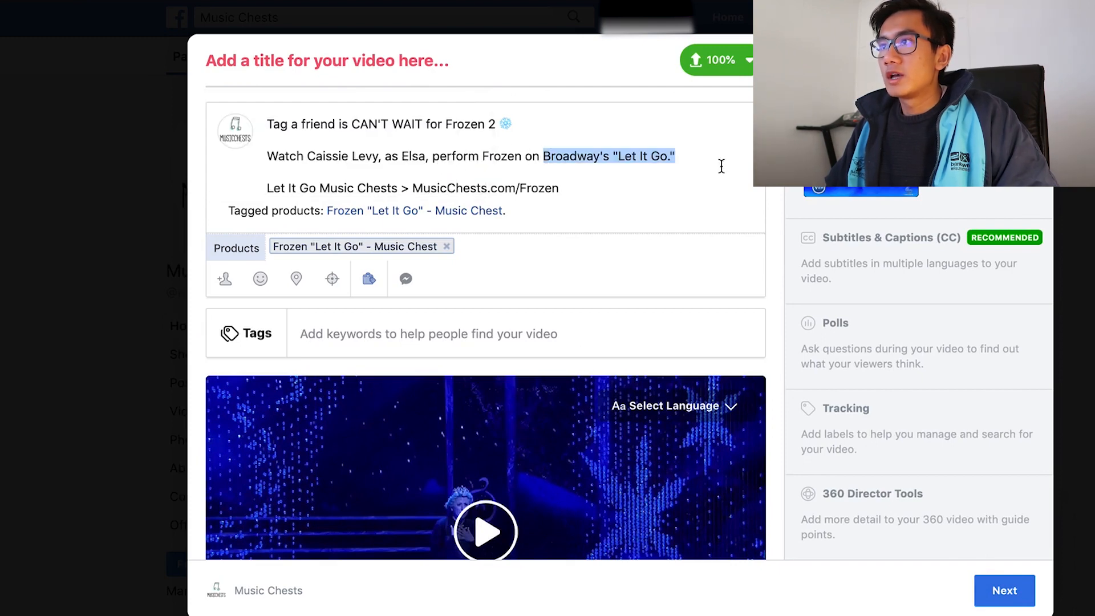
click(461, 61)
key(ctrl+v)
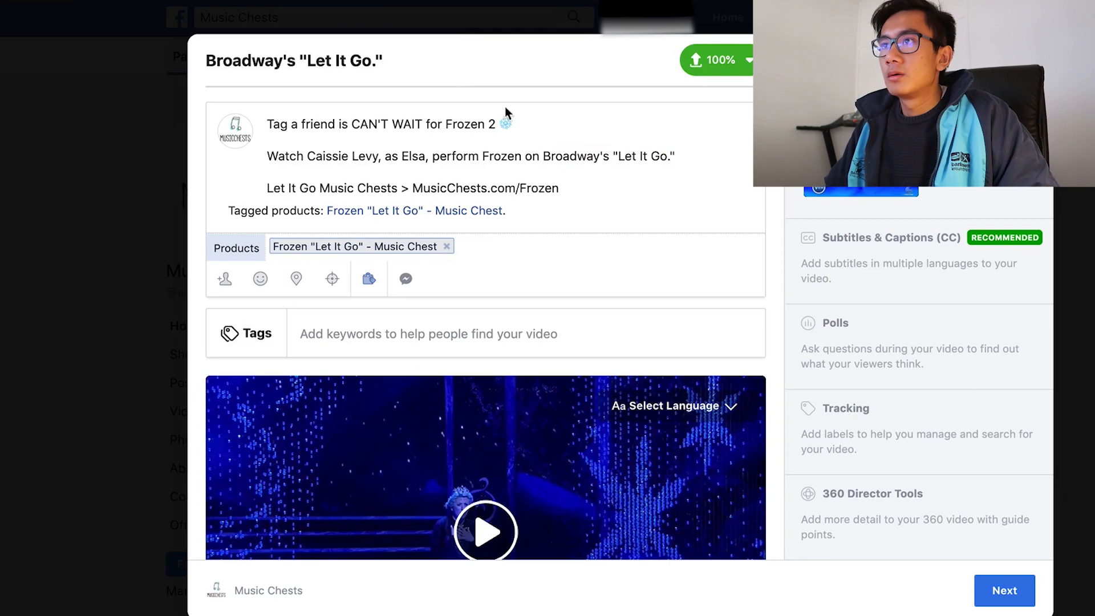
Review the publishing options and publish the video immediately as a regular video post with the default settings
click(1004, 590)
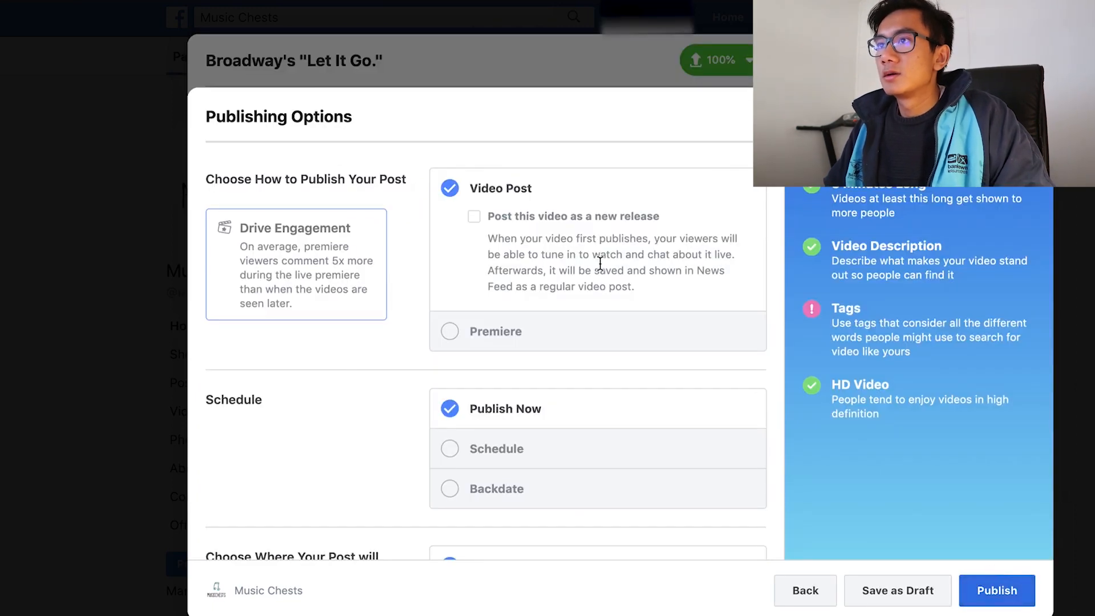
scroll(566, 387, down, 5)
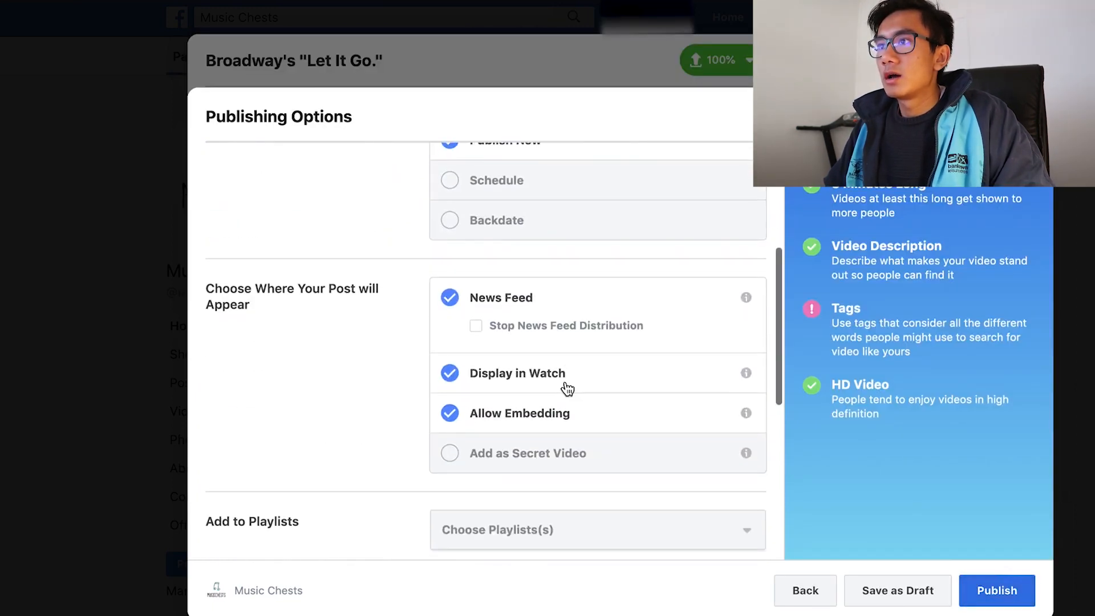
scroll(525, 411, down, 4)
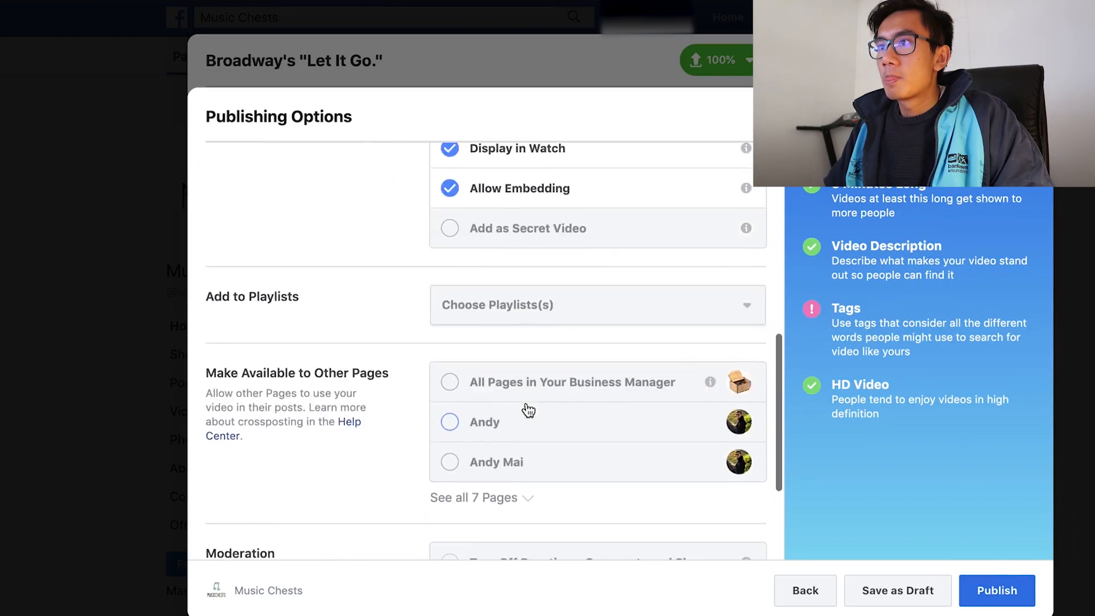
scroll(526, 411, down, 3)
click(998, 589)
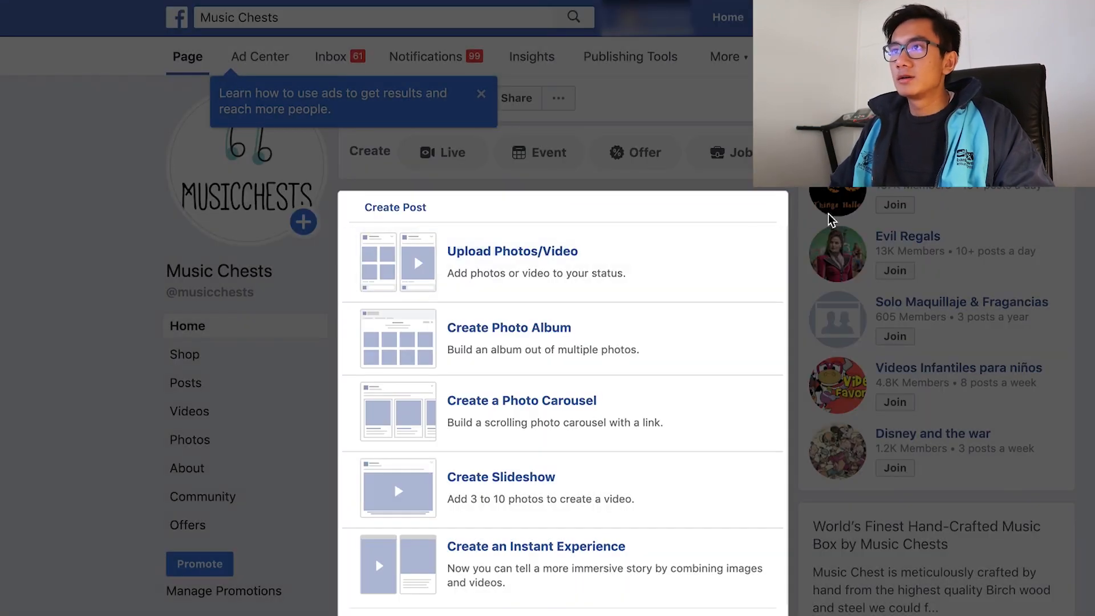
Open the newly published video post on the page and check its caption, product link and video
scroll(853, 225, down, 10)
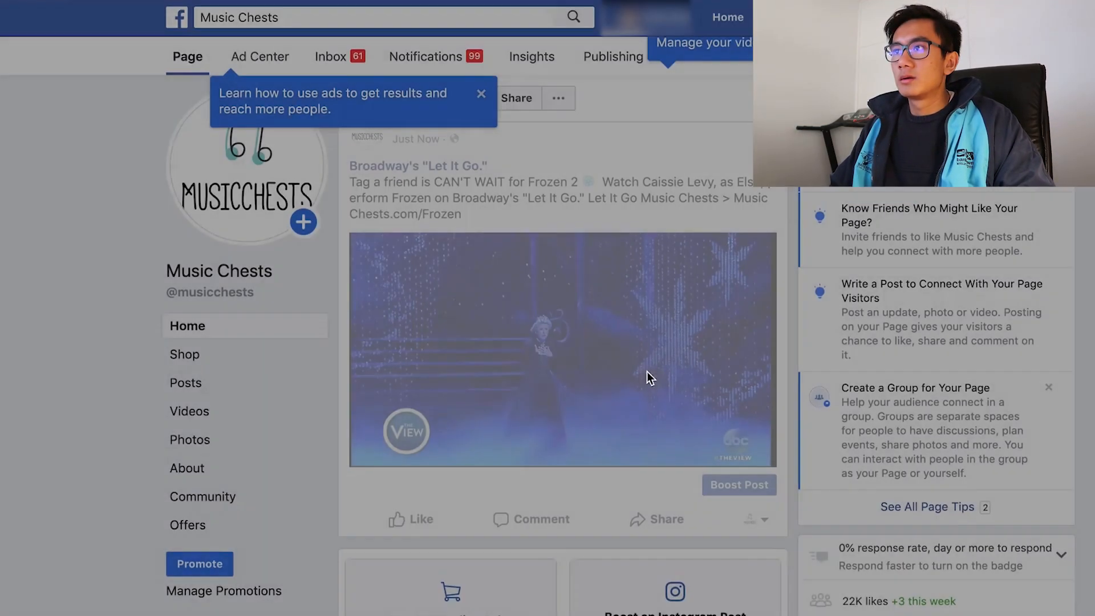
click(646, 371)
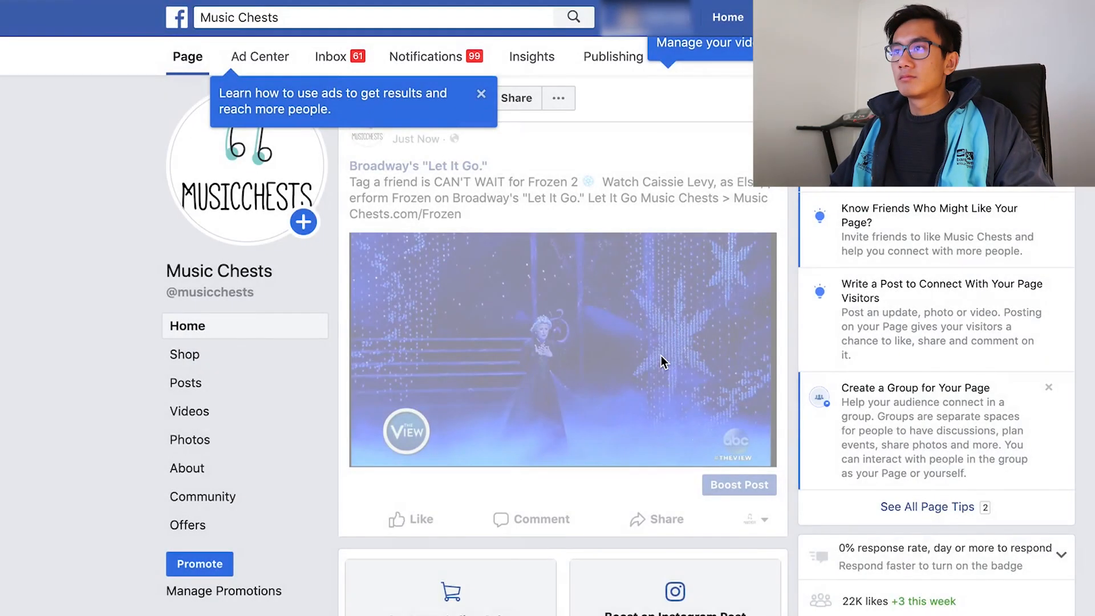
scroll(660, 355, up, 3)
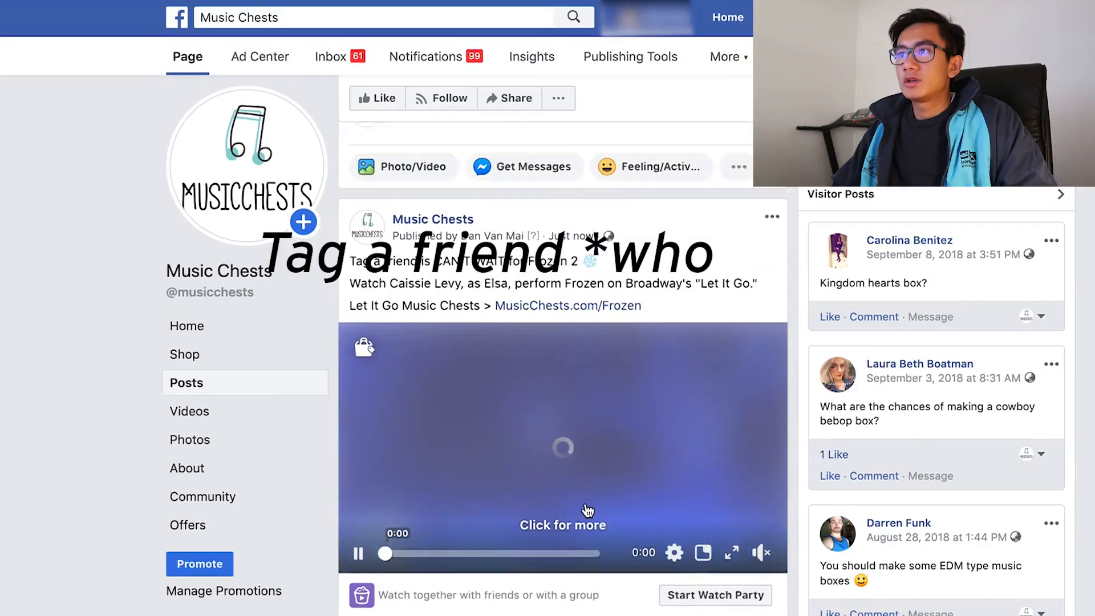
scroll(588, 509, up, 1)
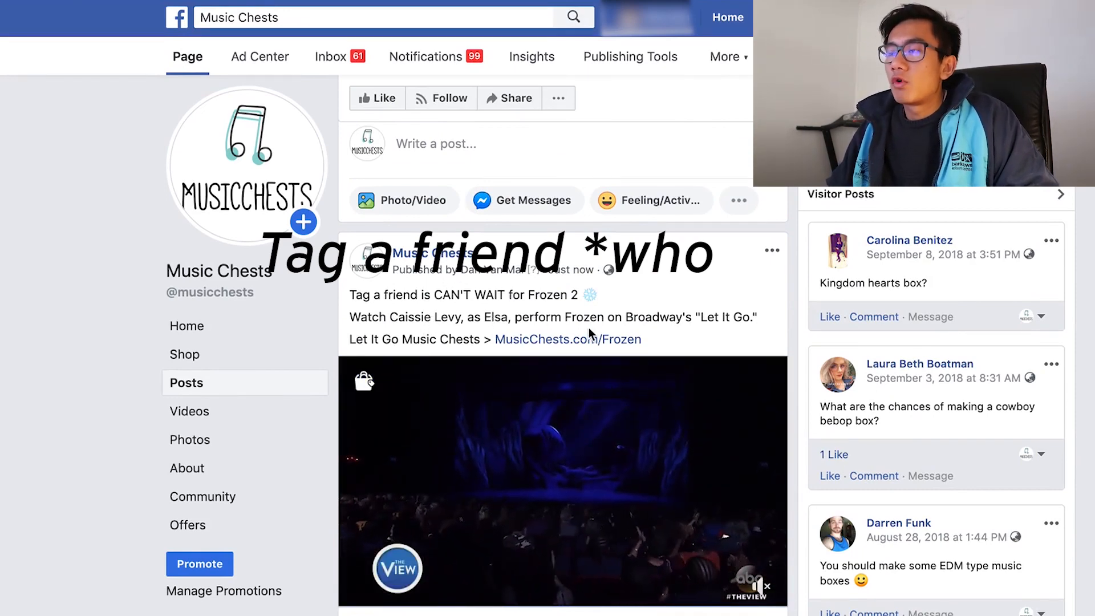
scroll(589, 328, down, 3)
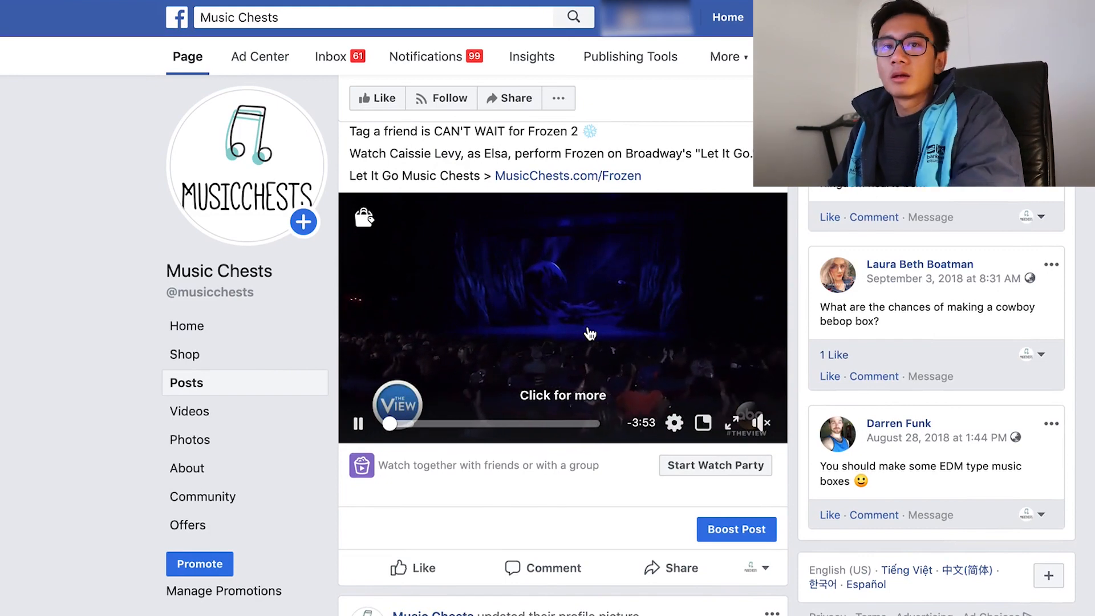
scroll(714, 344, up, 1)
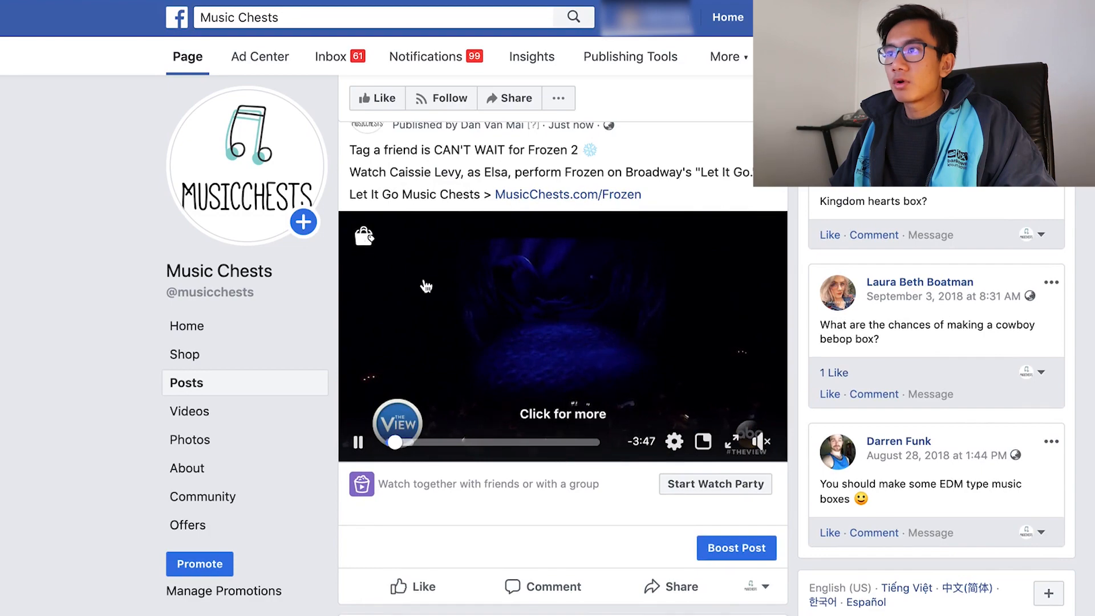
scroll(499, 261, up, 3)
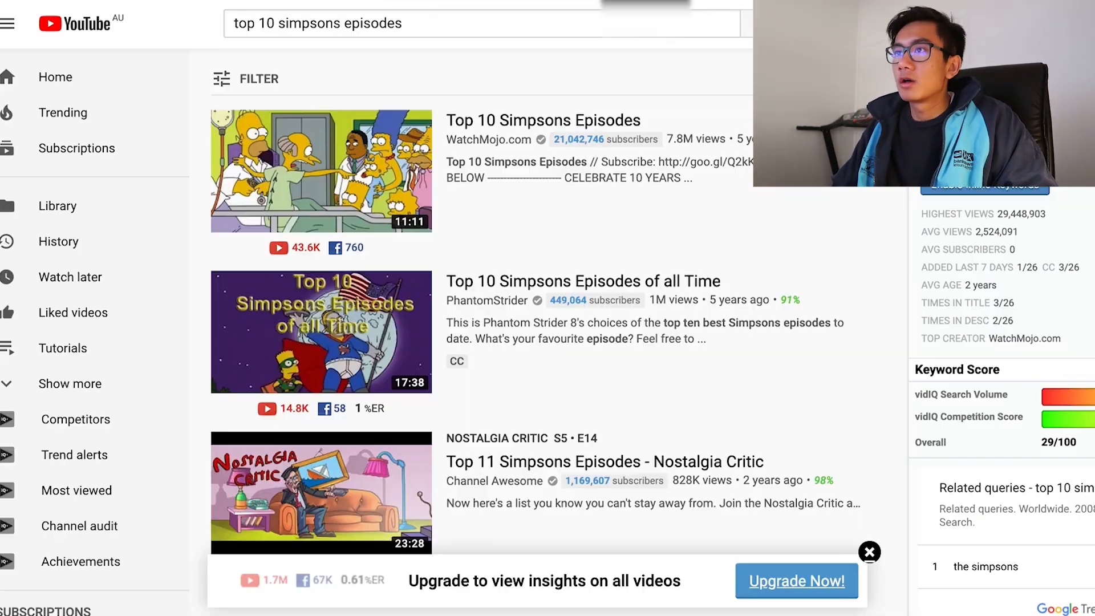
Look through the YouTube results for "top 10 simpsons episodes" for popular videos
mouse_move(603, 323)
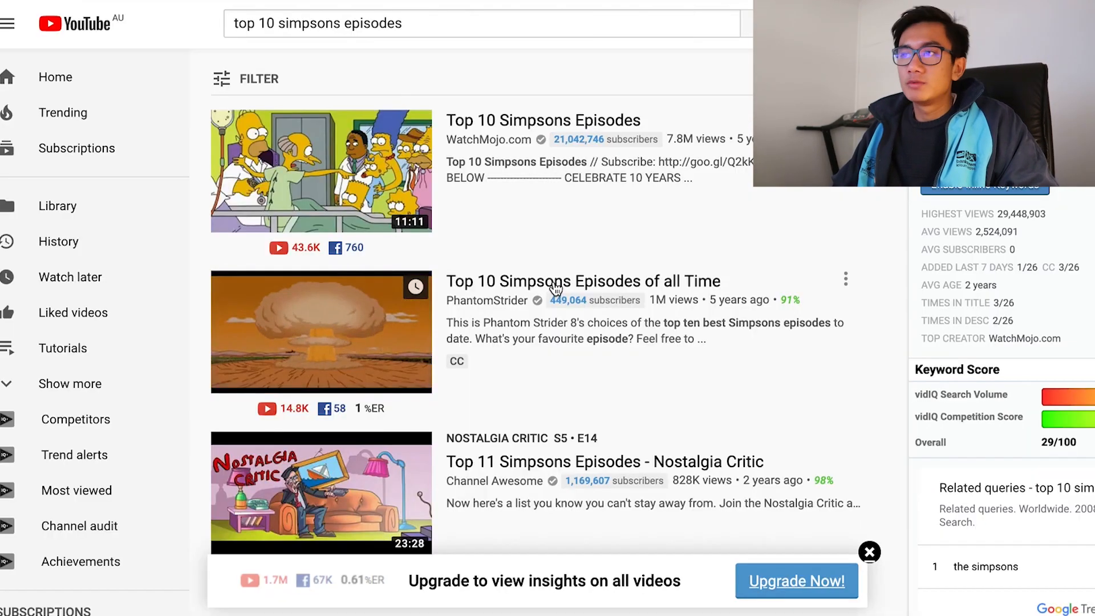
scroll(603, 323, down, 10)
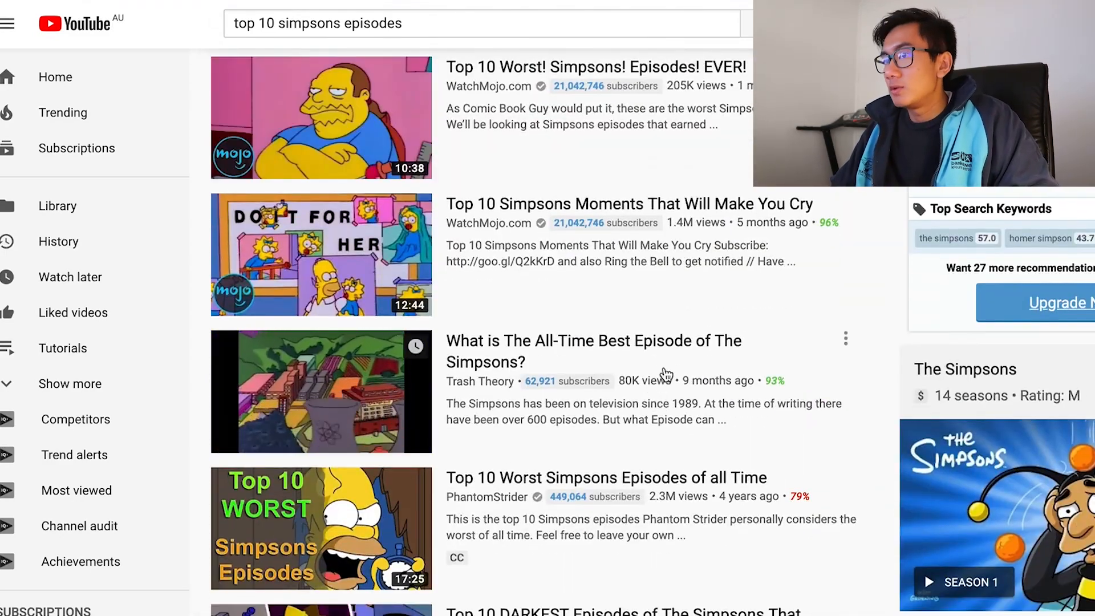
scroll(673, 368, up, 3)
scroll(672, 368, up, 7)
mouse_move(447, 206)
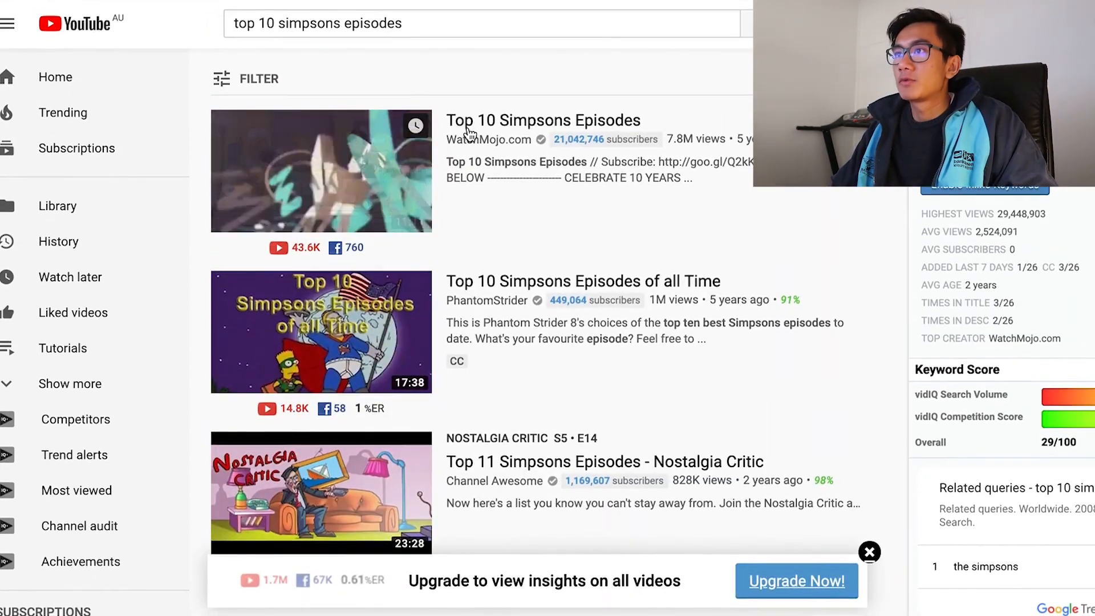
scroll(535, 153, down, 15)
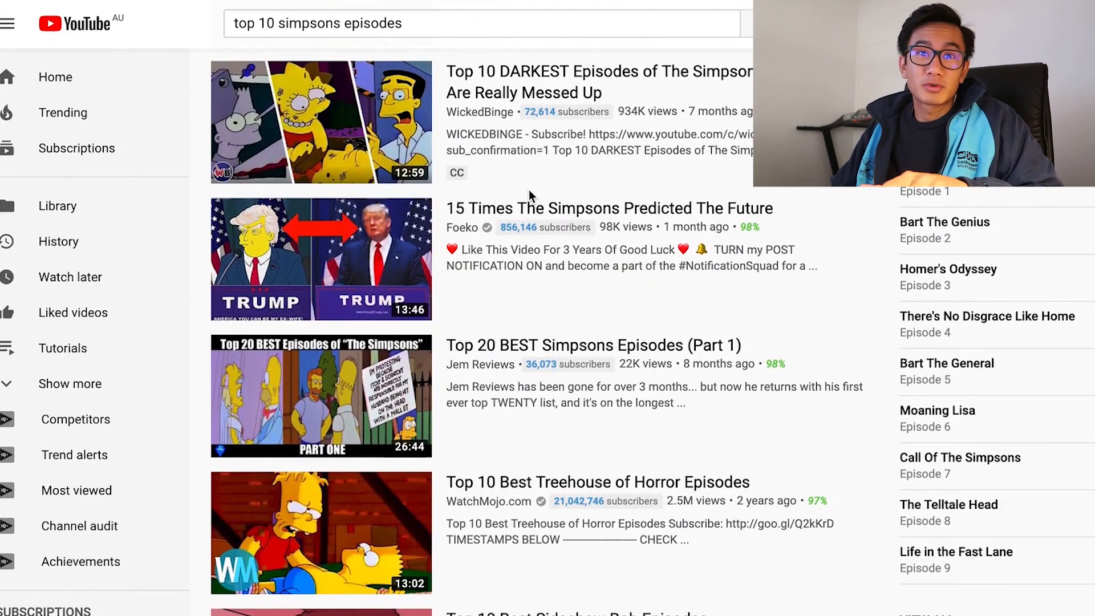
Search YouTube for "simpsons" and sort the results by view count
scroll(529, 190, up, 10)
click(275, 26)
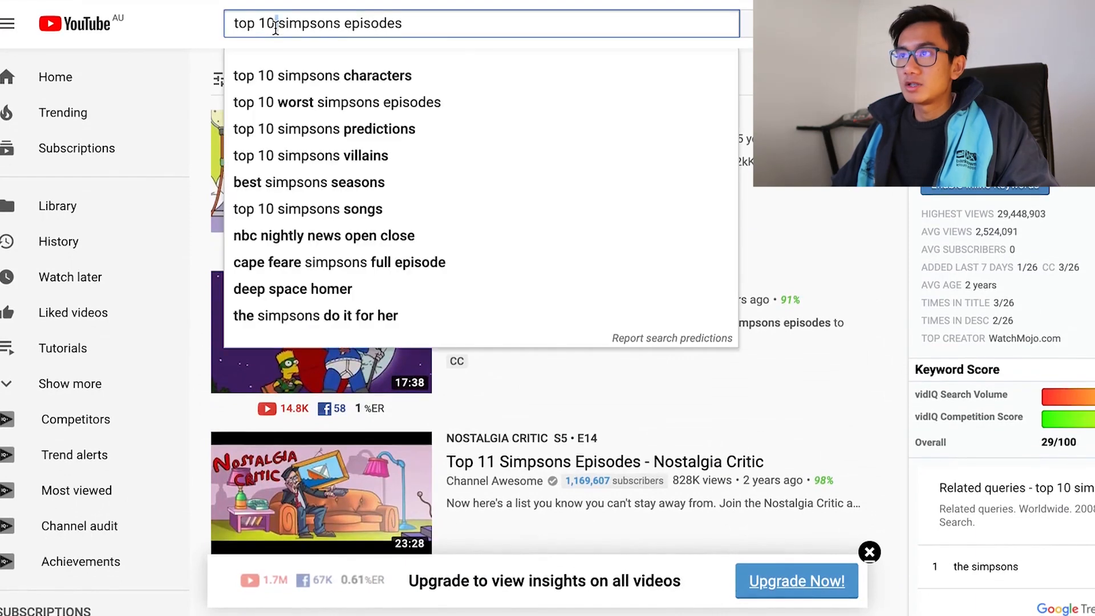
key(ctrl+a)
text(simpsons)
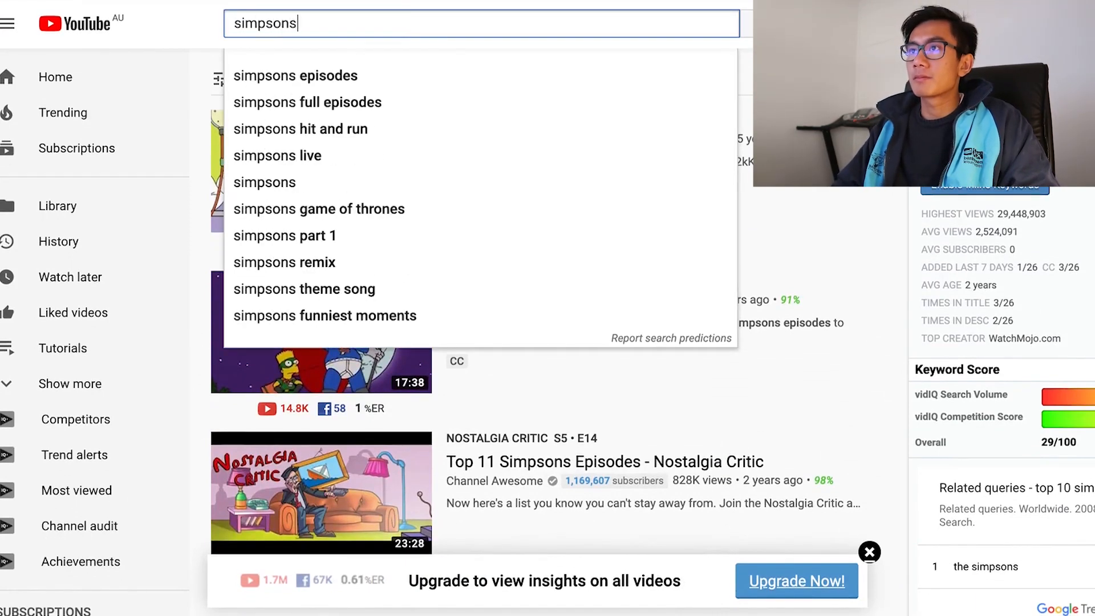
key(Return)
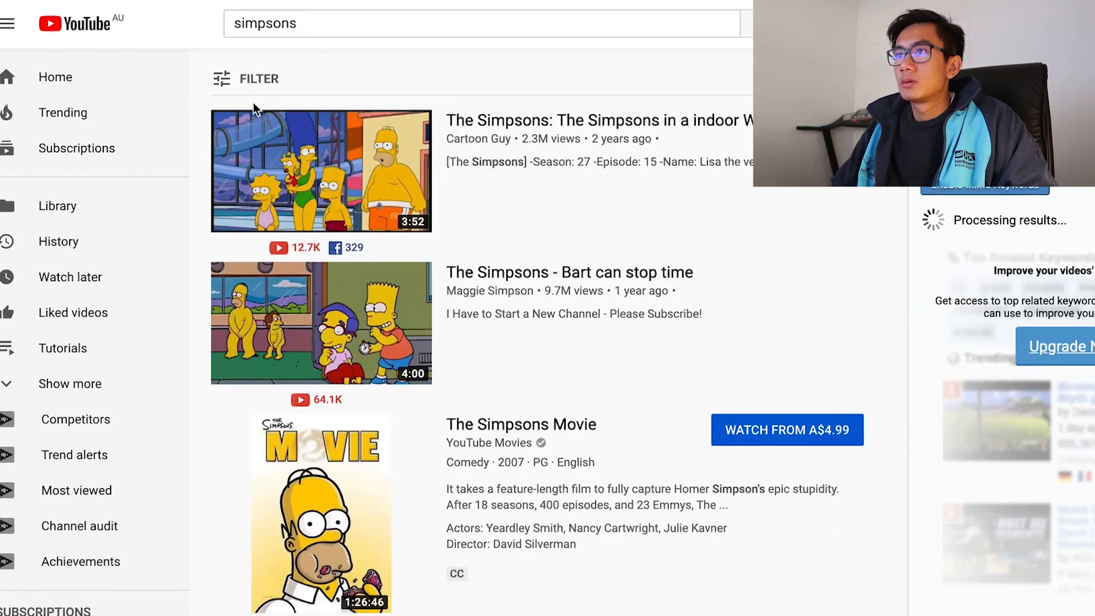
click(240, 84)
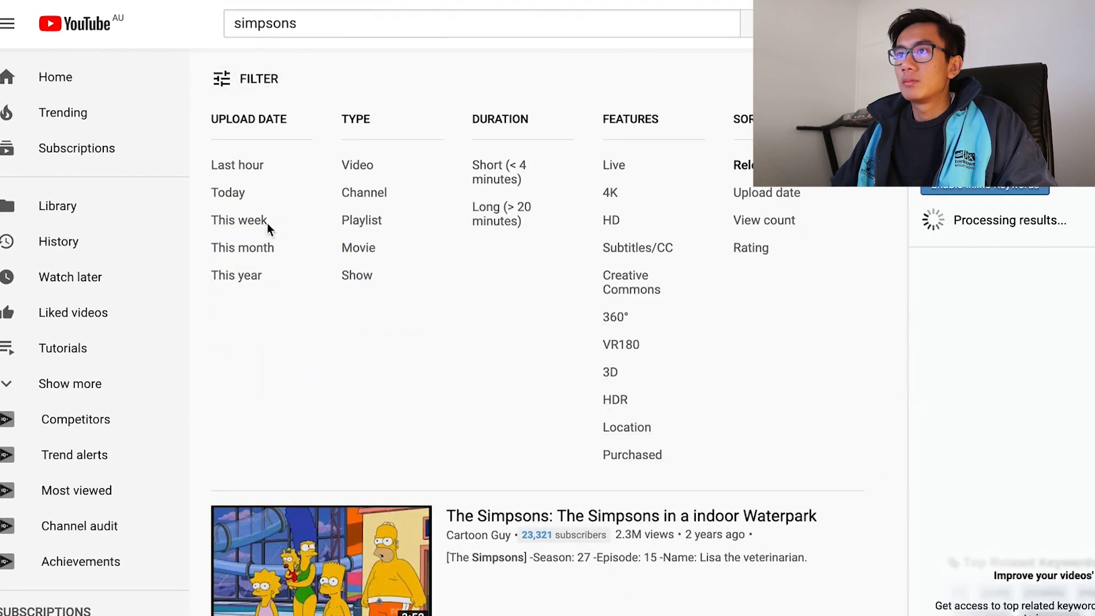
click(777, 224)
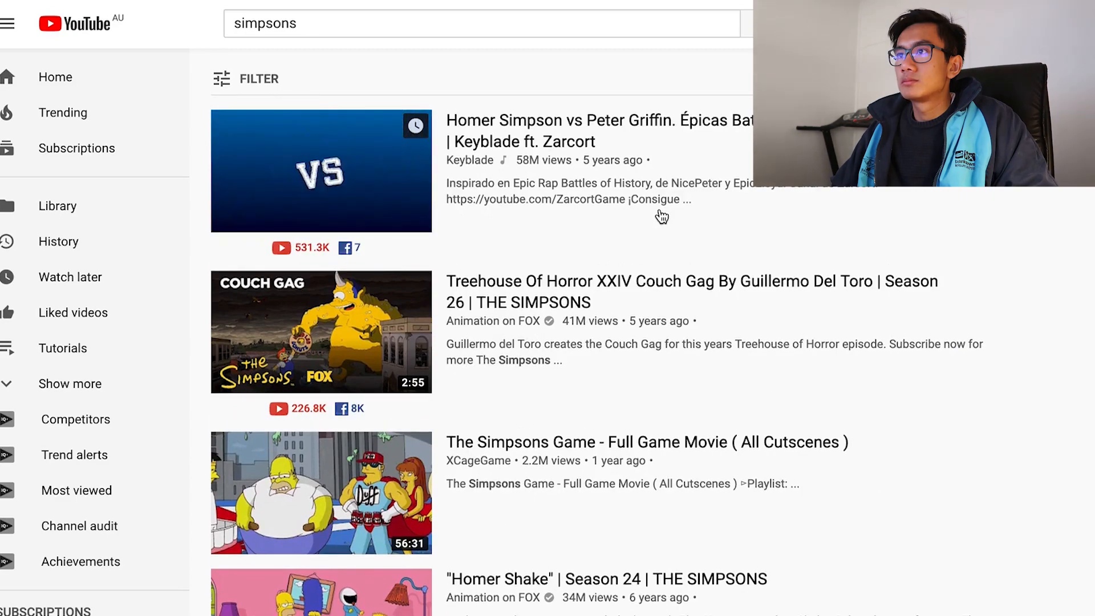
Look through the most-viewed Simpsons results and open the "Homer Simpson Body Transformation" video
scroll(734, 239, down, 2)
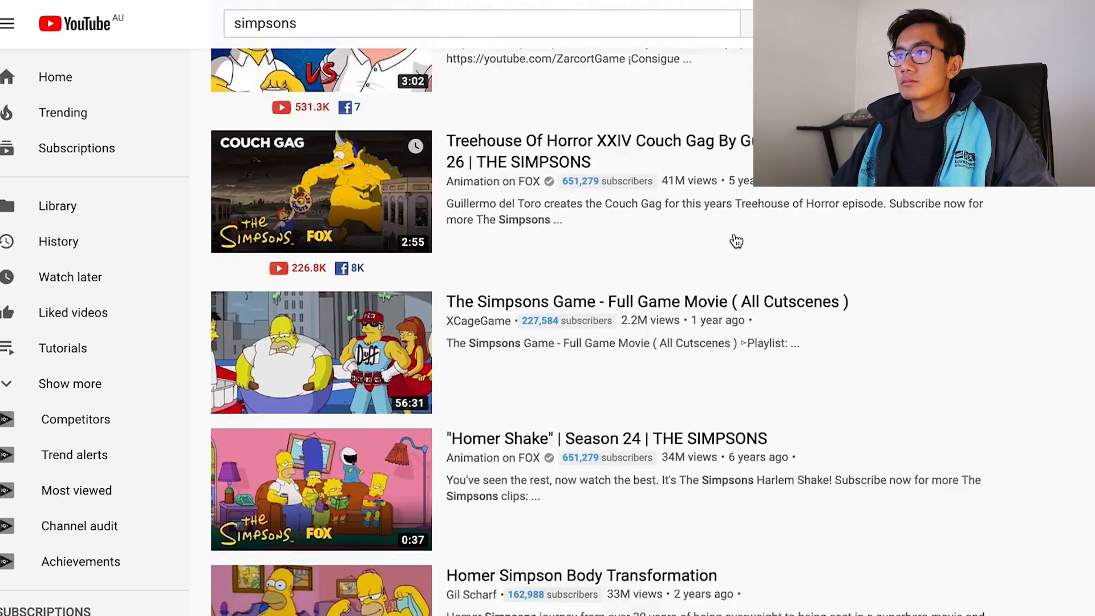
scroll(737, 241, down, 2)
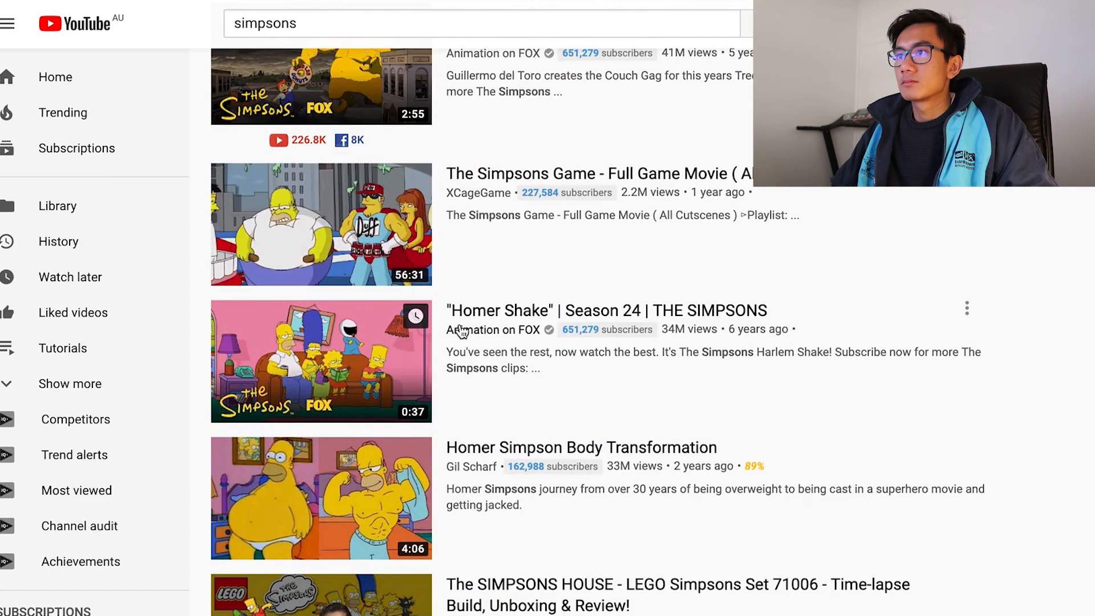
scroll(480, 473, down, 1)
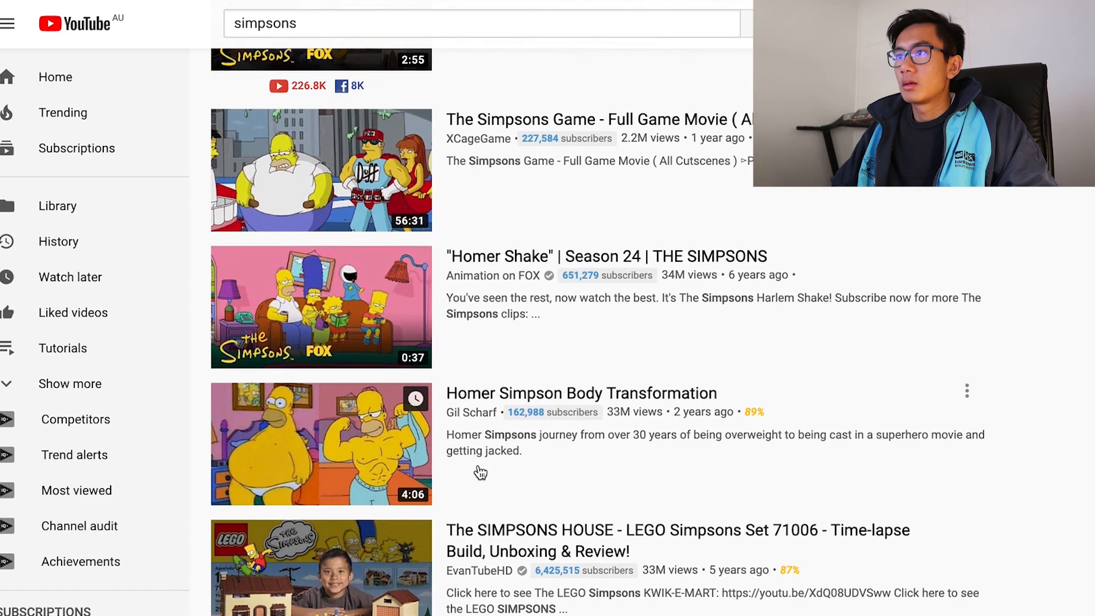
scroll(501, 464, down, 3)
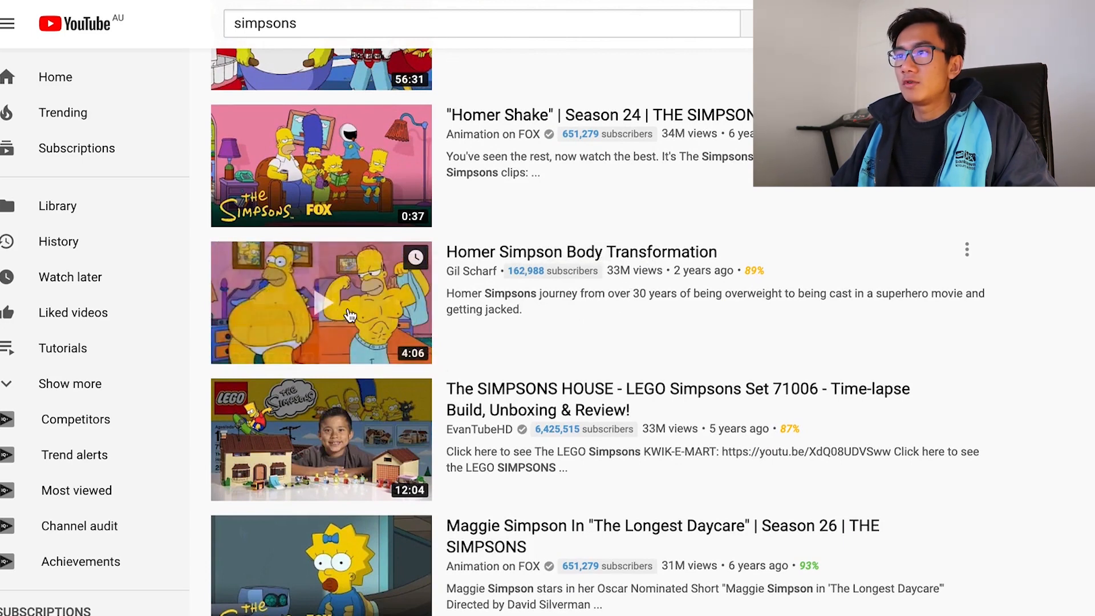
click(319, 313)
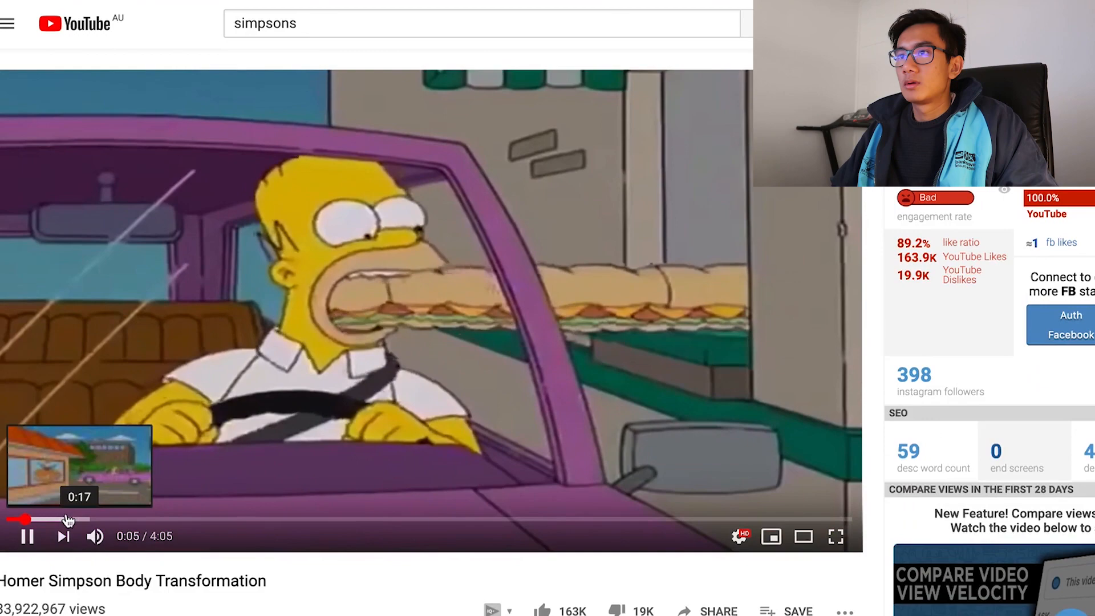
Preview the Homer Simpson video by skipping ahead to 0:17 and further points up to about 1:22, and pause it
click(66, 519)
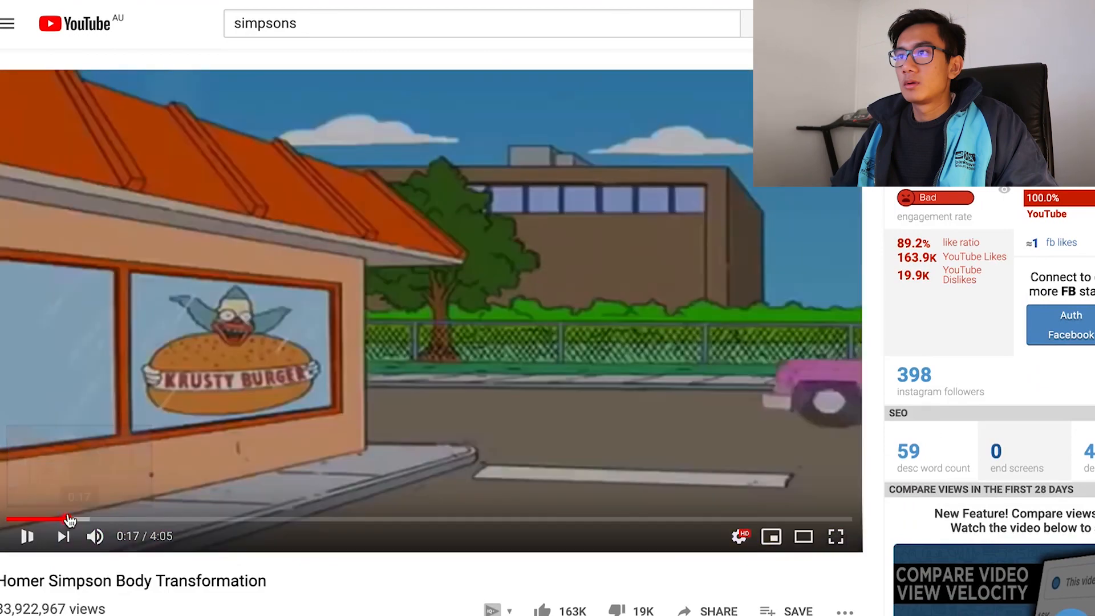
click(109, 519)
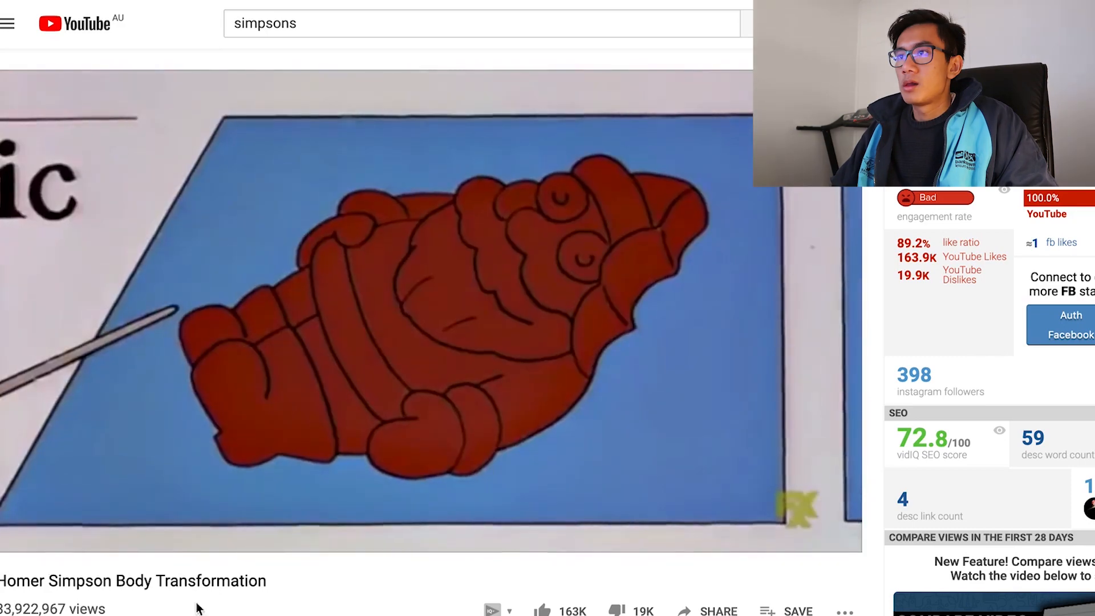
scroll(431, 331, down, 4)
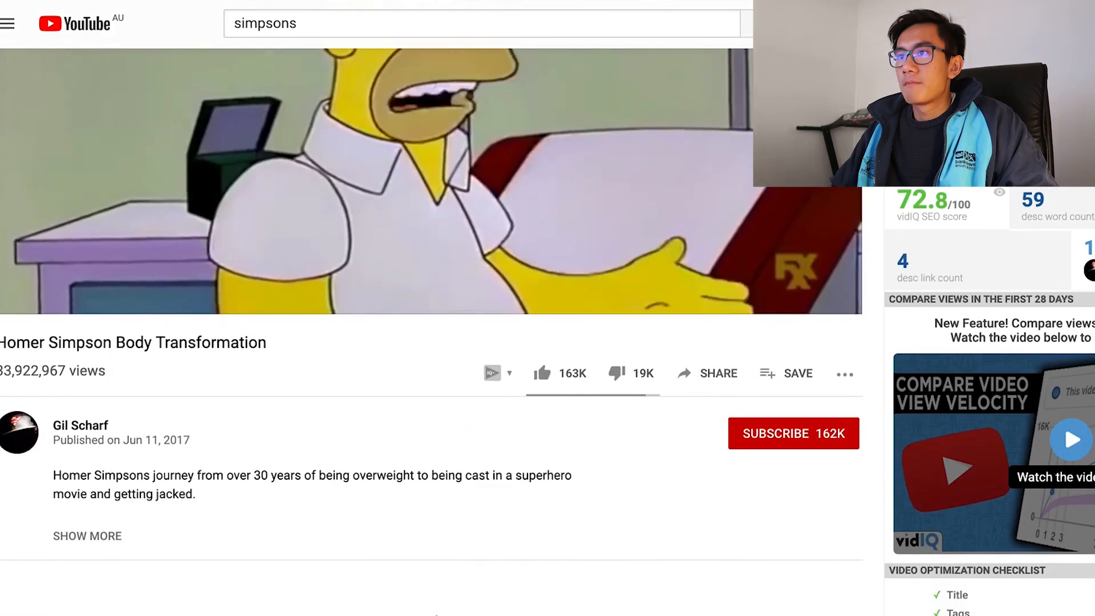
scroll(431, 331, up, 4)
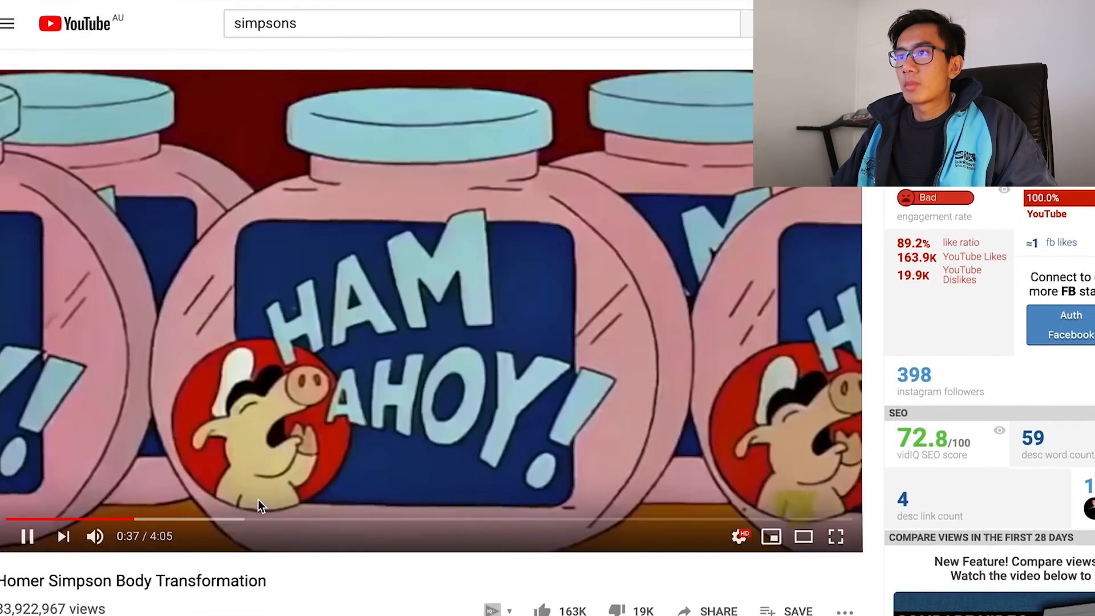
click(210, 520)
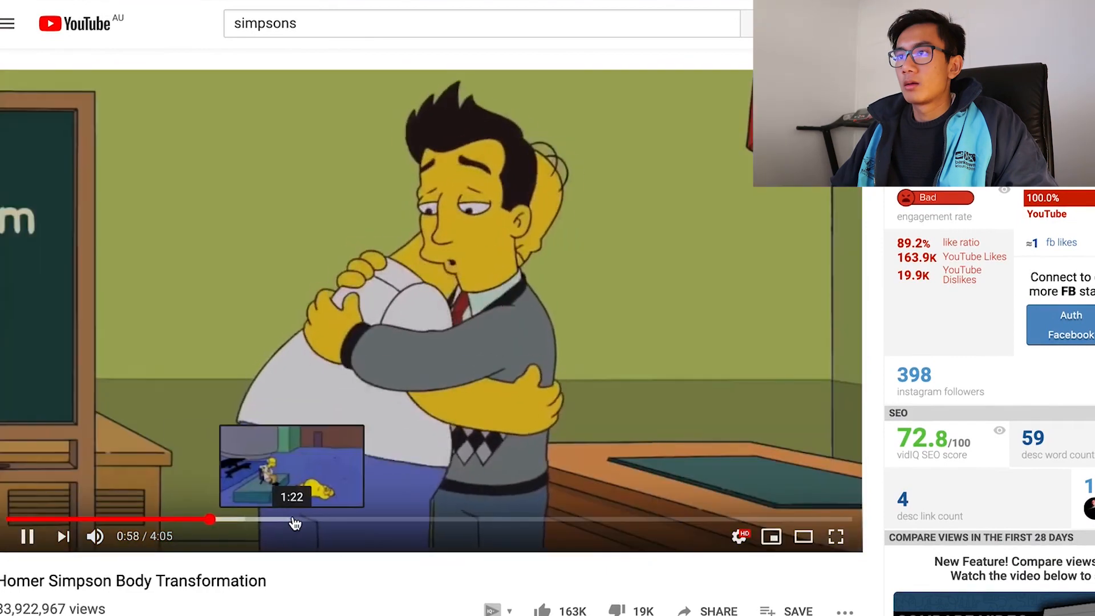
click(292, 519)
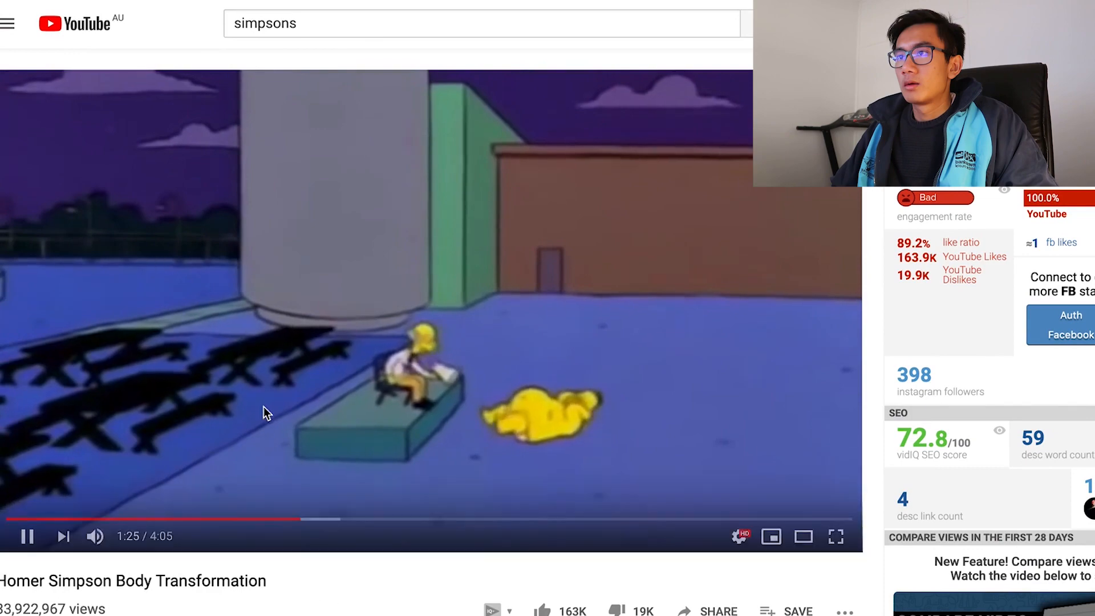
click(263, 406)
Read through the viewer comments under the Homer Simpson video, expanding the truncated comment about YouTube recommendations
scroll(310, 535, down, 5)
scroll(329, 507, down, 7)
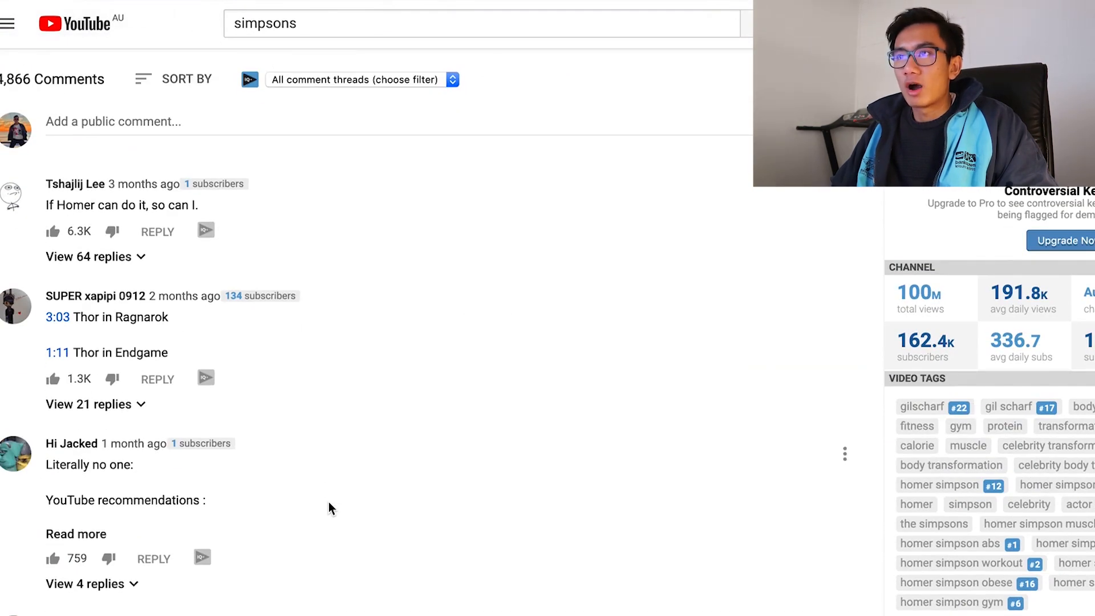
click(93, 532)
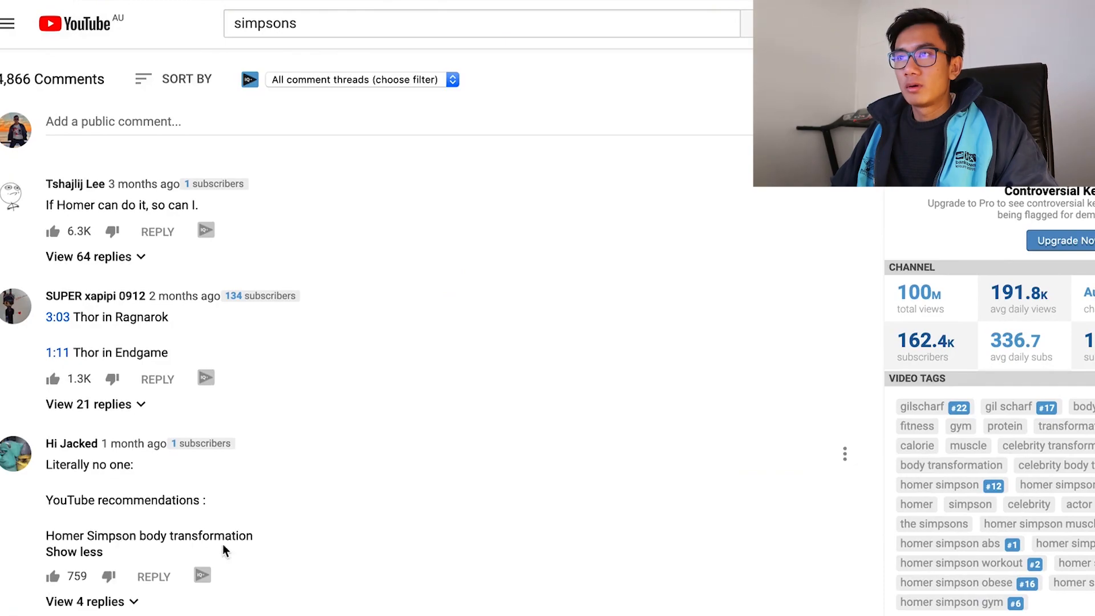
scroll(263, 554, down, 6)
scroll(263, 553, up, 20)
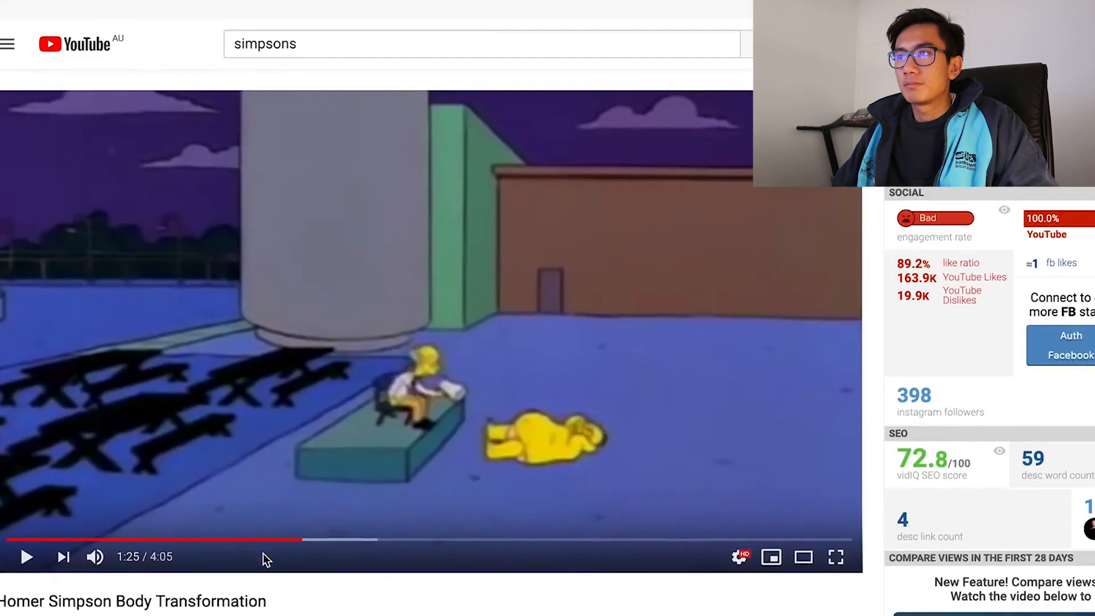
scroll(263, 553, down, 7)
scroll(264, 553, up, 7)
scroll(264, 553, down, 11)
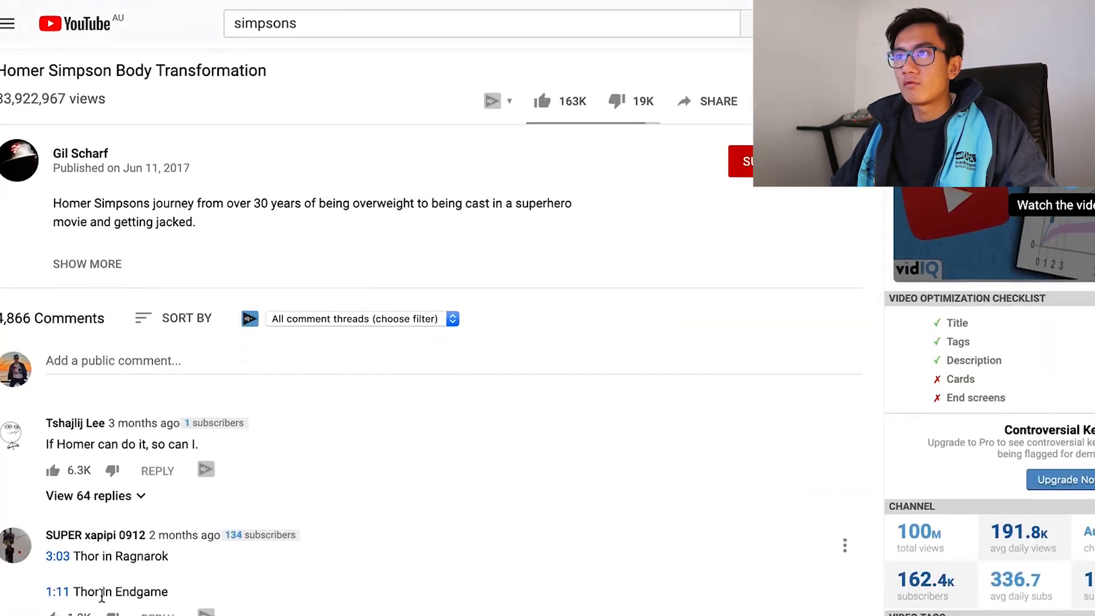
scroll(122, 575, down, 12)
scroll(125, 576, up, 7)
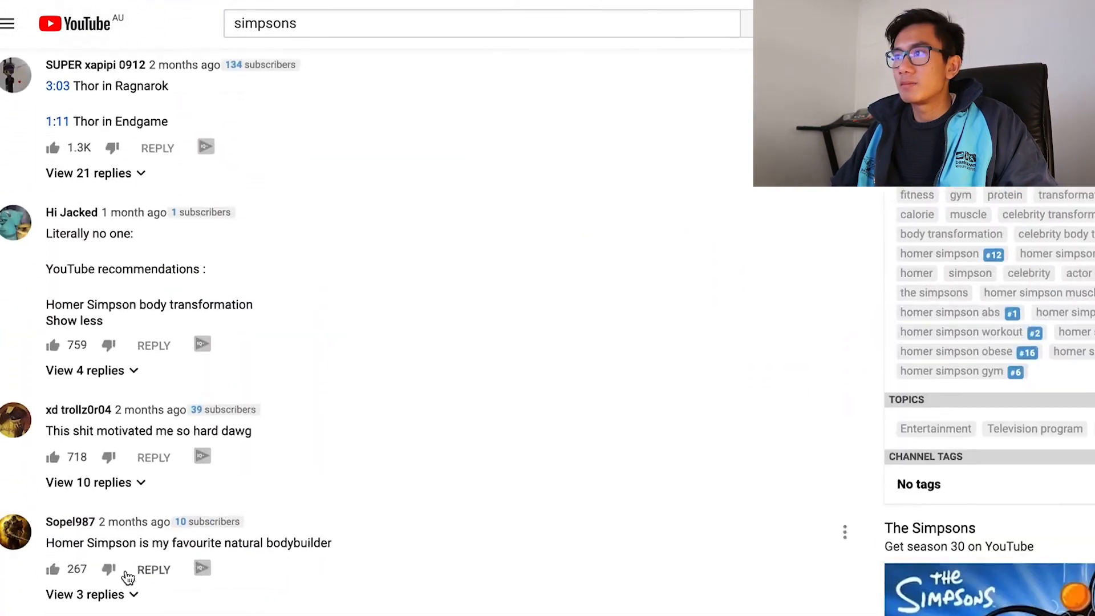
scroll(129, 576, up, 20)
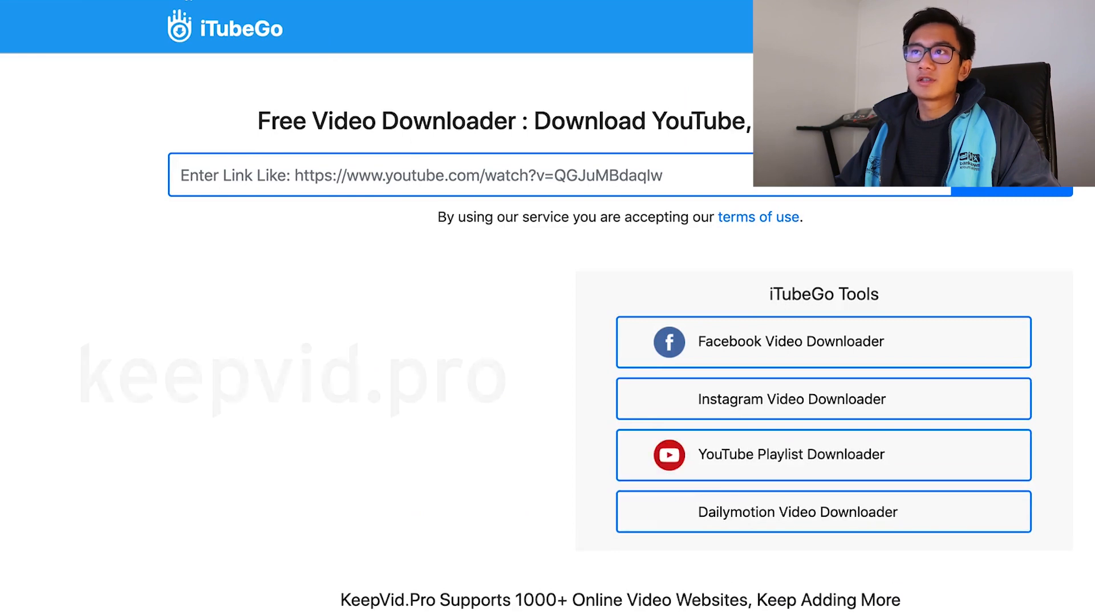
click(442, 188)
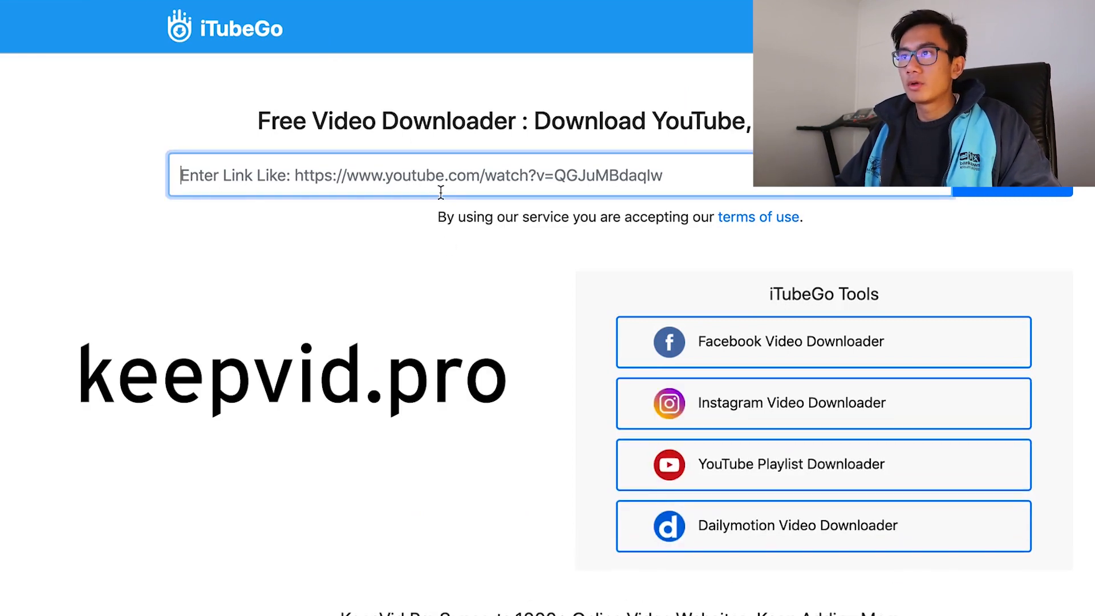
text(https://www.youtube.com/watch?v=BldfMdBK8bs)
click(1047, 191)
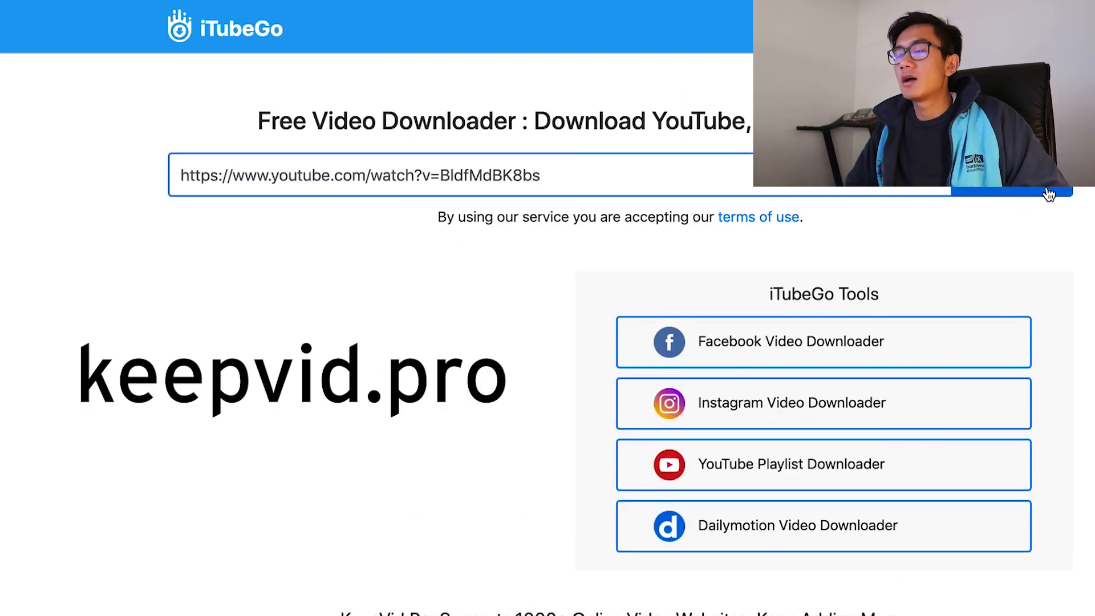
click(718, 375)
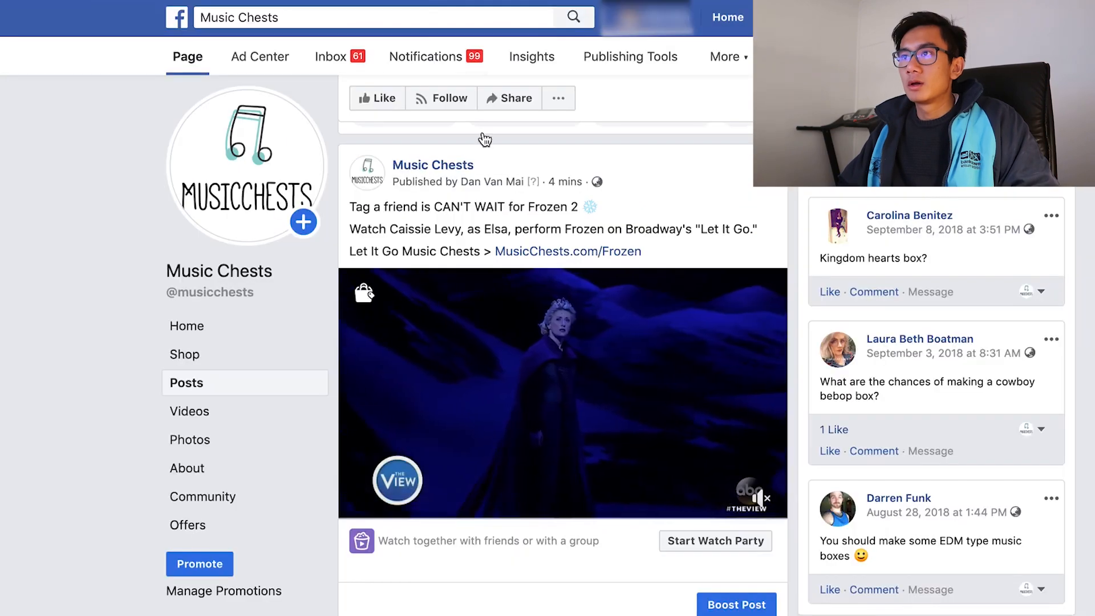
Switch to the Music Chests Facebook page, start a new photo/video post and upload the downloaded Homer Simpson video
scroll(554, 250, up, 5)
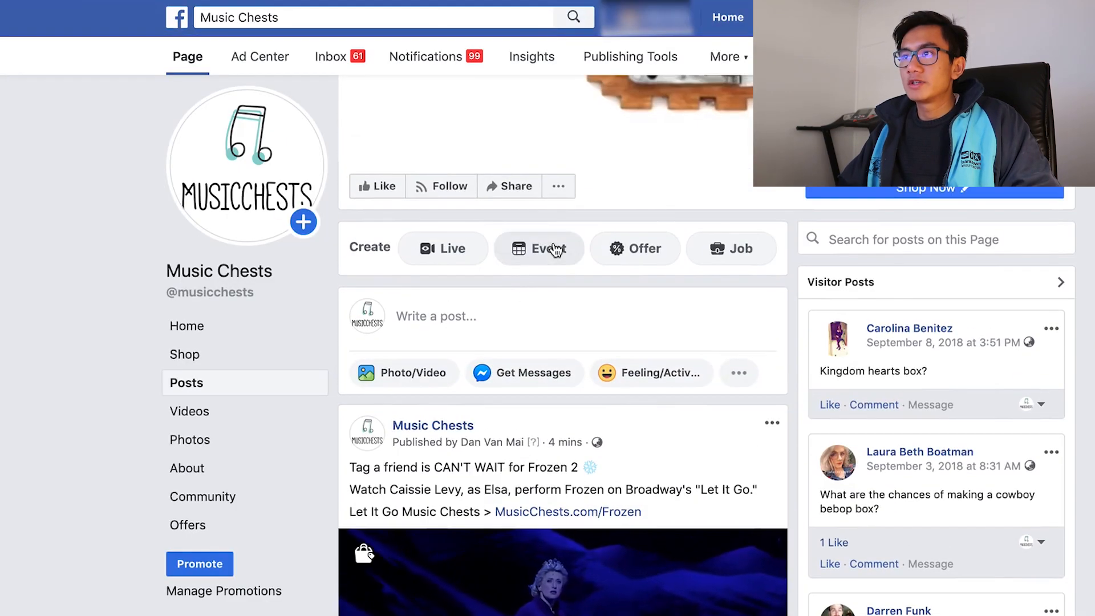
click(470, 316)
click(398, 411)
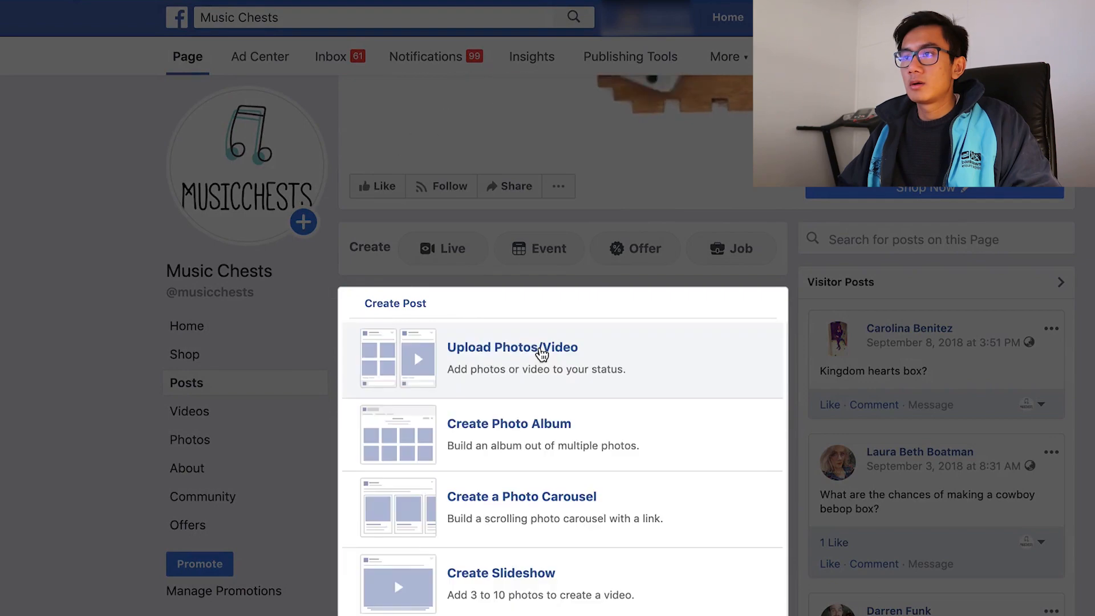
click(542, 353)
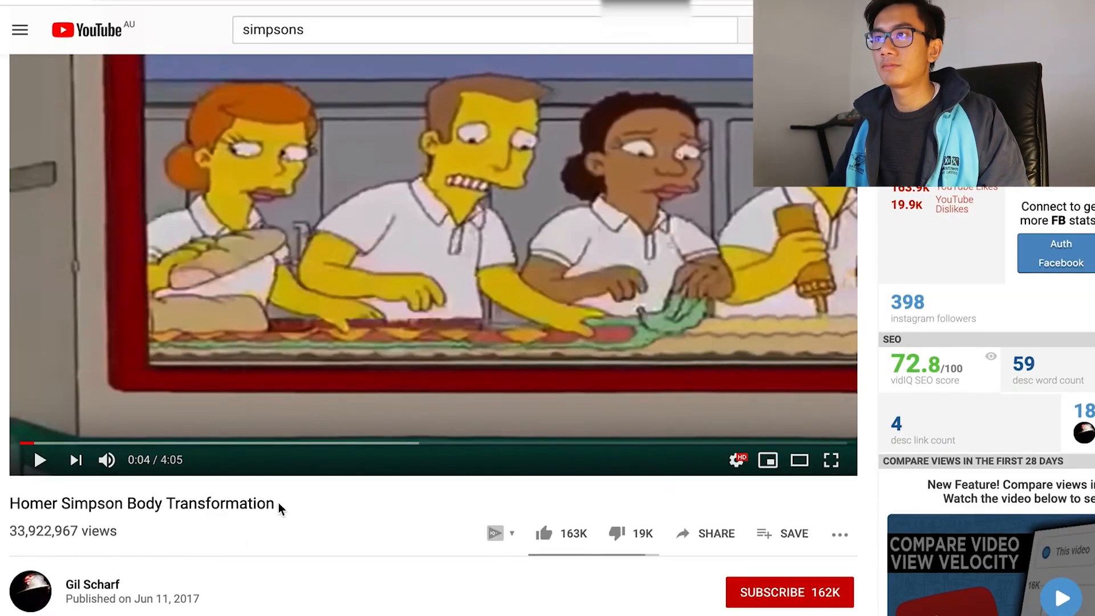
Copy the YouTube title "Homer Simpson Body Transformation" into the title of the uploaded Facebook video
drag(279, 505, 9, 503)
key(ctrl+c)
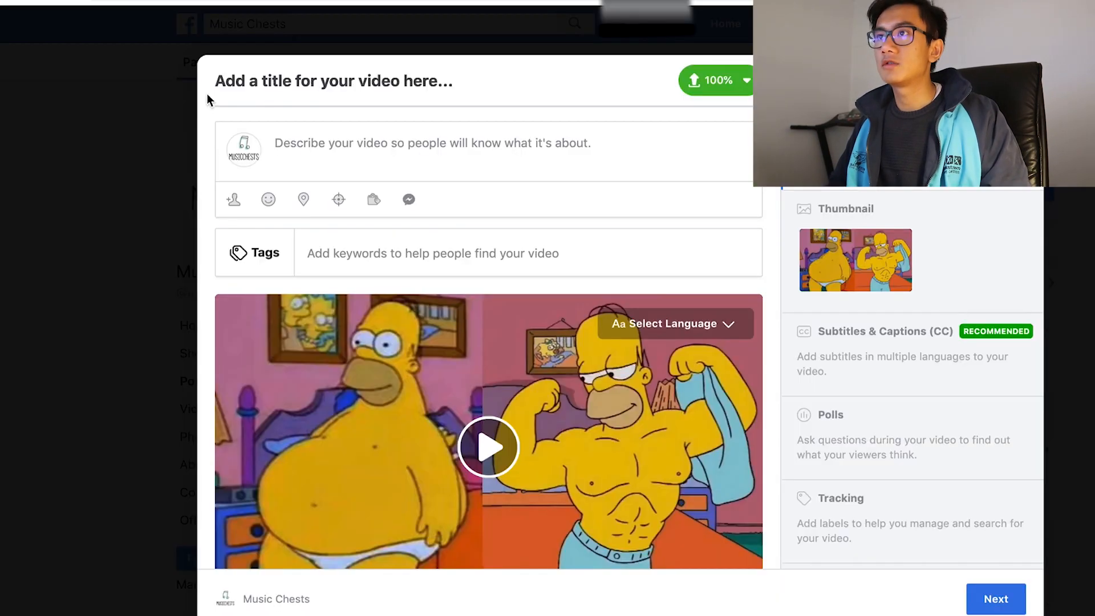
click(306, 90)
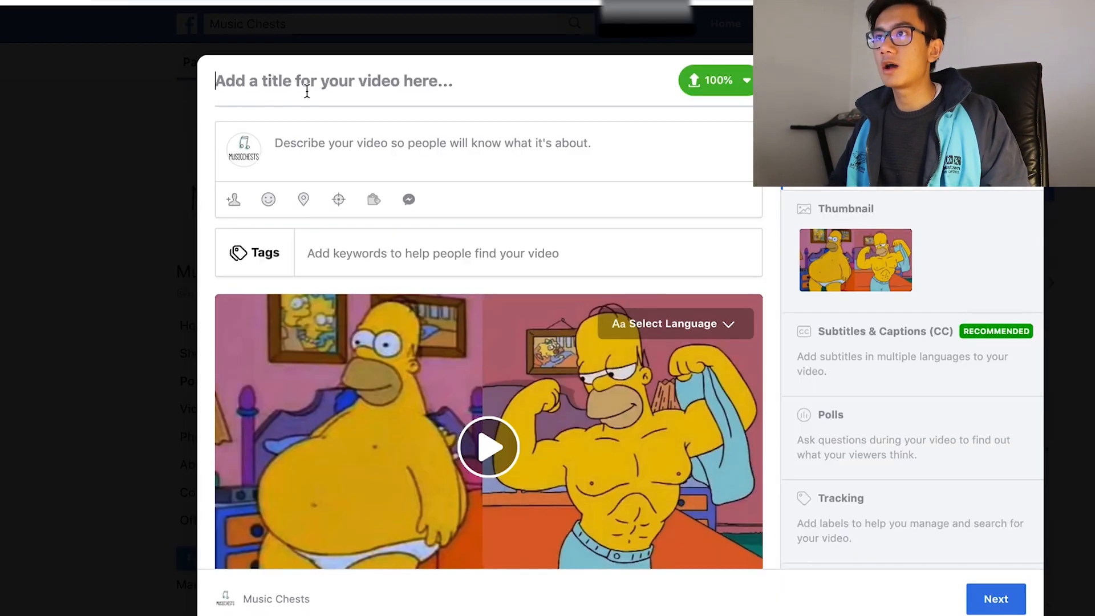
key(ctrl+v)
Copy the YouTube description, from "Homer Simpsons journey from over 30 years" to "getting jacked.", into the Facebook video's description
click(397, 154)
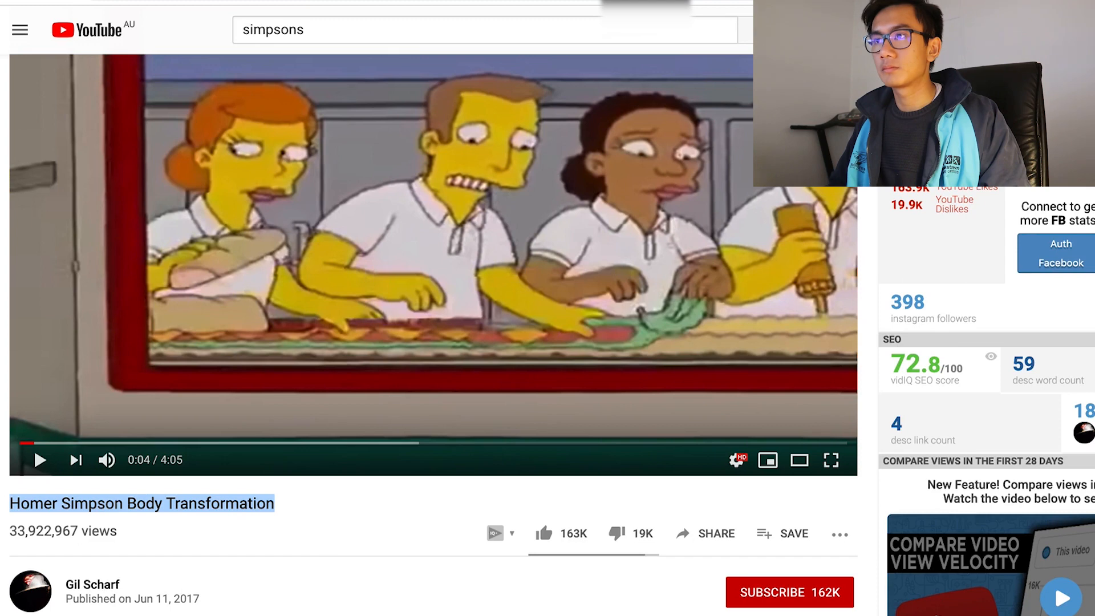
click(867, 137)
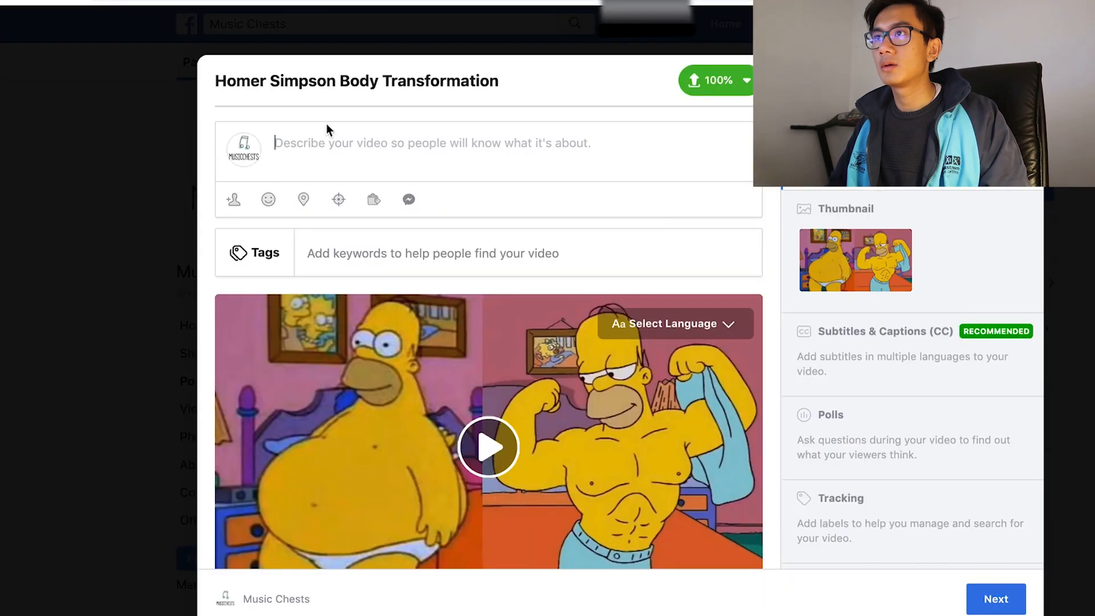
text(Homer Simpsons journey from over 30 years of being overweight to being cast in a superhero movie and getting jacked.)
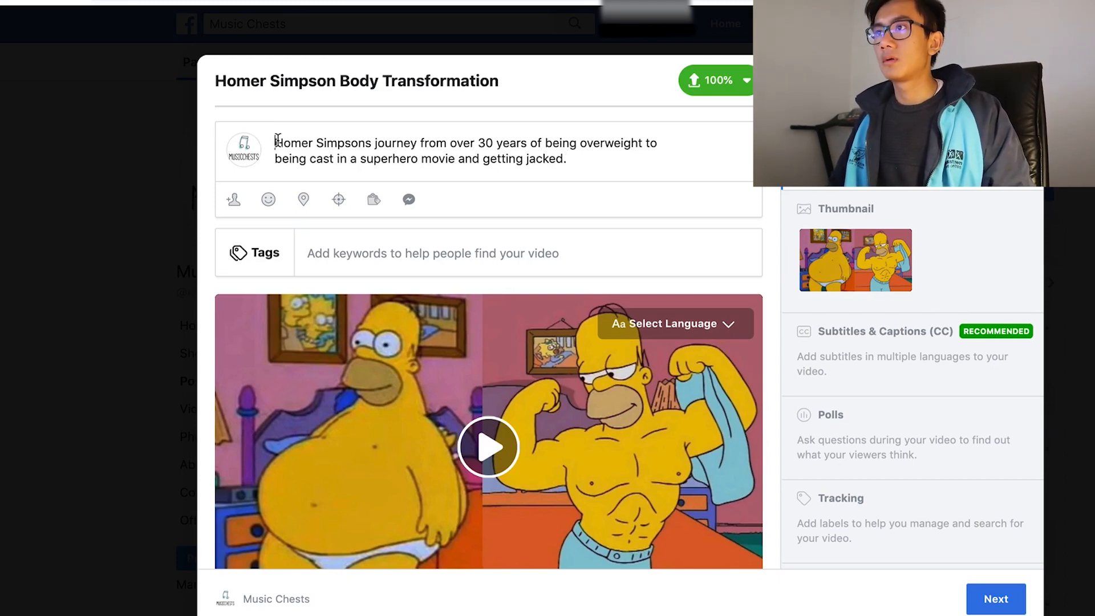
Add "Tag A Friend Who Needs This Motivation 💪" above the description, finding the emoji by searching Emojipedia for "strong"
key(Return)
key(Return)
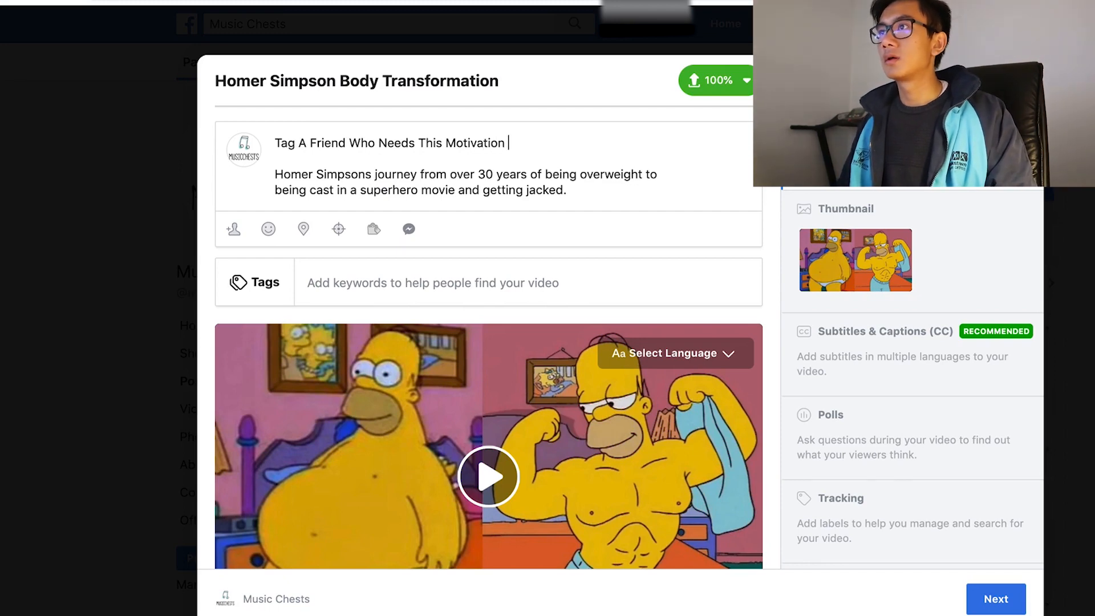
key(super+t)
text(emo)
key(Return)
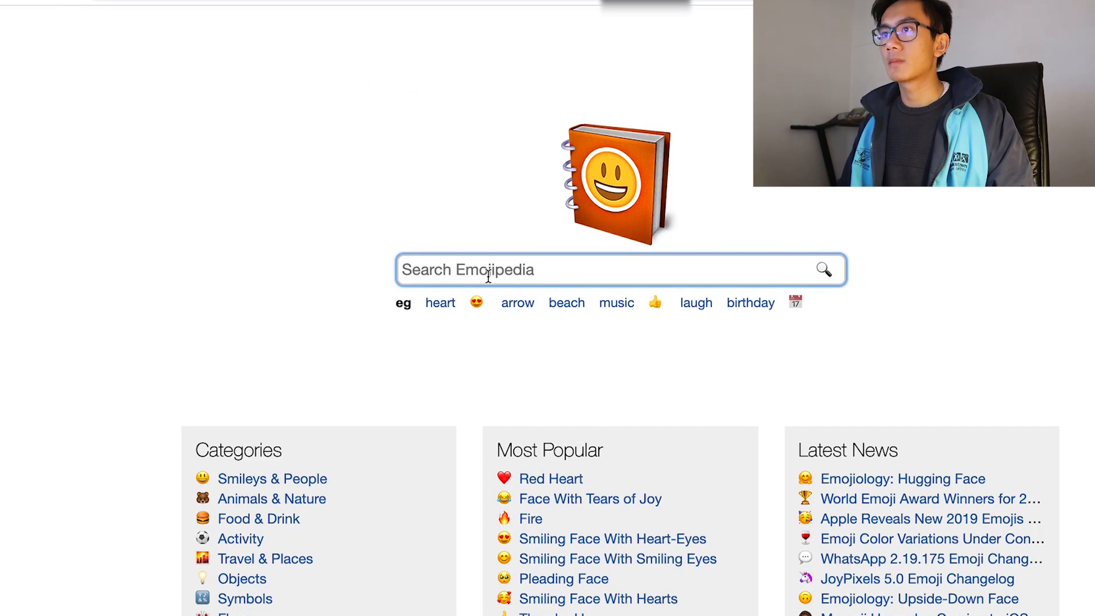
text(strong)
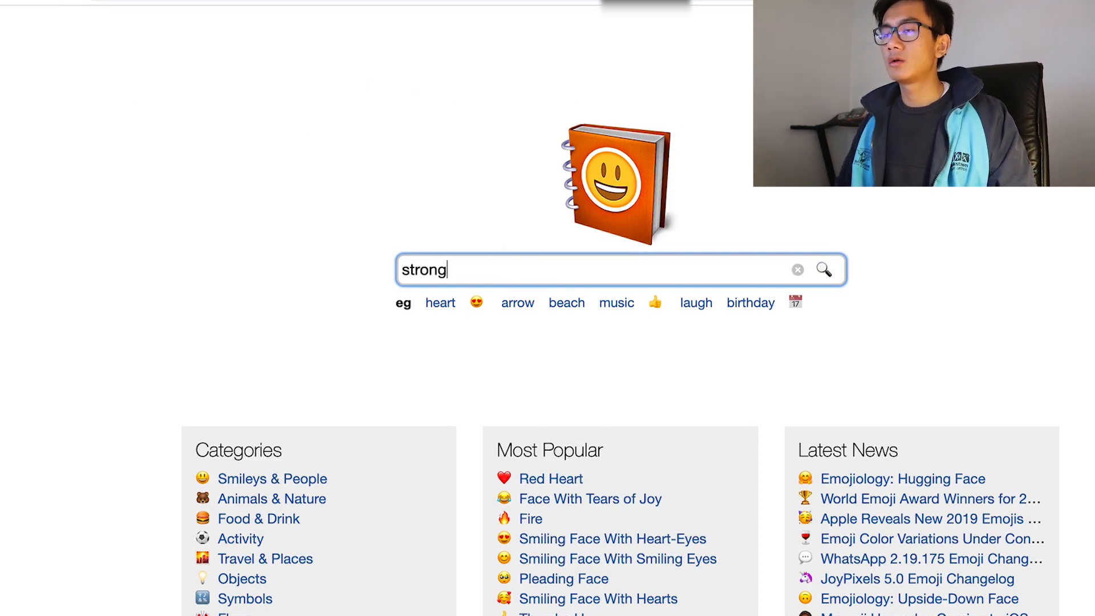
key(Return)
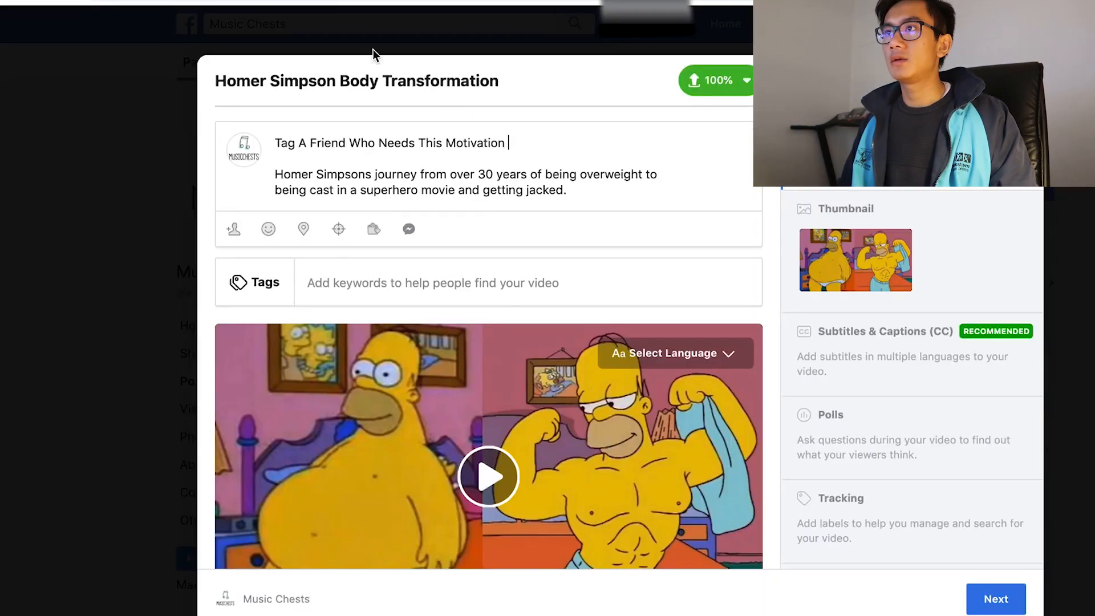
text(💪)
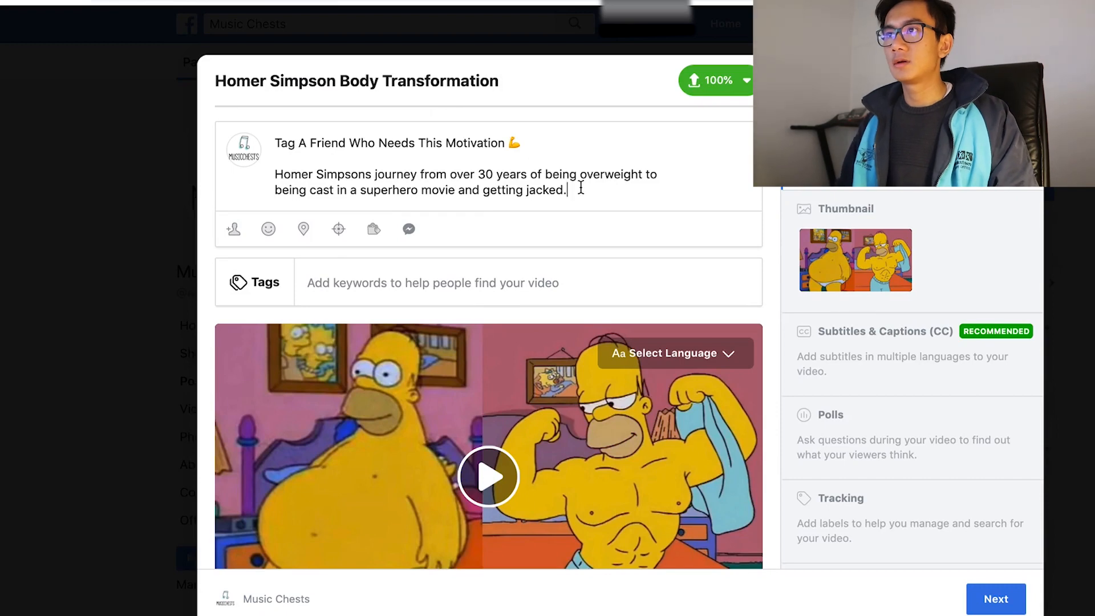
key(Return)
key(Return)
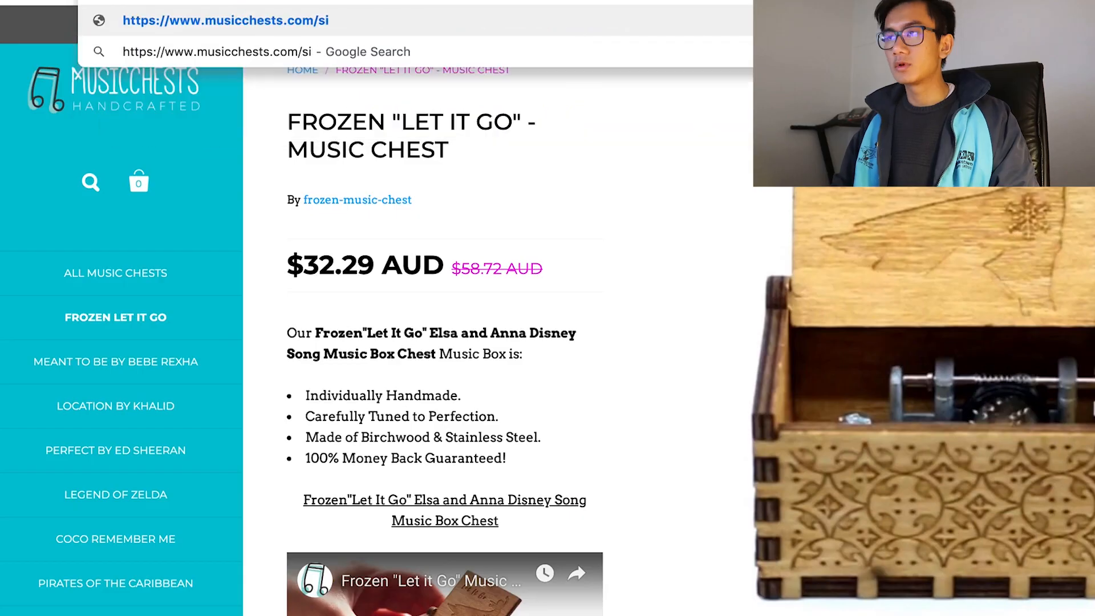
text(mpsons)
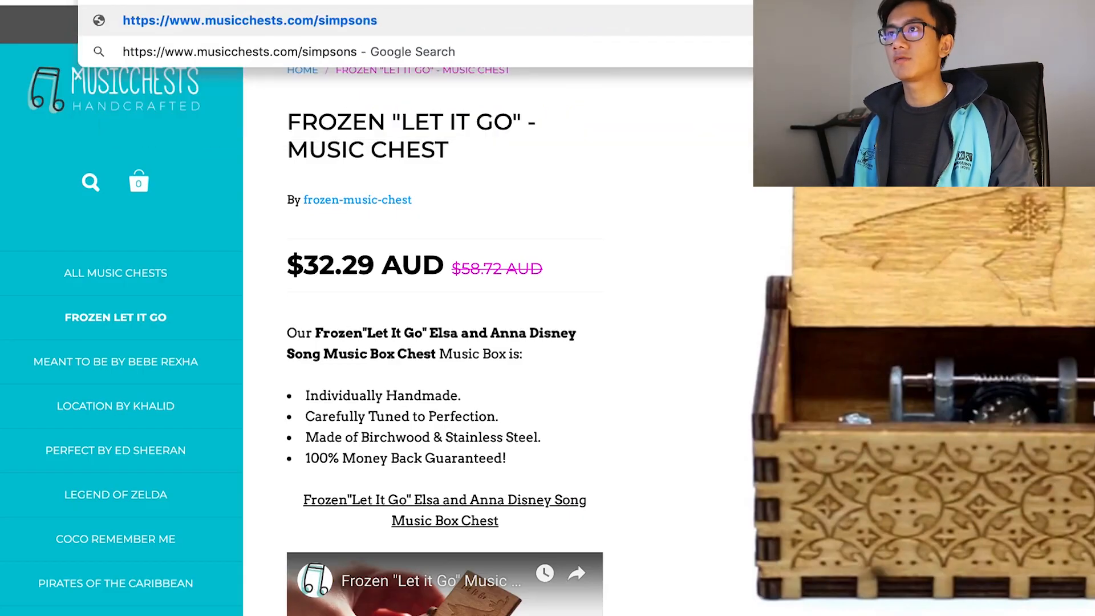
key(Return)
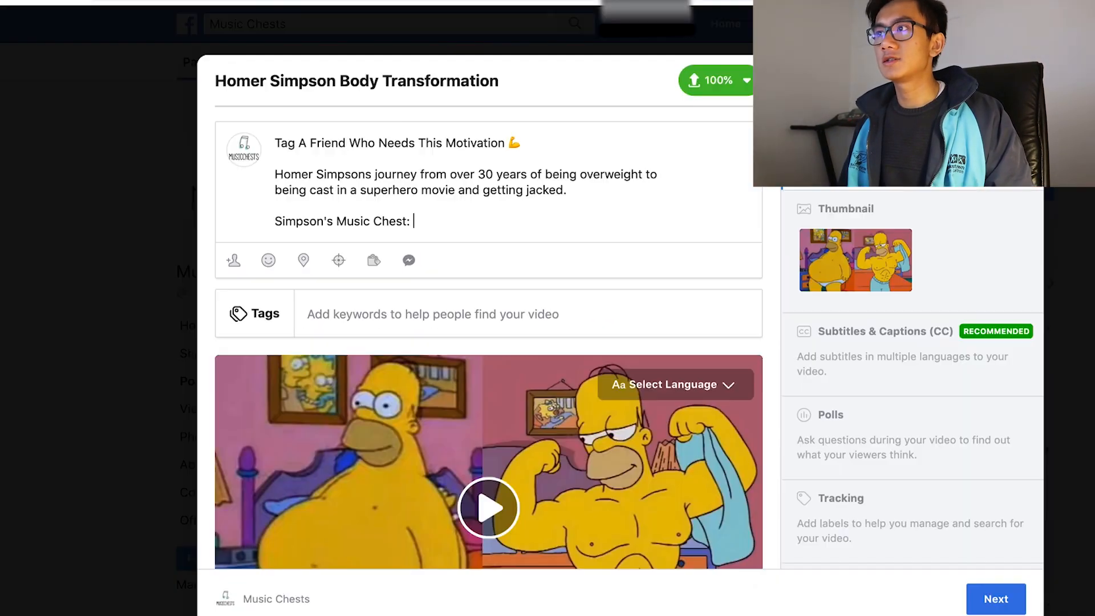
text(https://www.musicchests.com/simpsons)
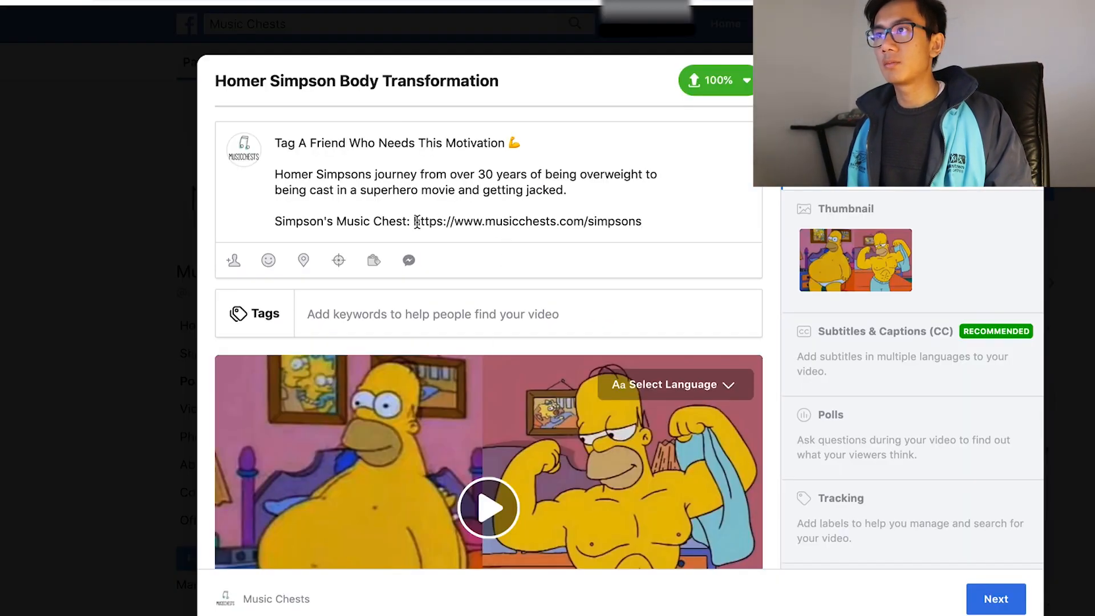
Shorten and recapitalise the product link in the description to "MusicChests.com/Simpsons"
drag(414, 221, 488, 223)
key(BackSpace)
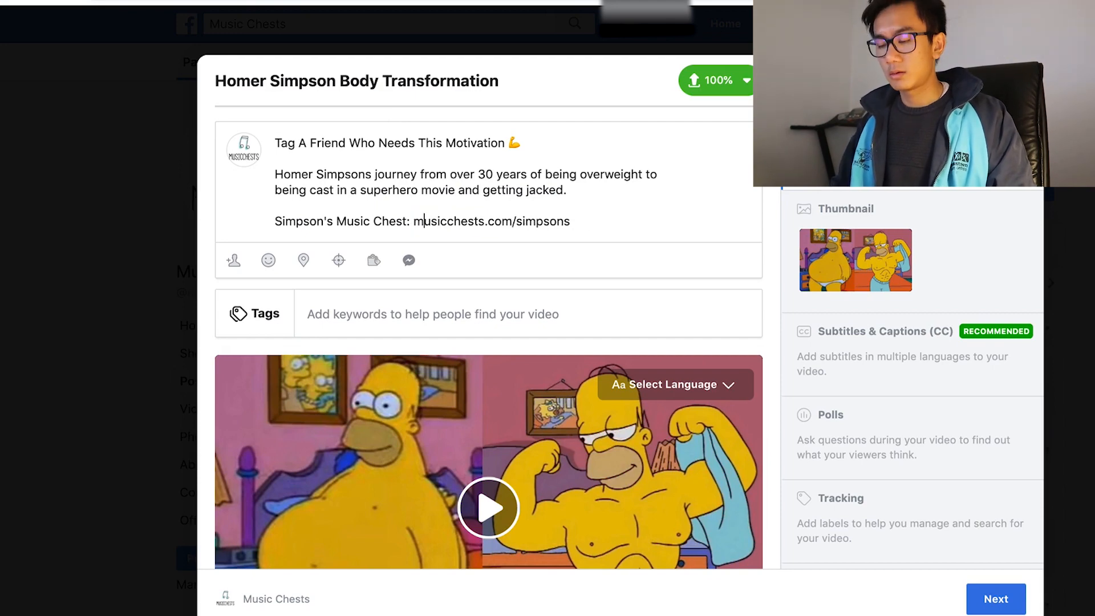
key(BackSpace)
text(M)
key(Delete)
text(C)
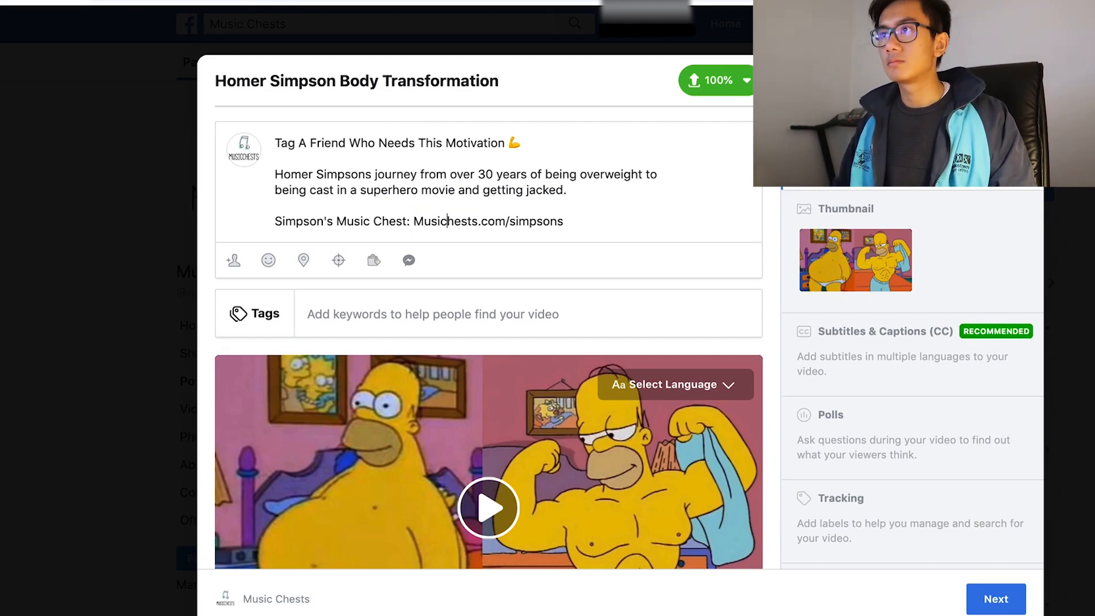
key(Right)
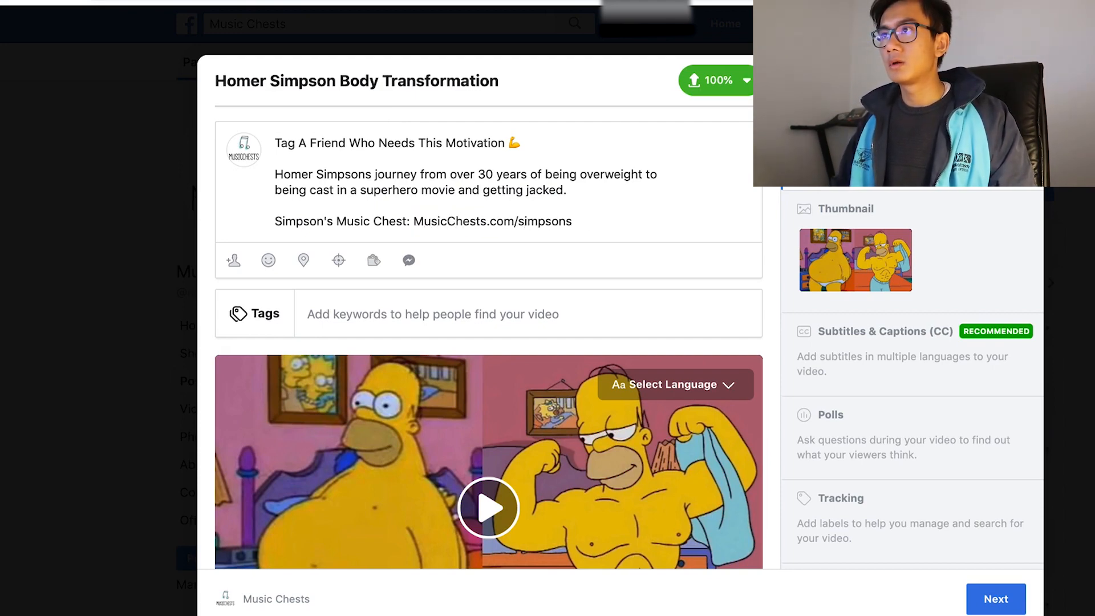
key(BackSpace)
text(S)
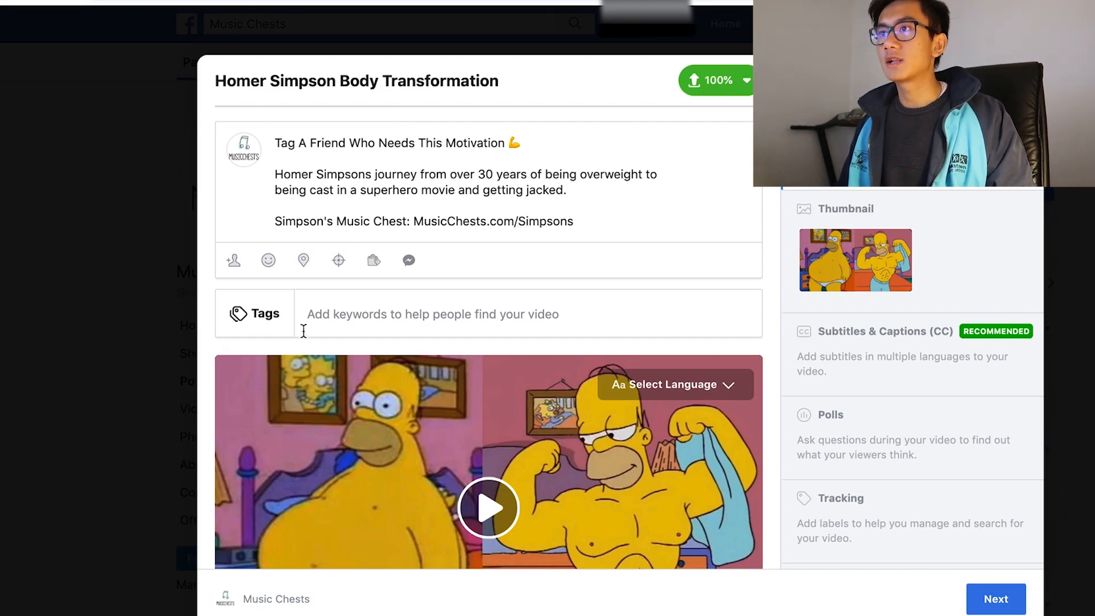
Tag the product "The Simpsons - Music Chest" in the video post
click(374, 263)
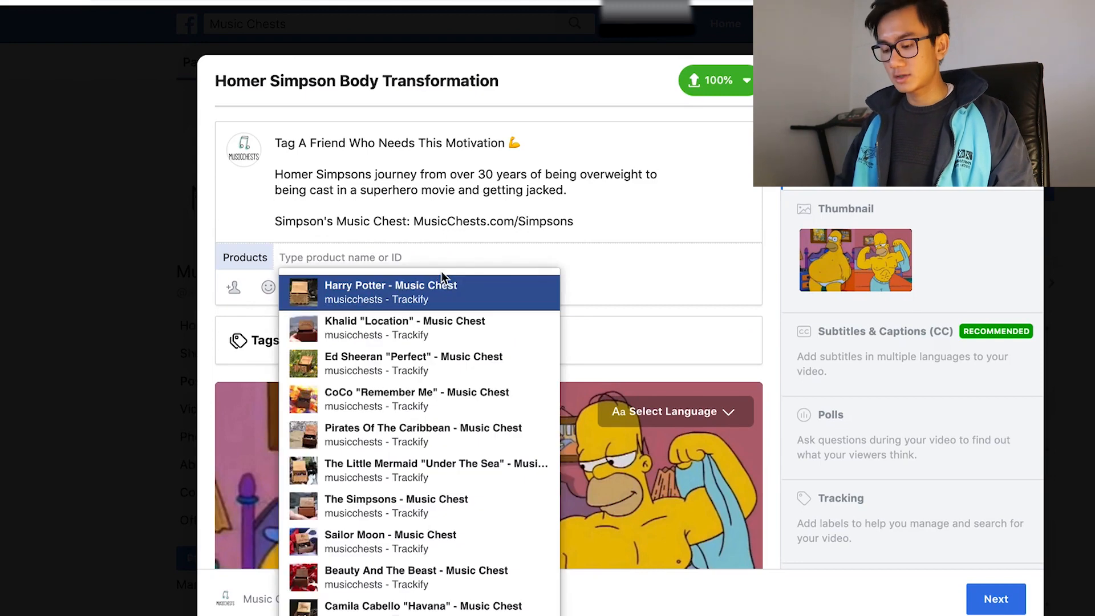
text(sim)
click(412, 286)
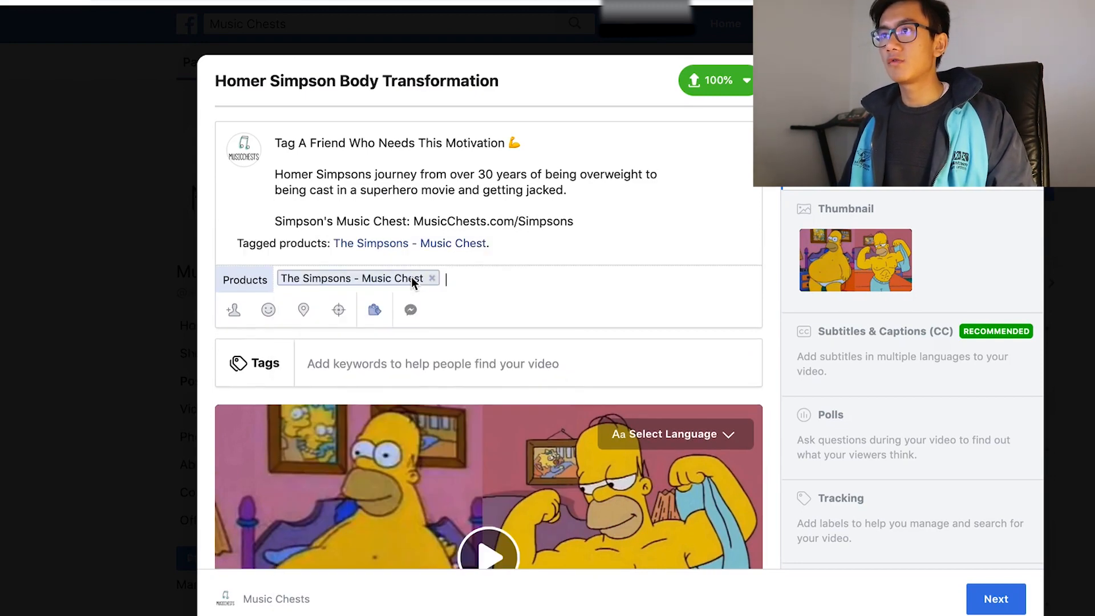
Add the keyword tags "simpsons", "motivation" and "transformation" to the video
click(335, 361)
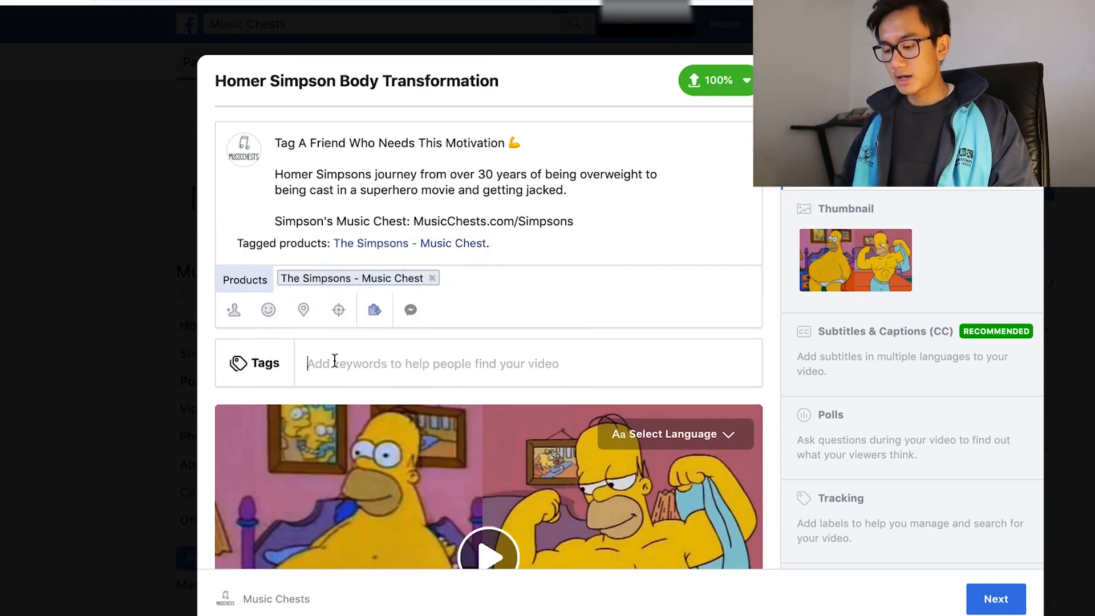
text(simpsons)
key(Return)
text(m)
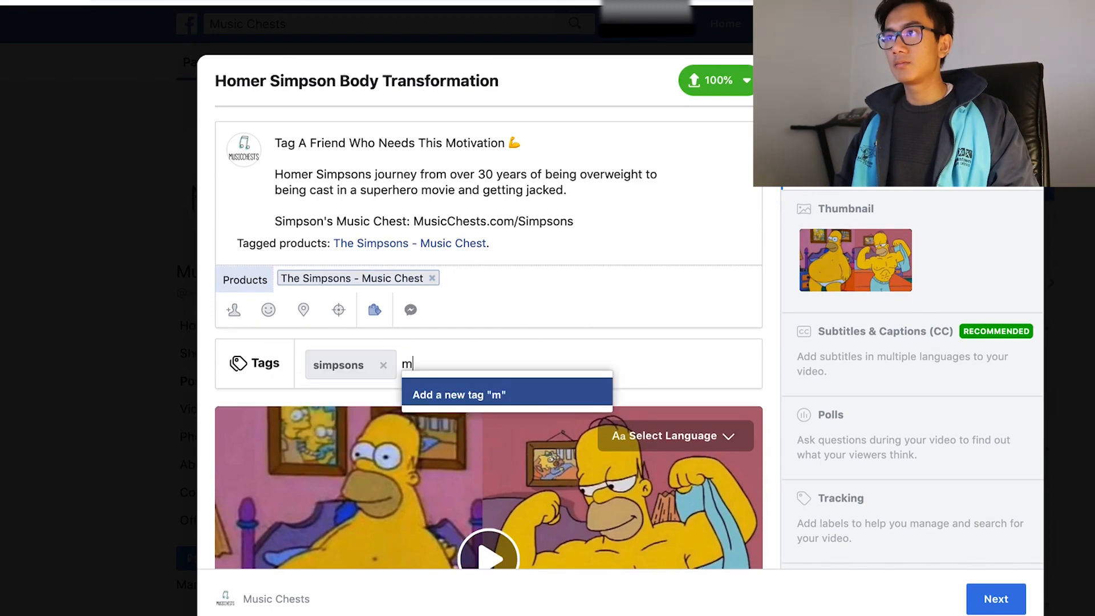
text(otivation)
key(Return)
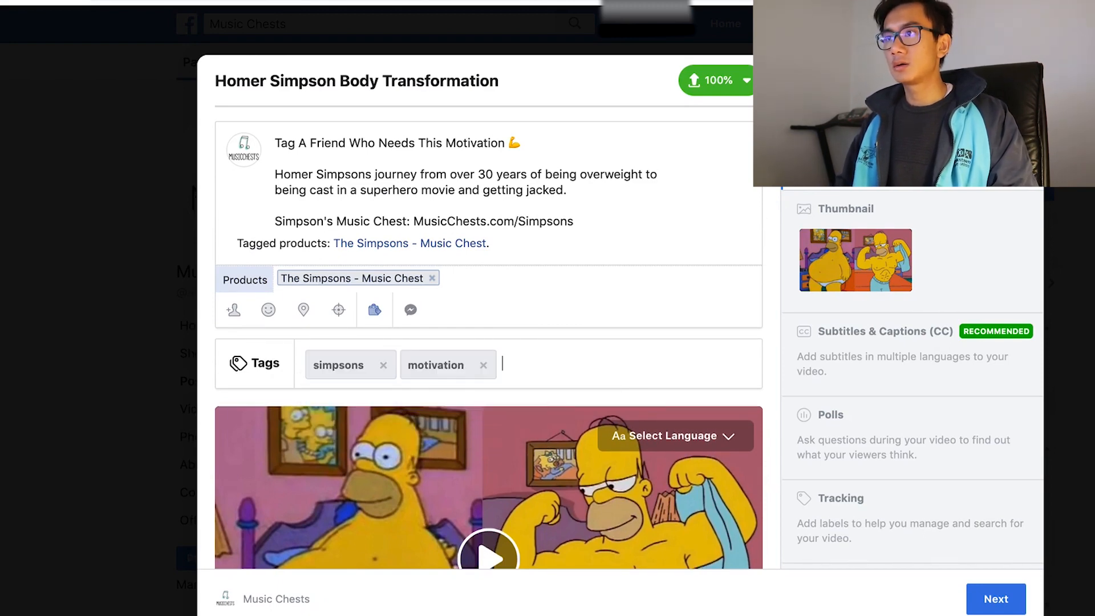
text(trans)
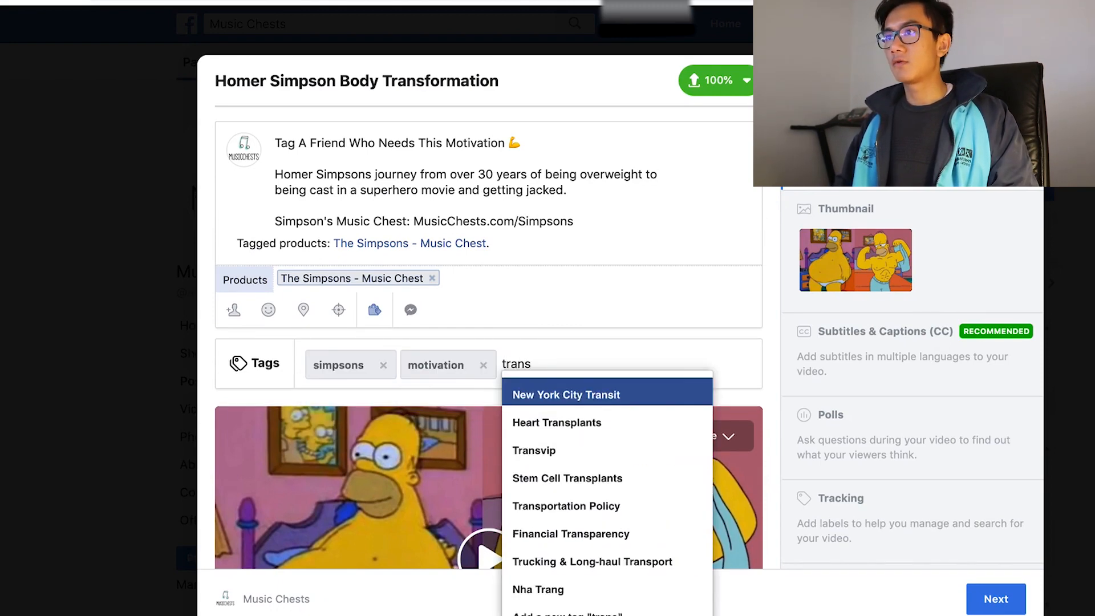
text(formation)
key(Return)
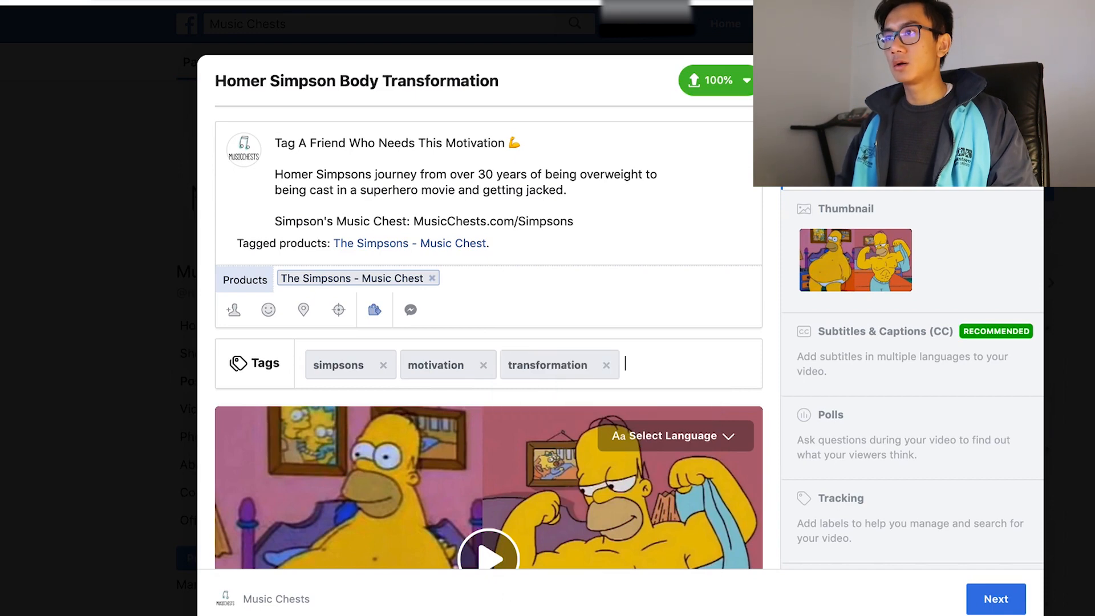
Add the further video tags "Ab Workouts", "lose weight" and "Weight Loss"
text(worko)
key(Return)
text(los)
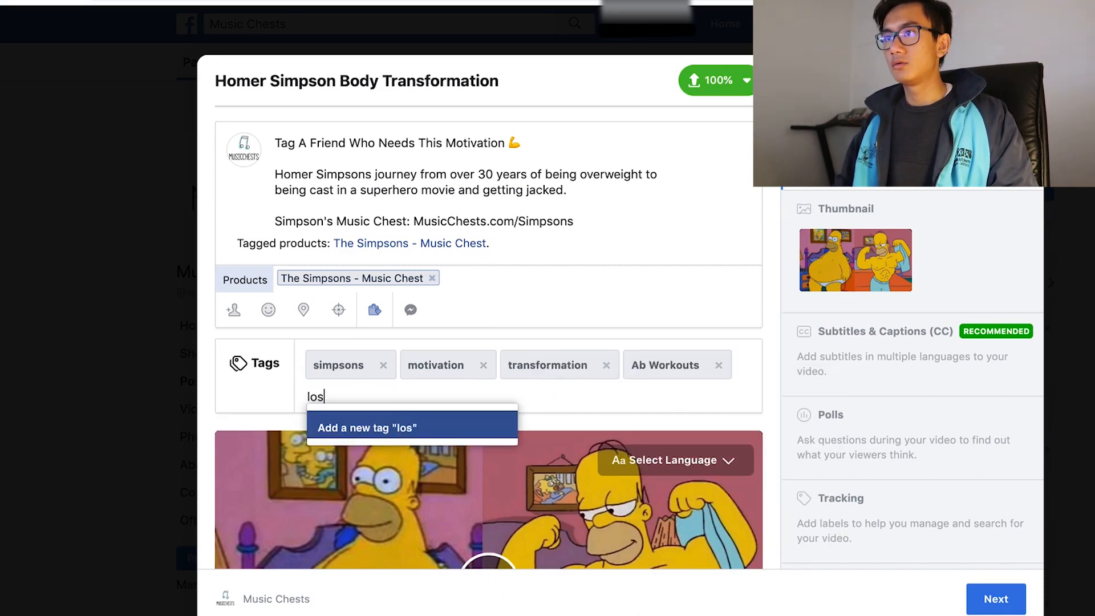
text(e )
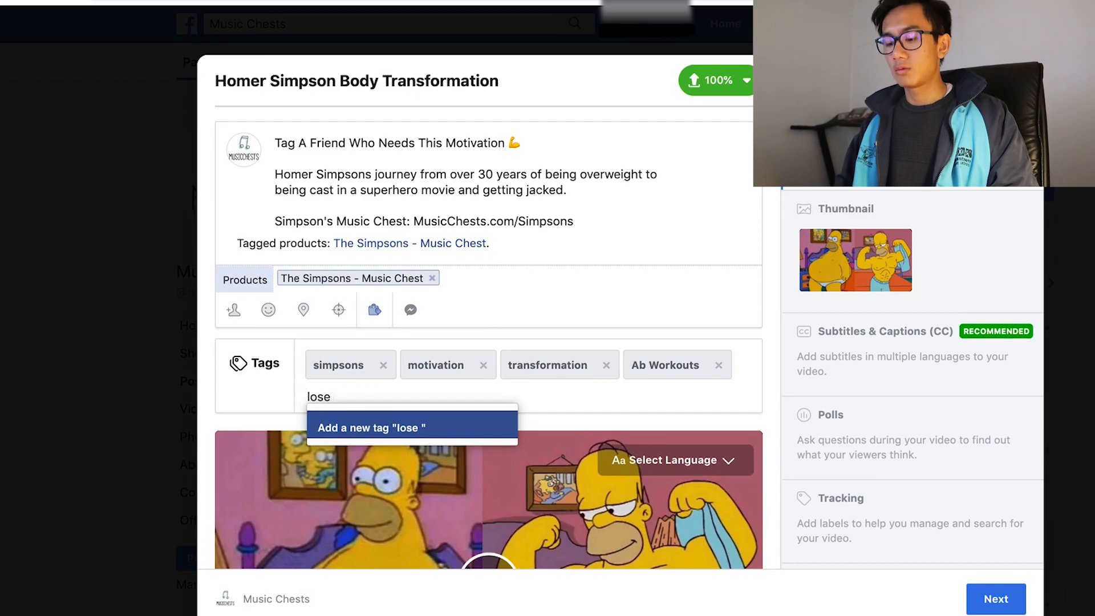
text(weight)
key(Return)
text(w)
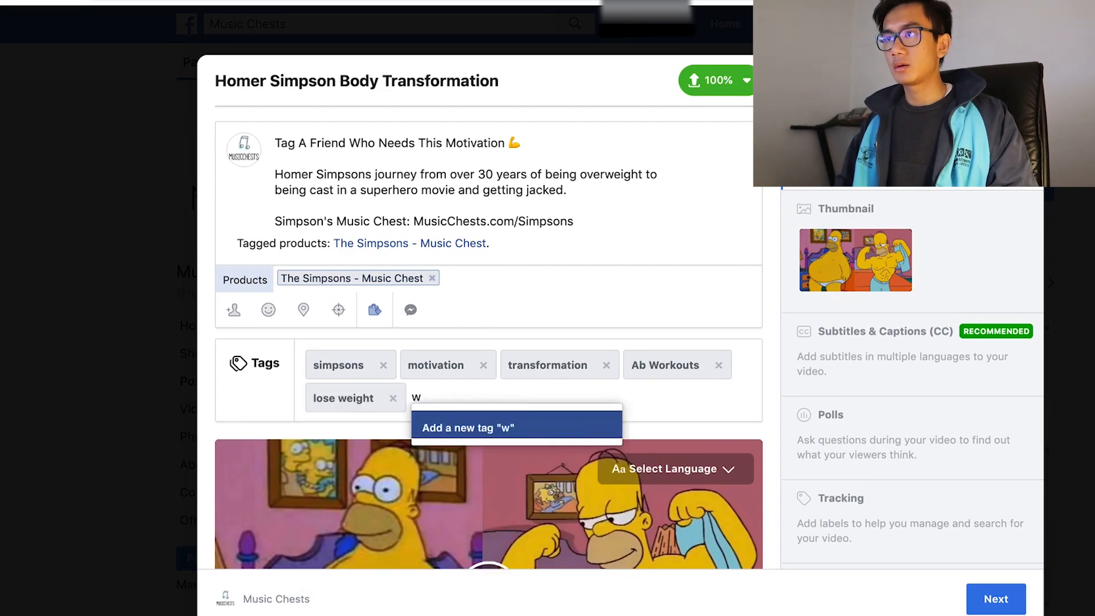
text(eight los)
key(Return)
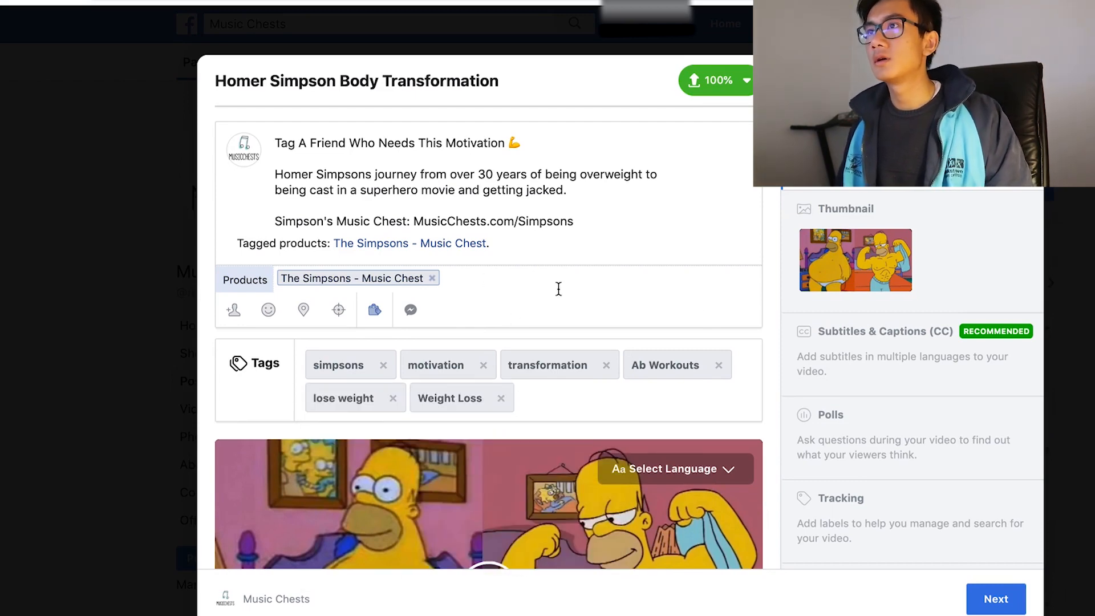
Proceed to the publishing options and publish the Homer Simpson video immediately as a video post
scroll(557, 288, down, 1)
click(996, 599)
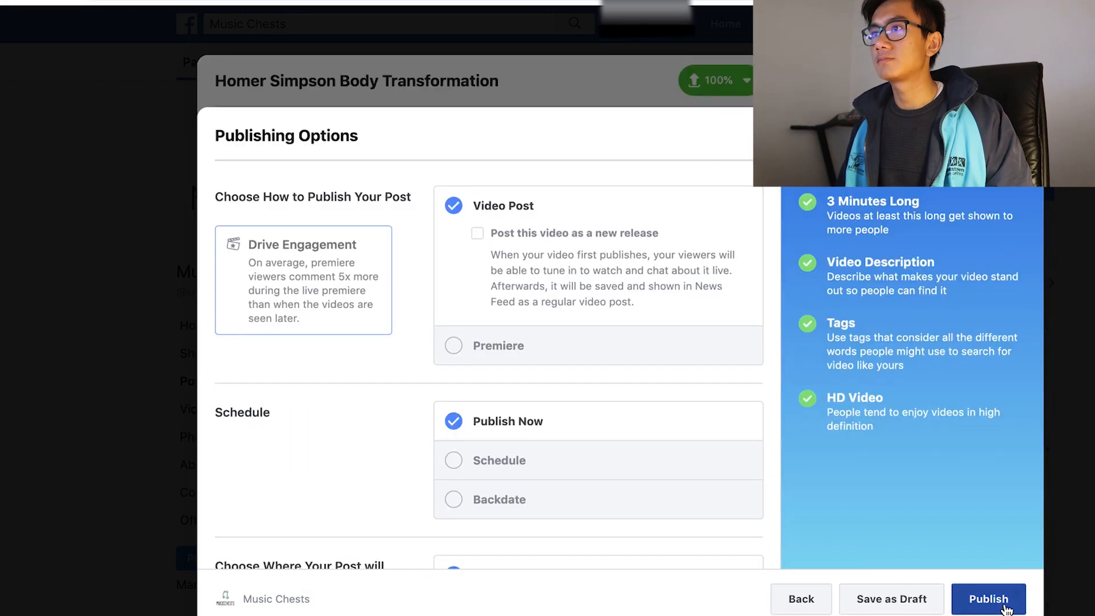
click(985, 599)
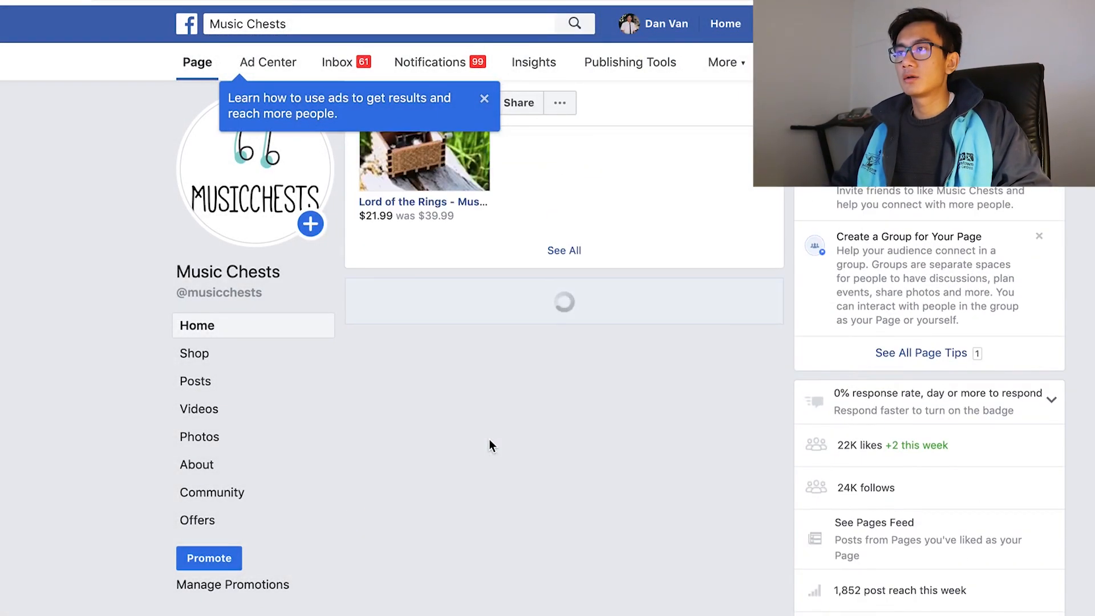
Comment "Credit:" followed by the original YouTube creator's name, copied from the source video, on the newly published post
scroll(553, 447, down, 5)
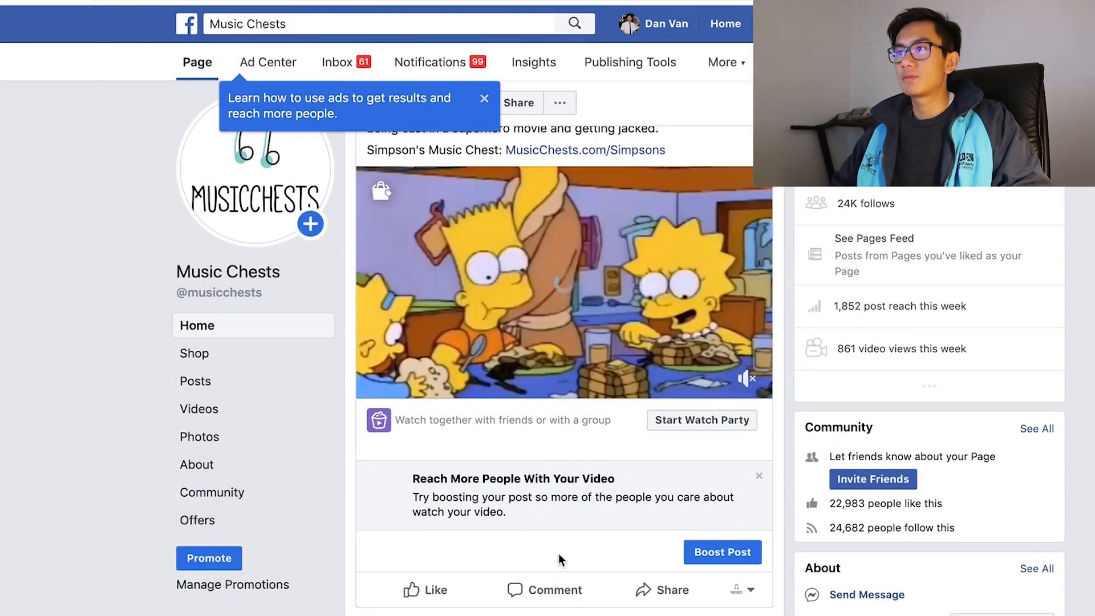
click(558, 587)
text(Credit:)
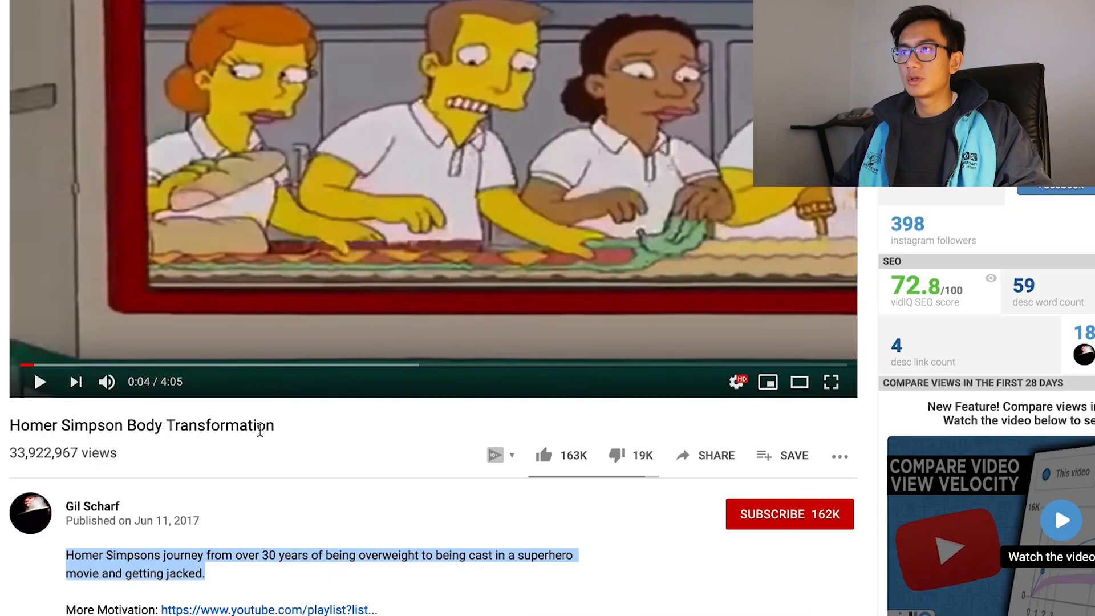
click(170, 519)
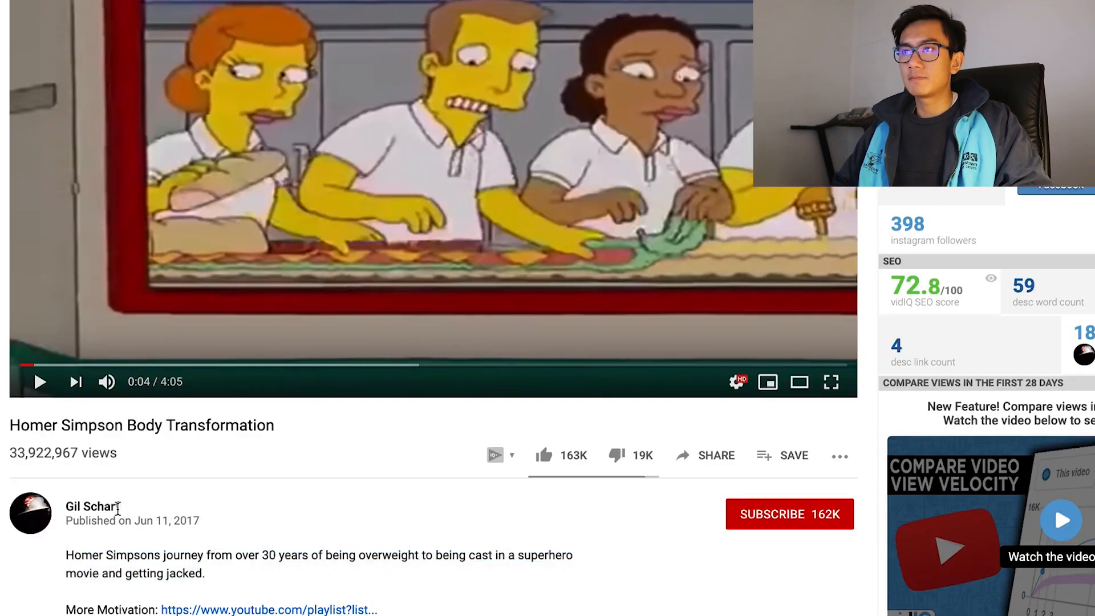
drag(119, 507, 77, 507)
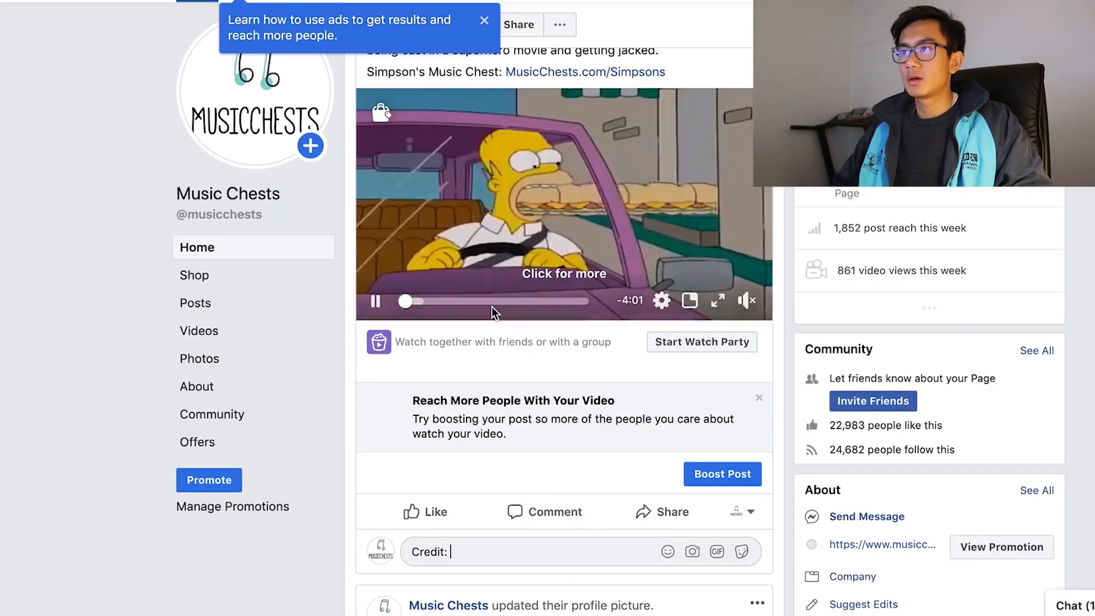
text(Gil Scharf)
key(shift+Return)
key(Return)
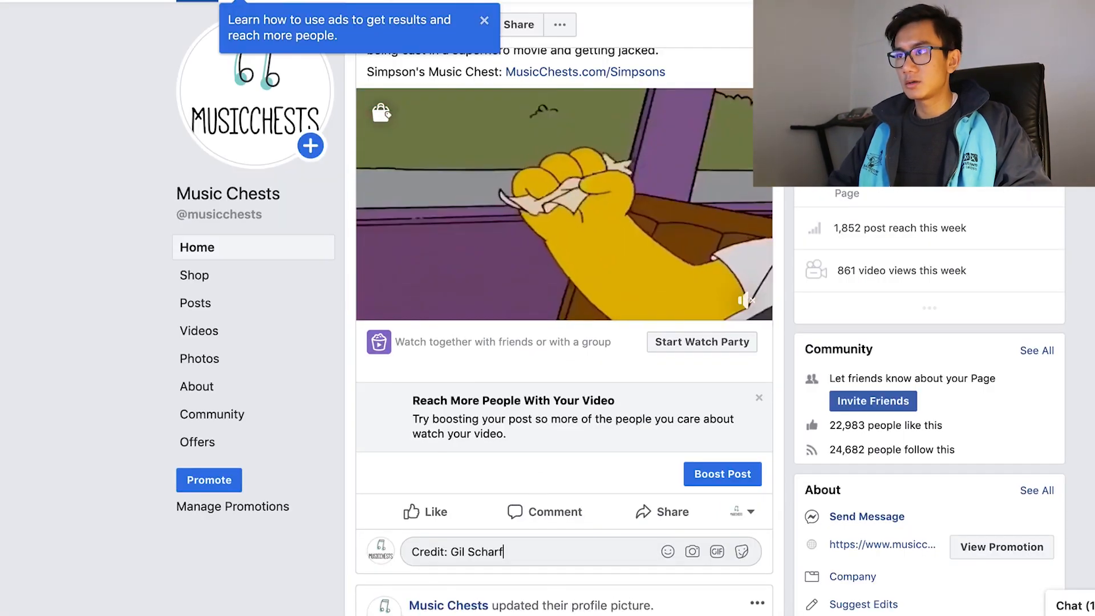
scroll(375, 321, up, 3)
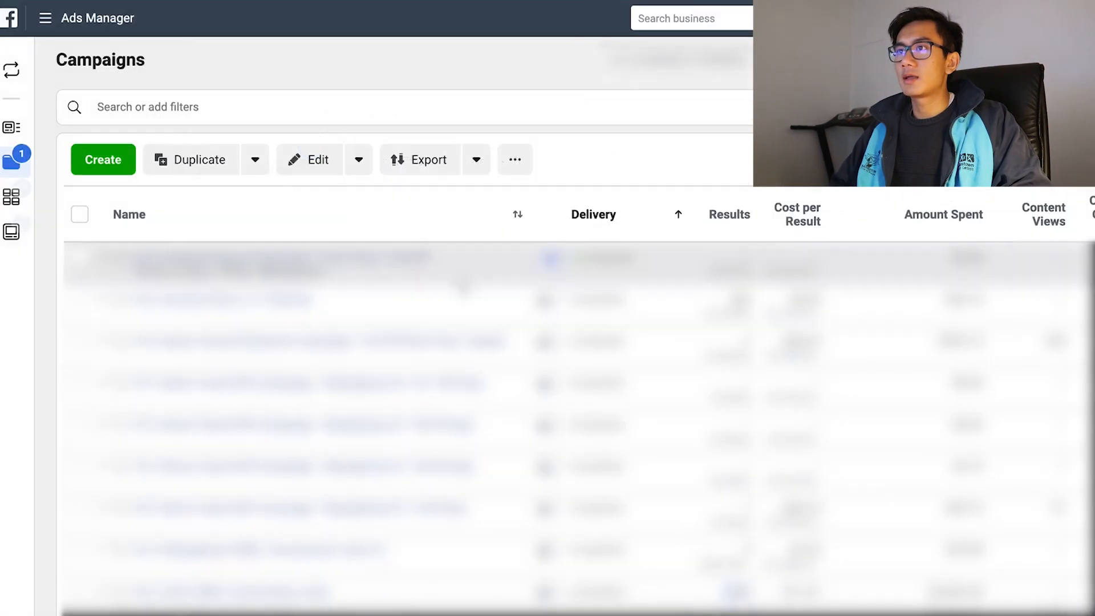
In Ads Manager, start a new campaign named "017. Simpsons Viral PPE Product Campaign" with the Post engagement objective
click(92, 165)
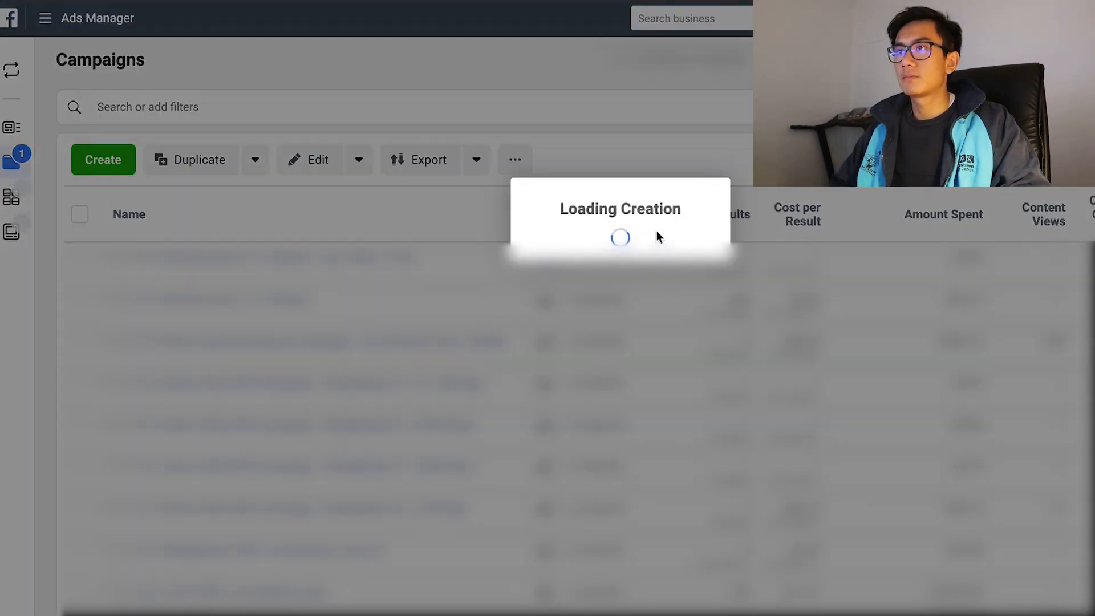
text(017. Simpsons Viral PP)
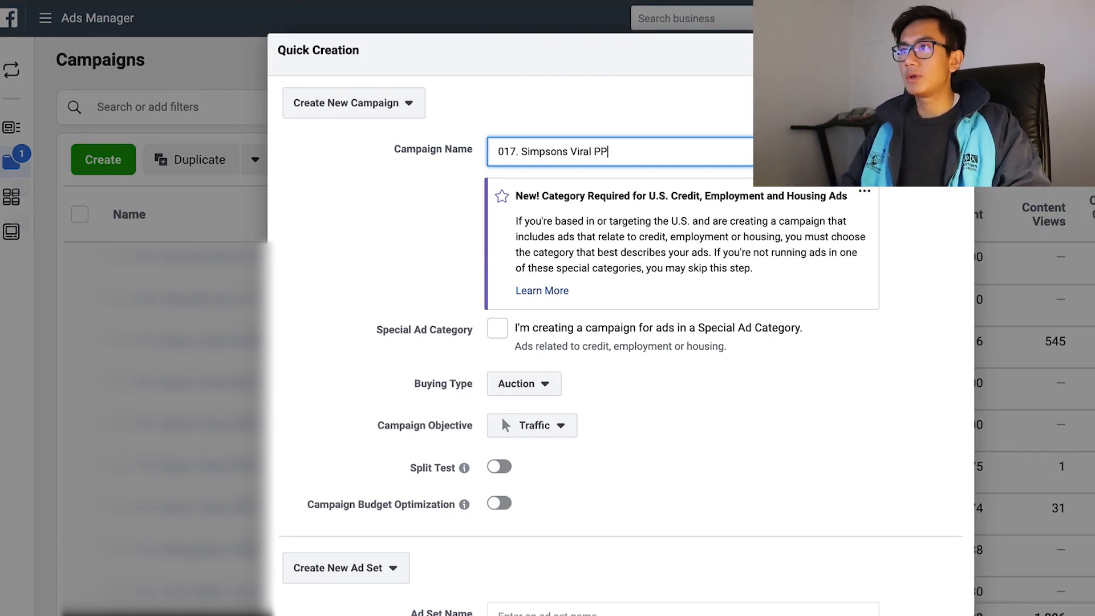
text(E Product Cam)
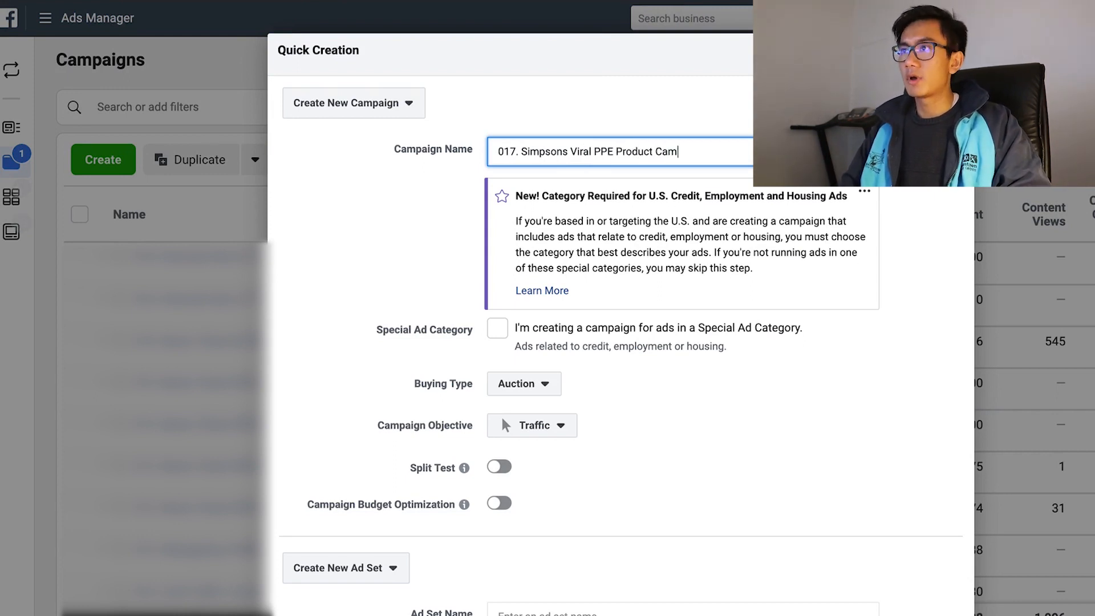
text(paign)
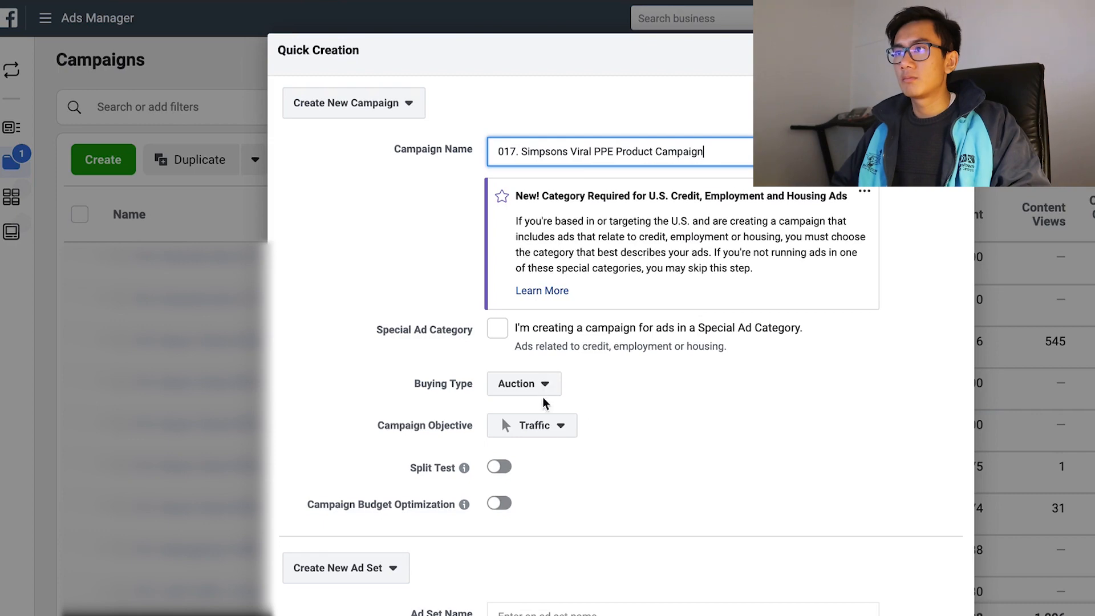
click(546, 431)
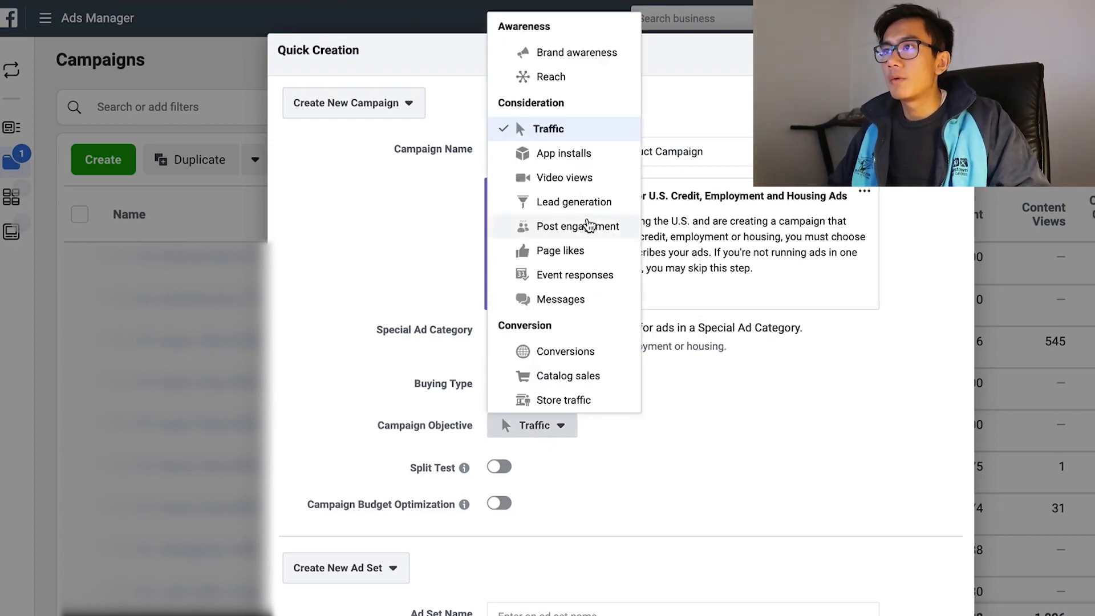
click(580, 229)
Name the new ad set "001." and the new ad "Ad 1"
scroll(724, 454, down, 5)
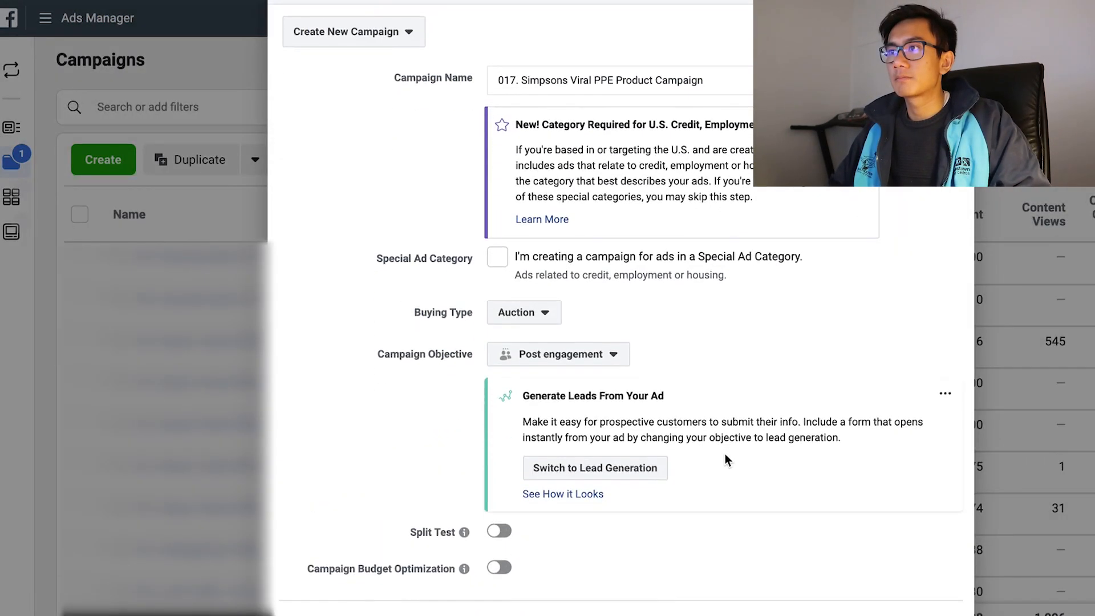
click(600, 437)
text(001.)
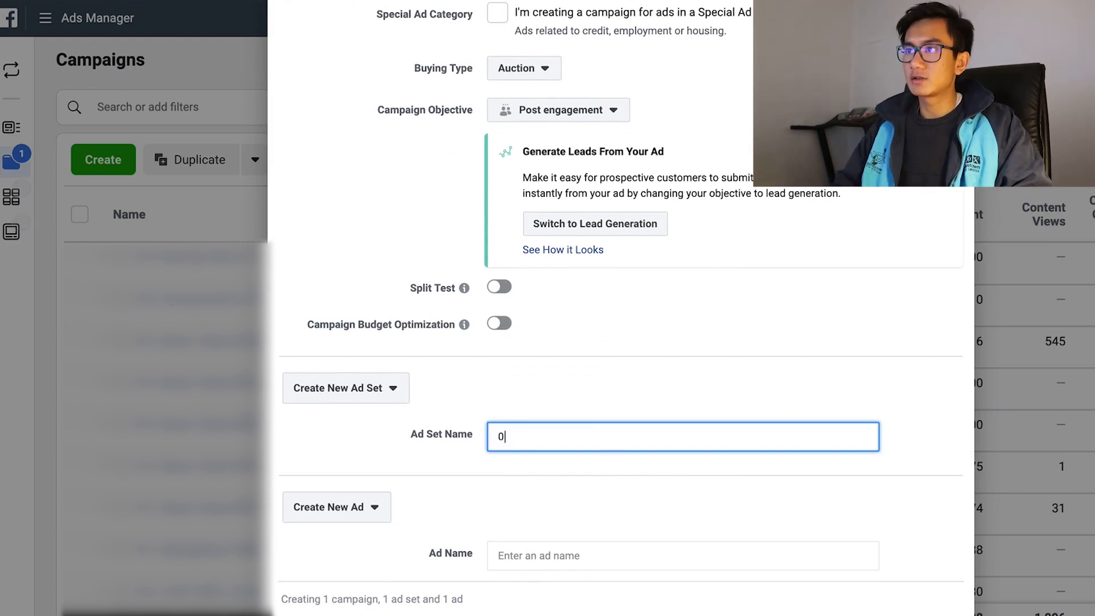
click(565, 557)
text(Ad 1)
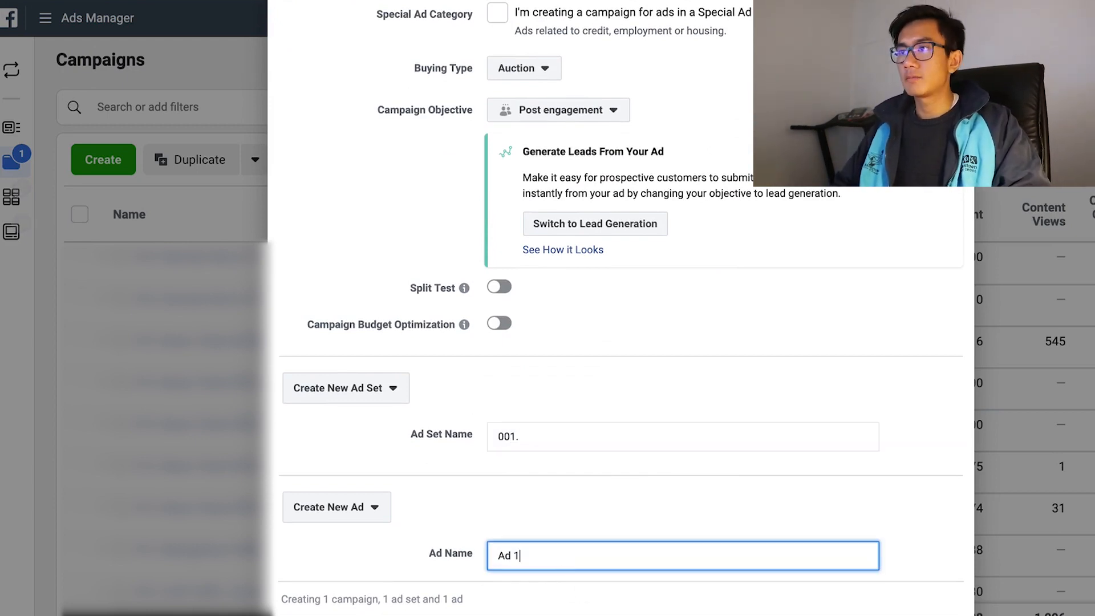
Save the new campaign as a draft and open its ad set "001." for editing
key(Tab)
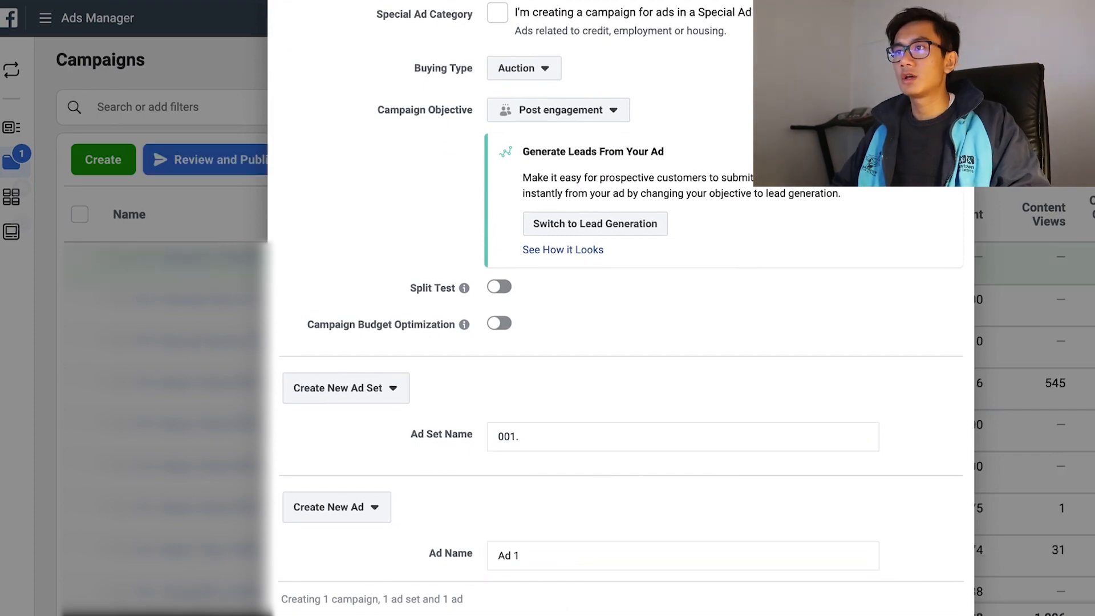
scroll(594, 428, down, 3)
scroll(662, 346, down, 2)
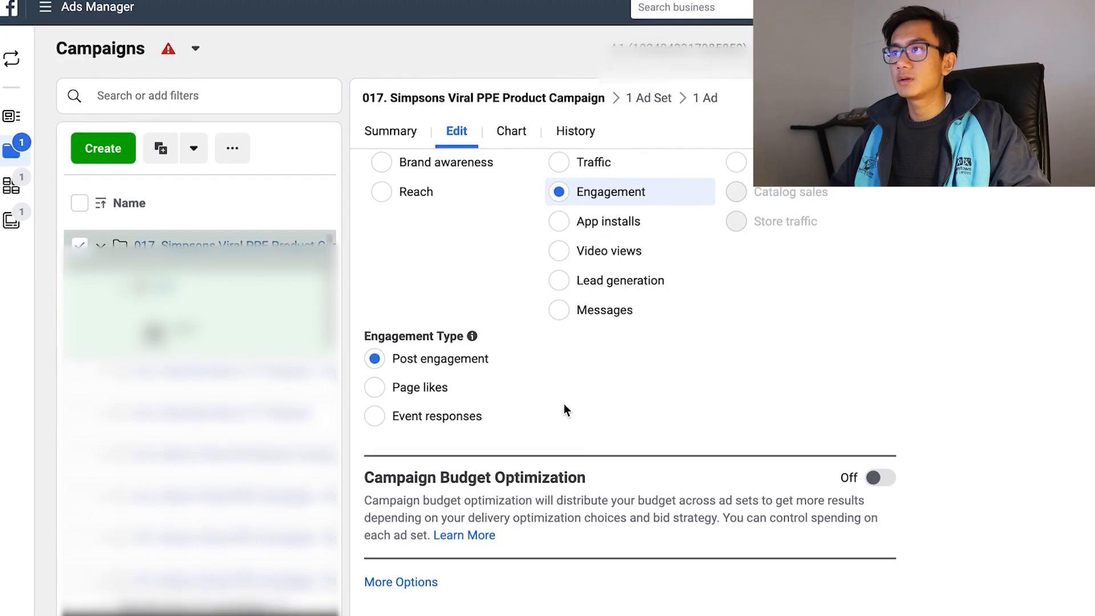
scroll(682, 337, up, 3)
click(647, 117)
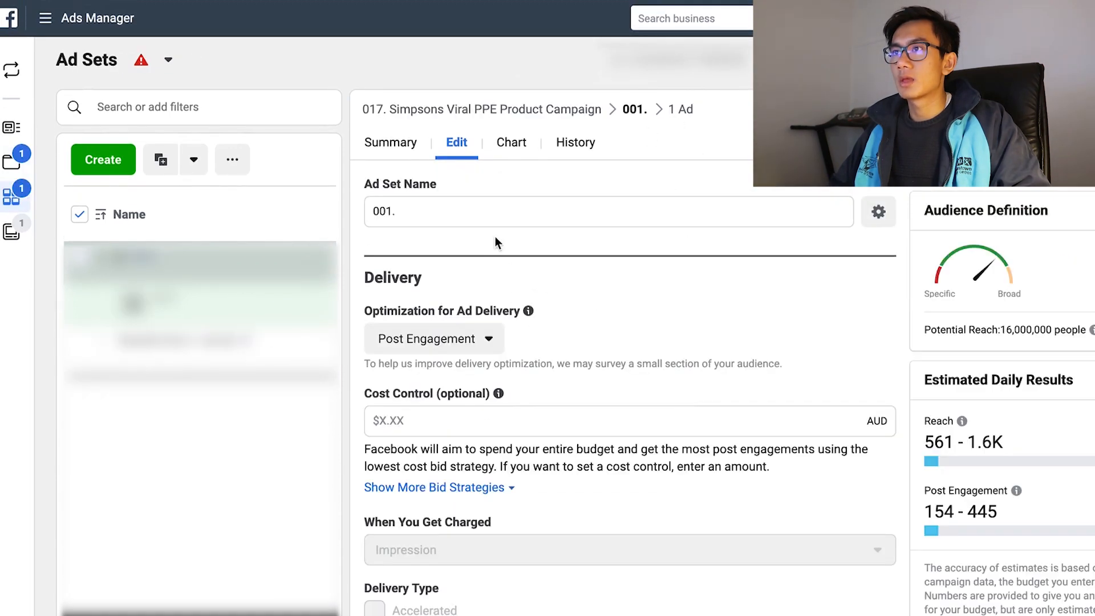
Set the ad set's daily budget to 5 AUD
scroll(617, 330, down, 7)
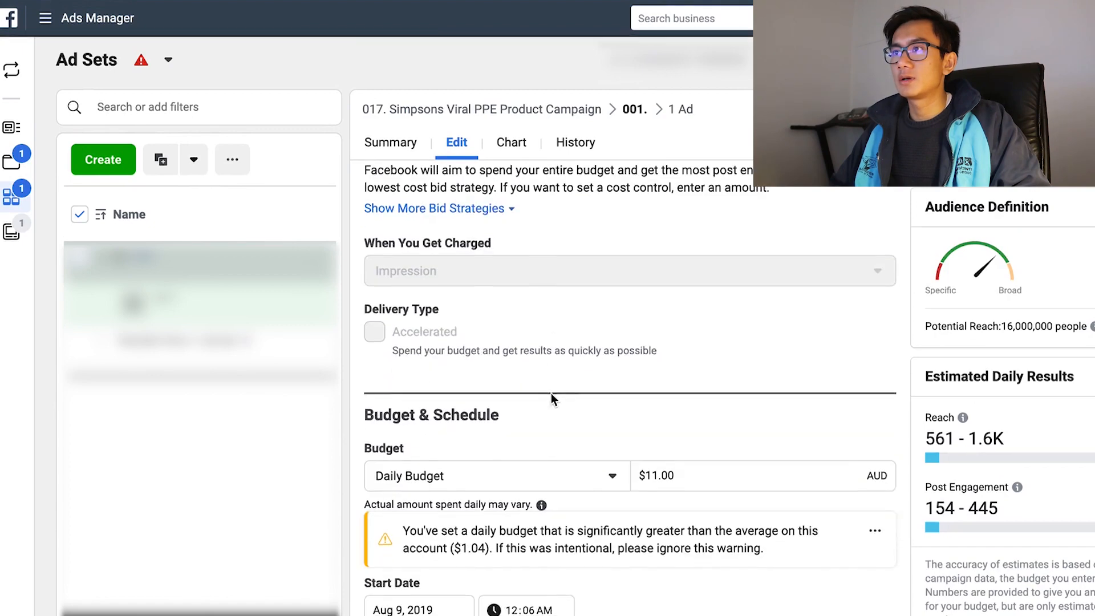
triple_click(676, 270)
text(5)
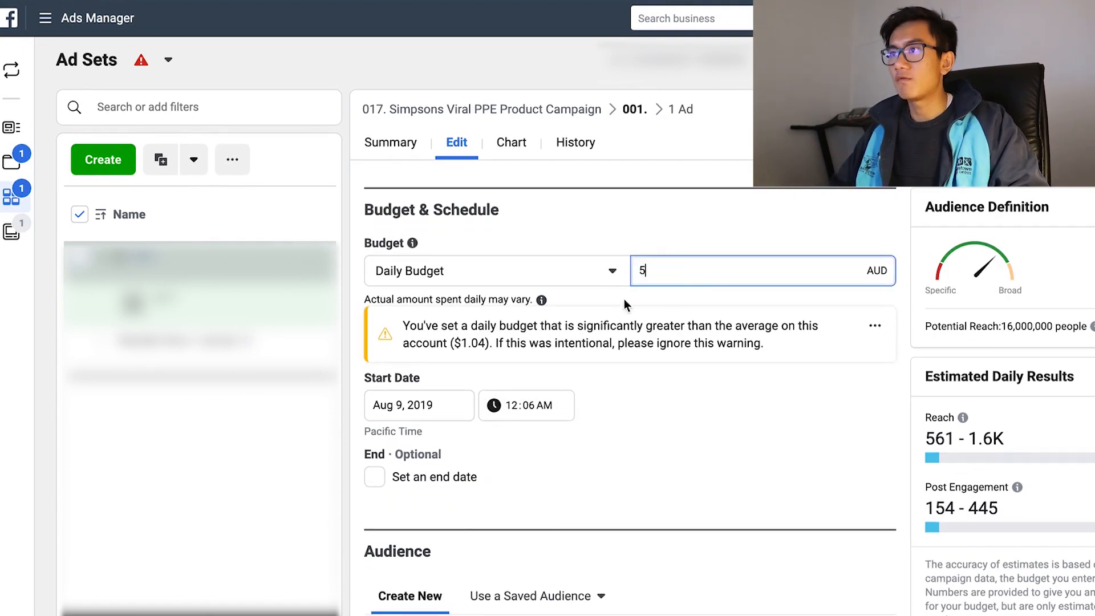
click(649, 385)
Target the saved location list "Top 5 Countries", leaving out US Virgin Islands and United States Minor Outlying Islands
scroll(655, 406, down, 6)
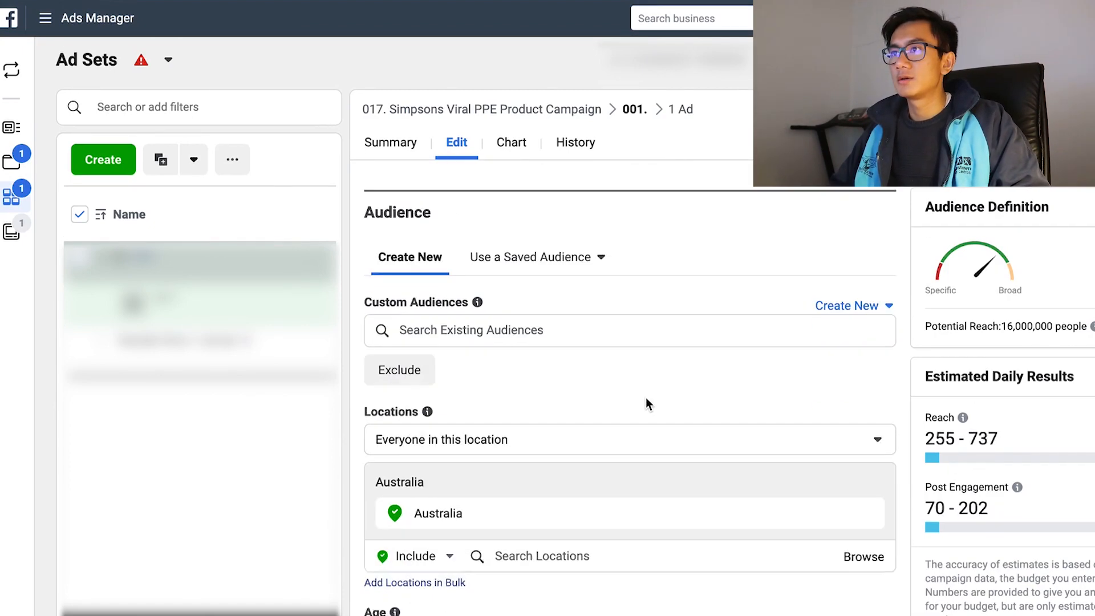
scroll(579, 371, down, 2)
click(601, 424)
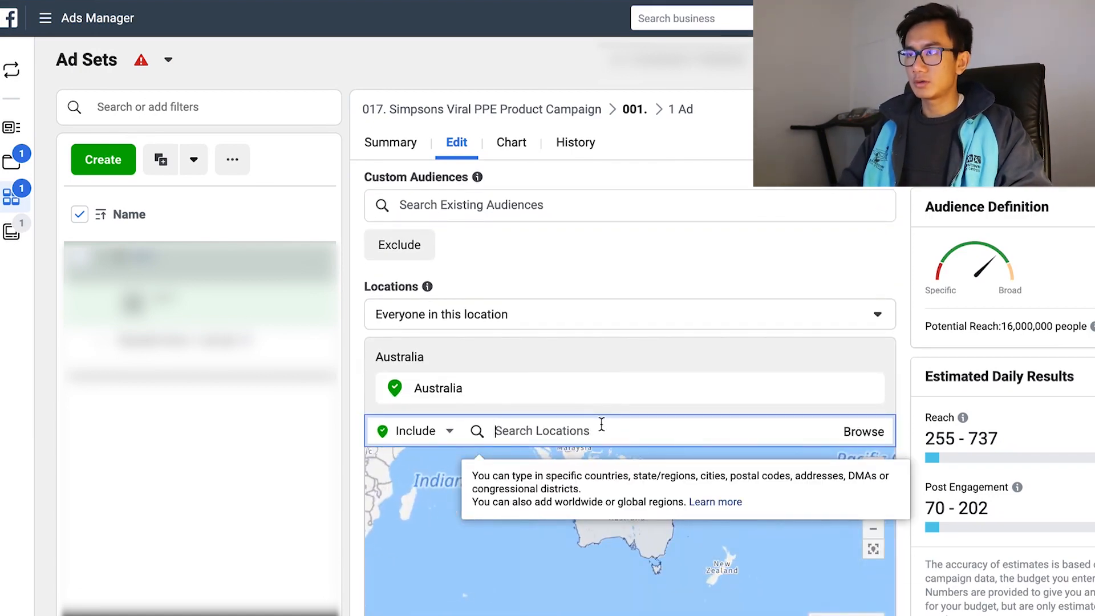
click(851, 433)
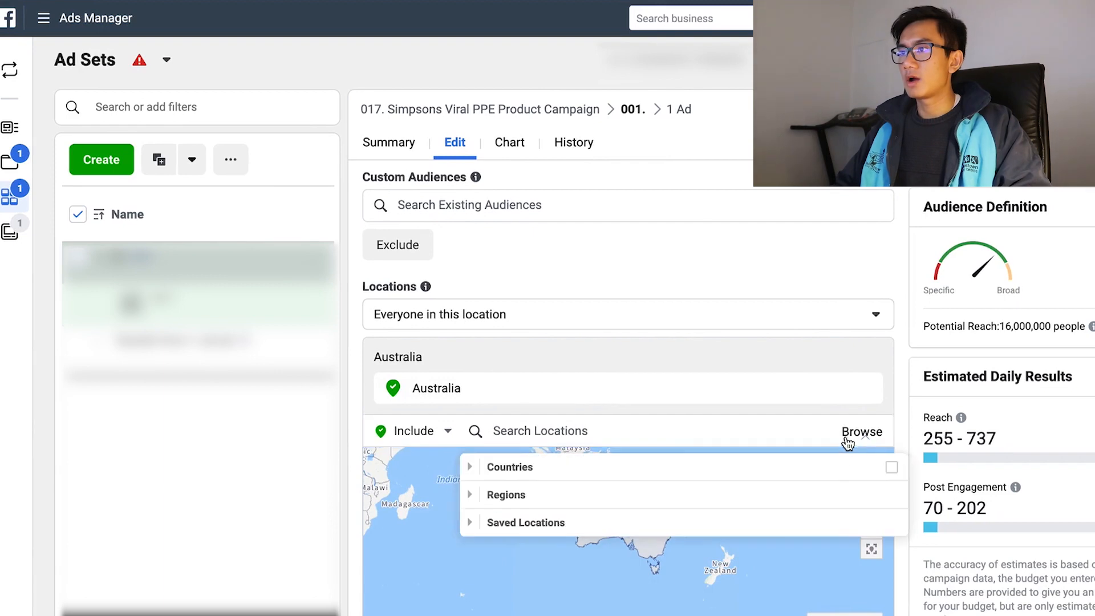
click(497, 530)
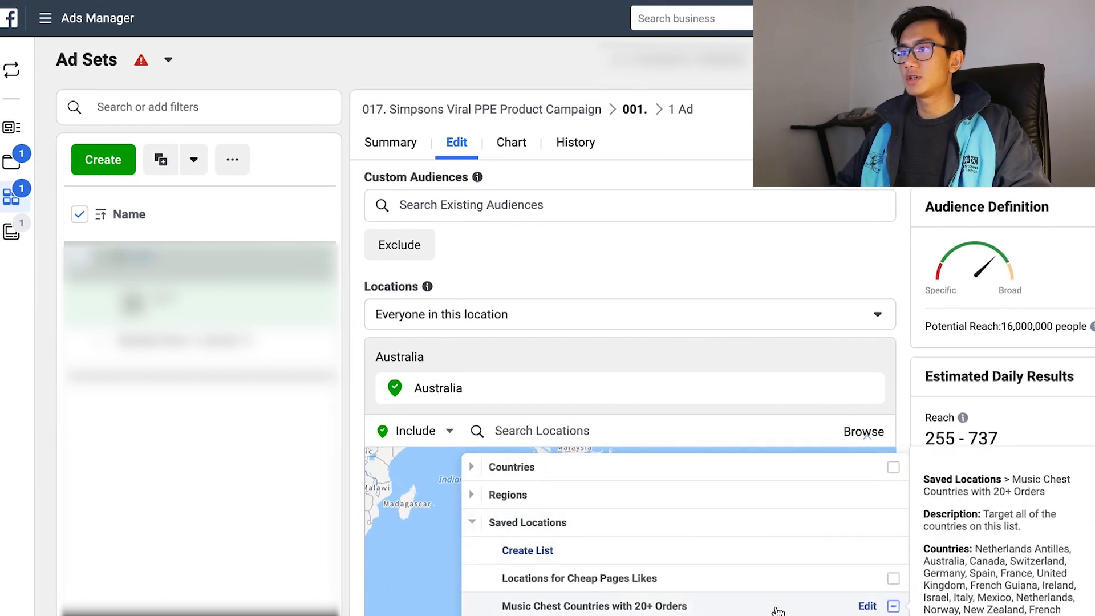
scroll(785, 609, down, 1)
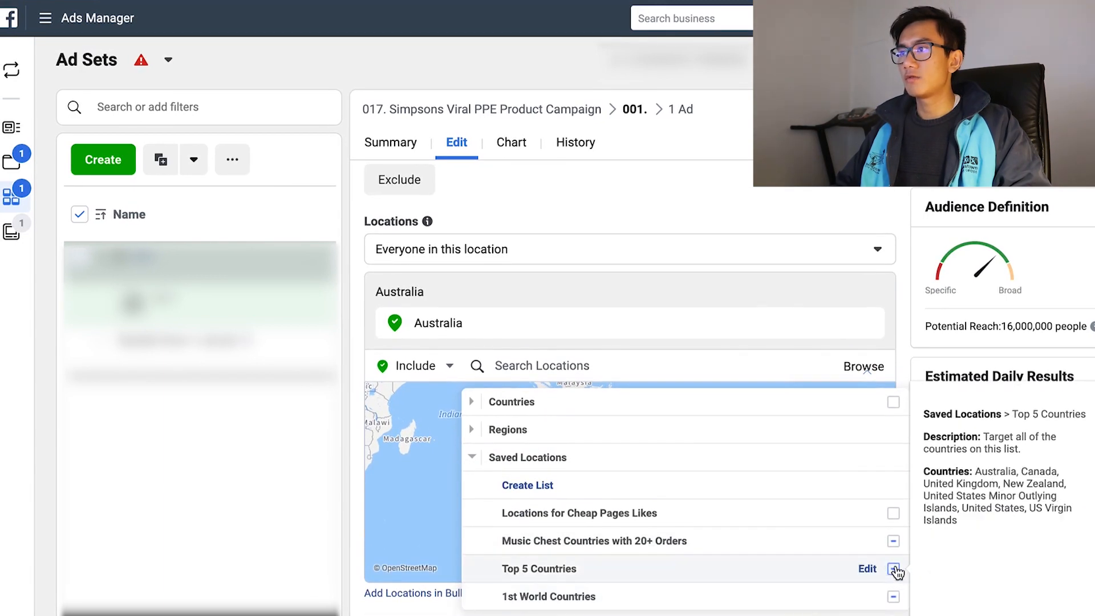
click(893, 569)
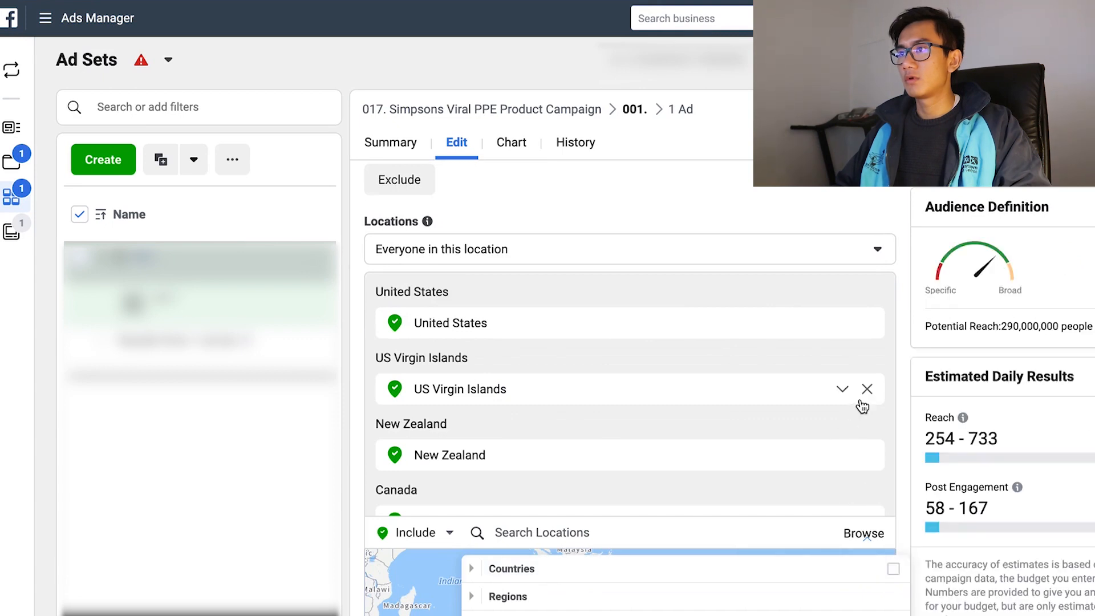
scroll(846, 412, down, 2)
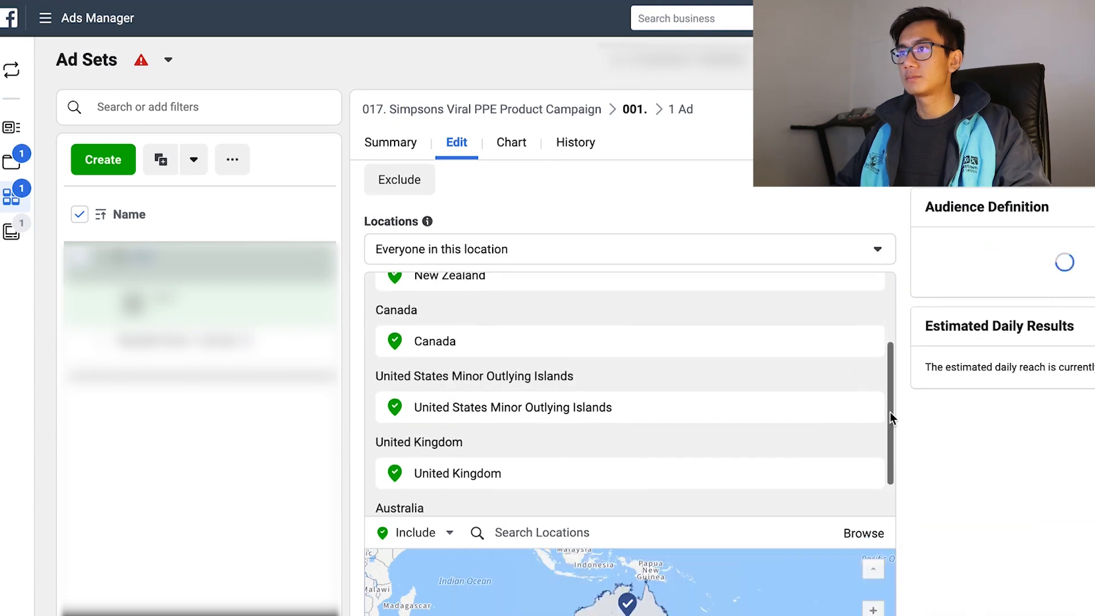
click(867, 408)
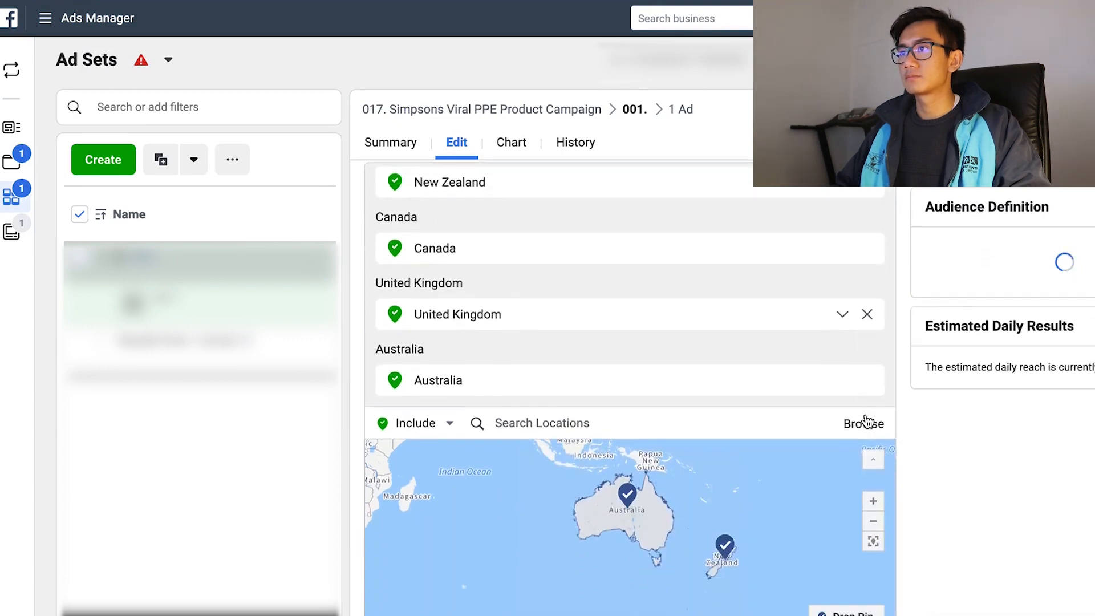
Add the interest "The Simpsons" to the ad set's detailed targeting
scroll(868, 420, down, 10)
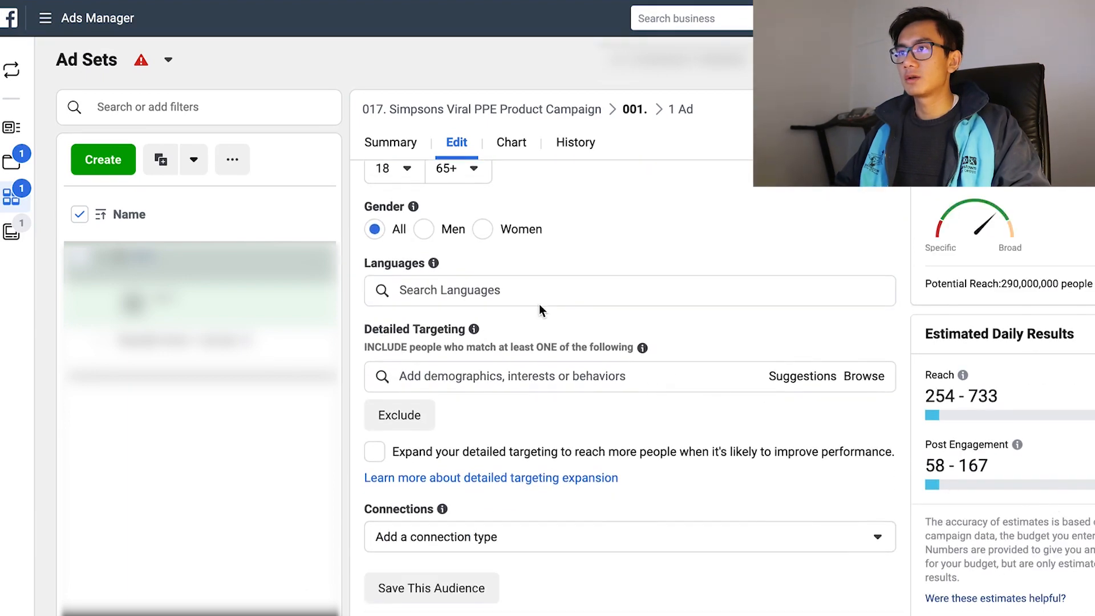
click(523, 381)
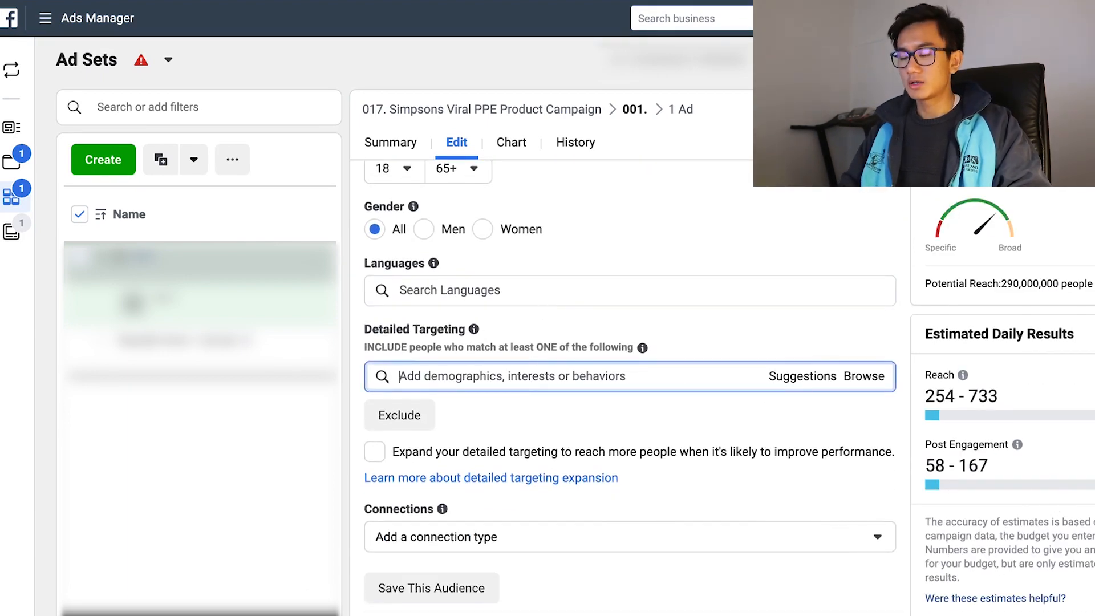
text(simpsons)
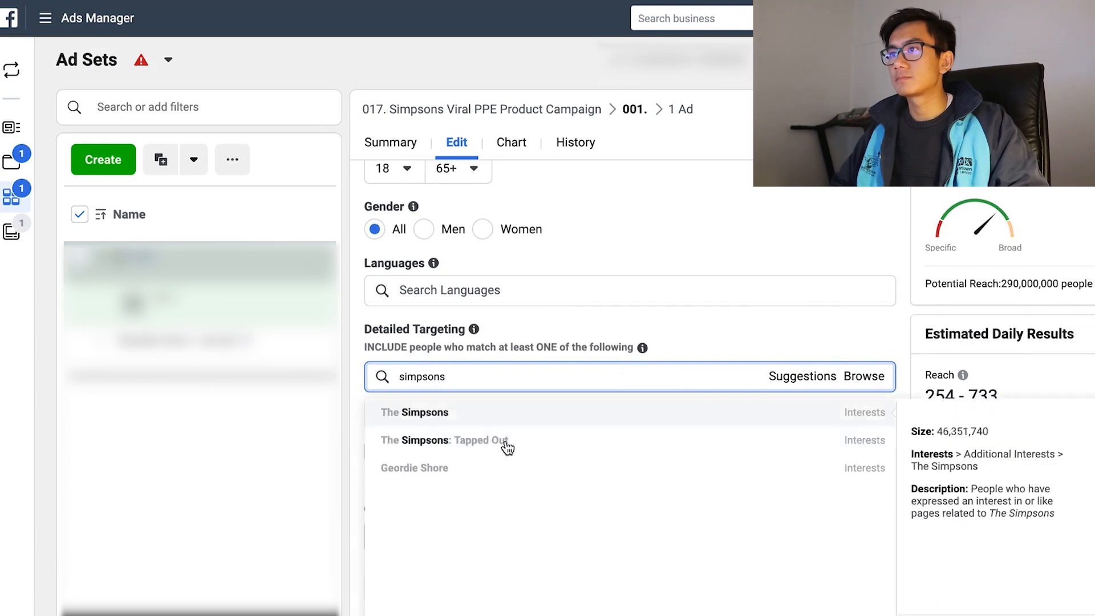
click(489, 427)
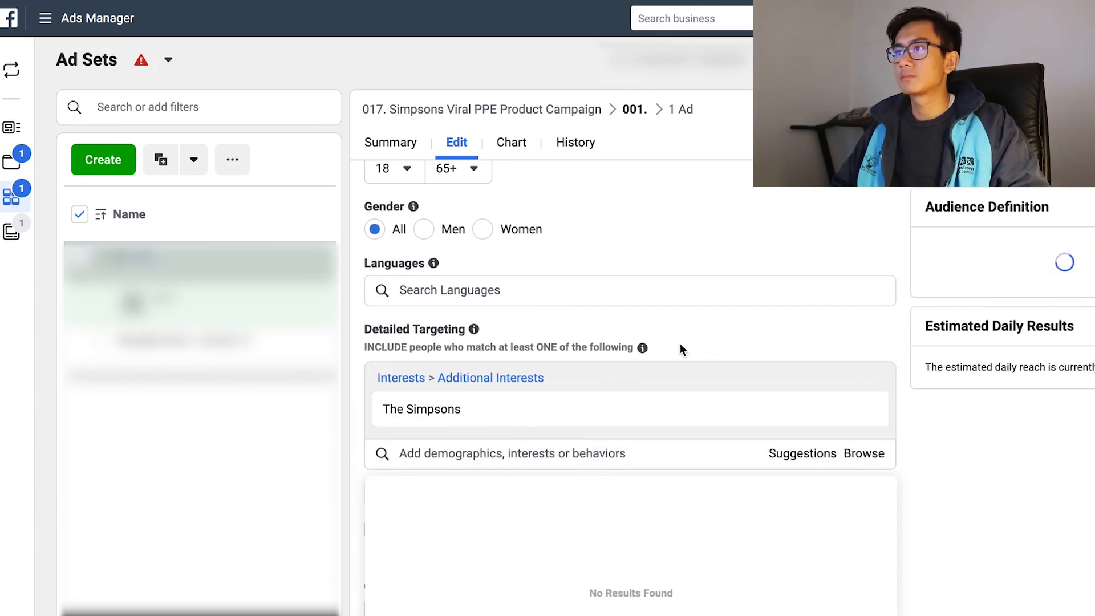
Switch the ad set from automatic placements to manually edited placements
scroll(771, 368, down, 3)
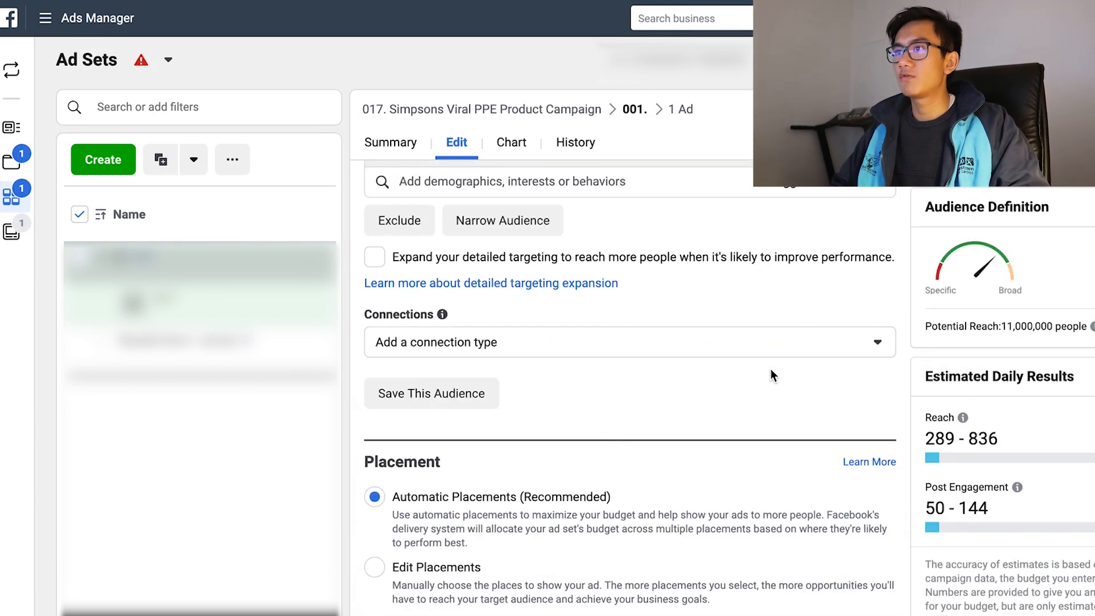
click(392, 566)
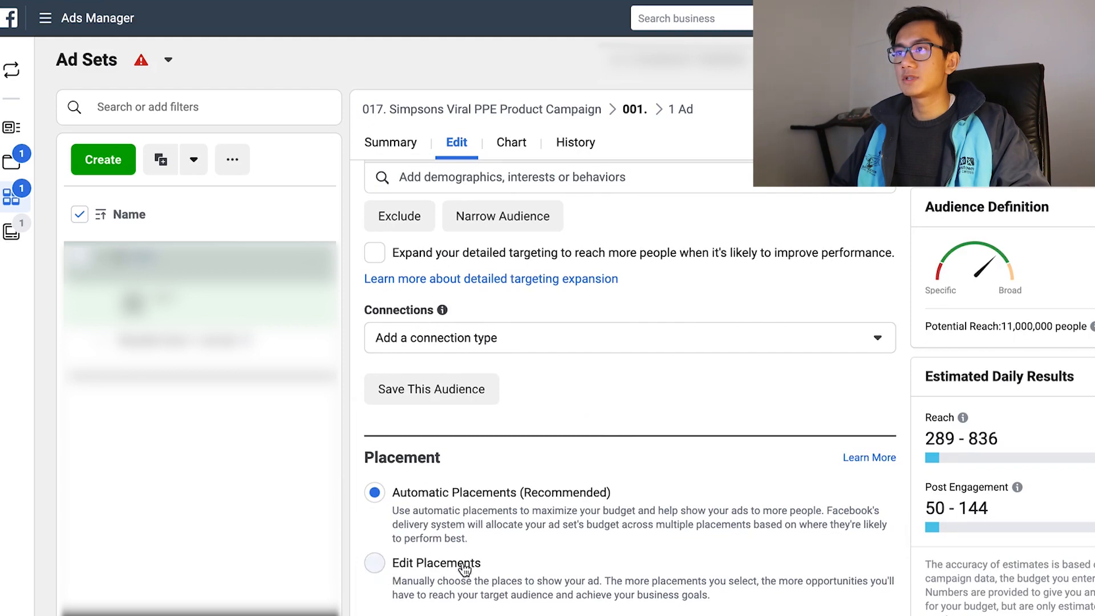
scroll(576, 549, down, 8)
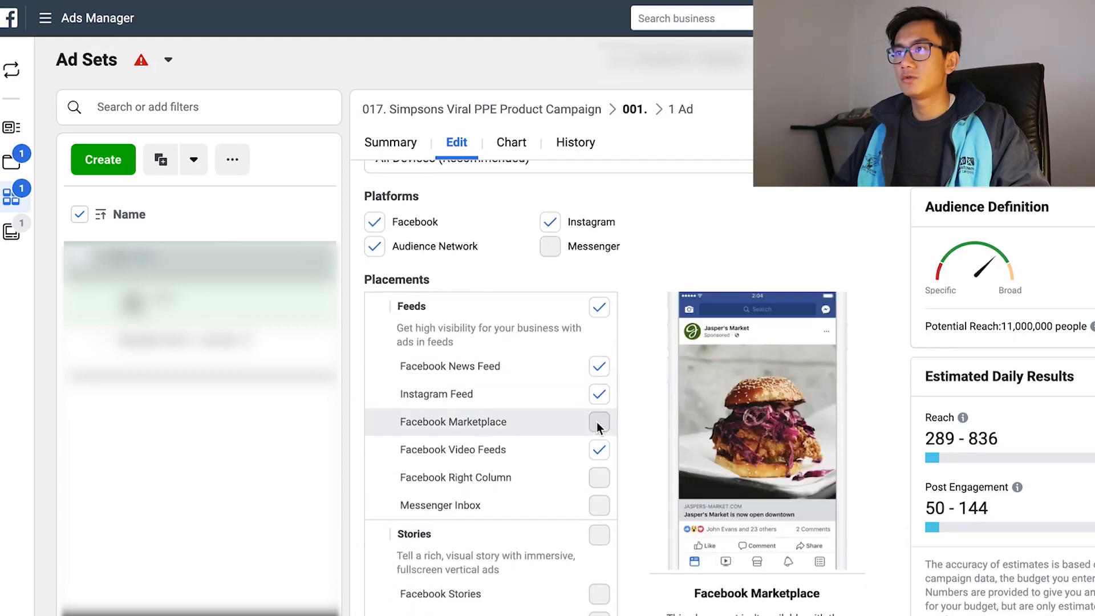
Keep only the Facebook News Feed placement by deselecting Instagram Feed, Facebook Video Feeds, In-Stream, In-Article and Audience Network In-Stream Videos
click(600, 397)
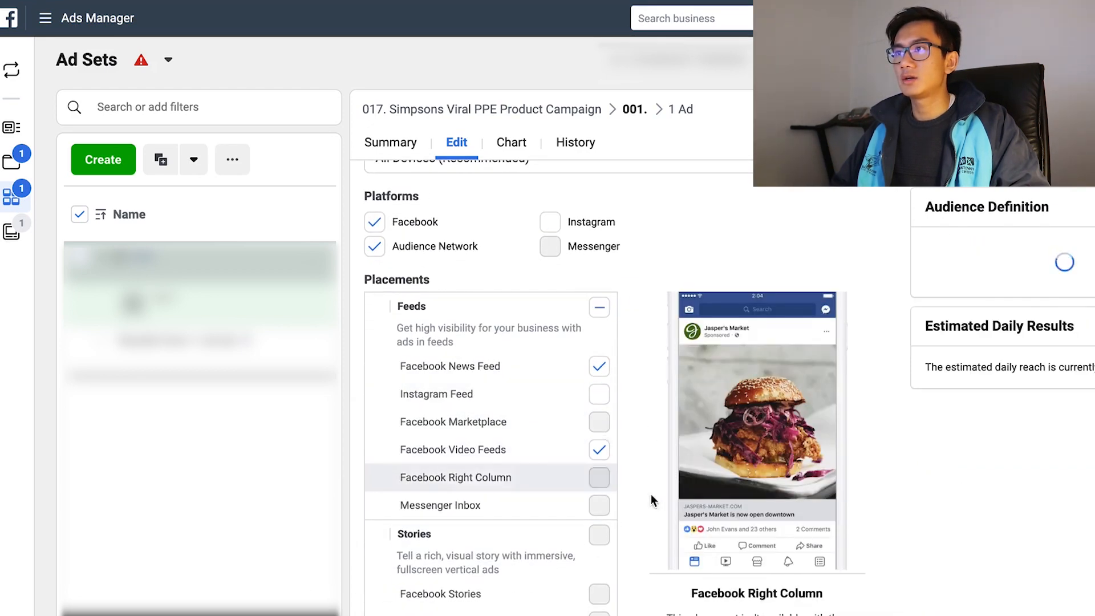
scroll(662, 506, down, 1)
click(603, 427)
scroll(671, 512, down, 5)
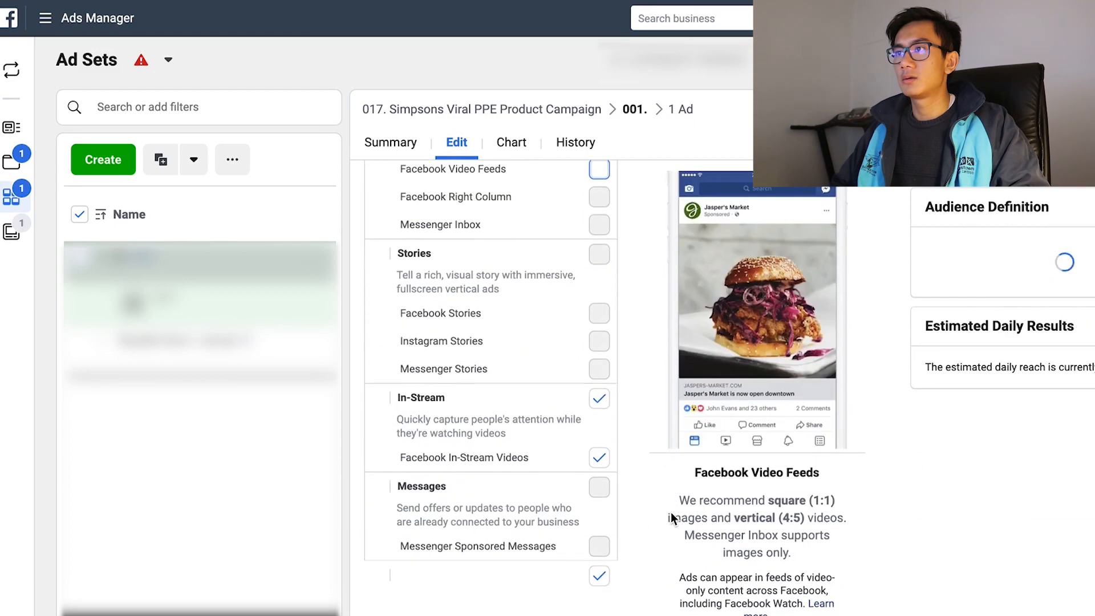
click(600, 430)
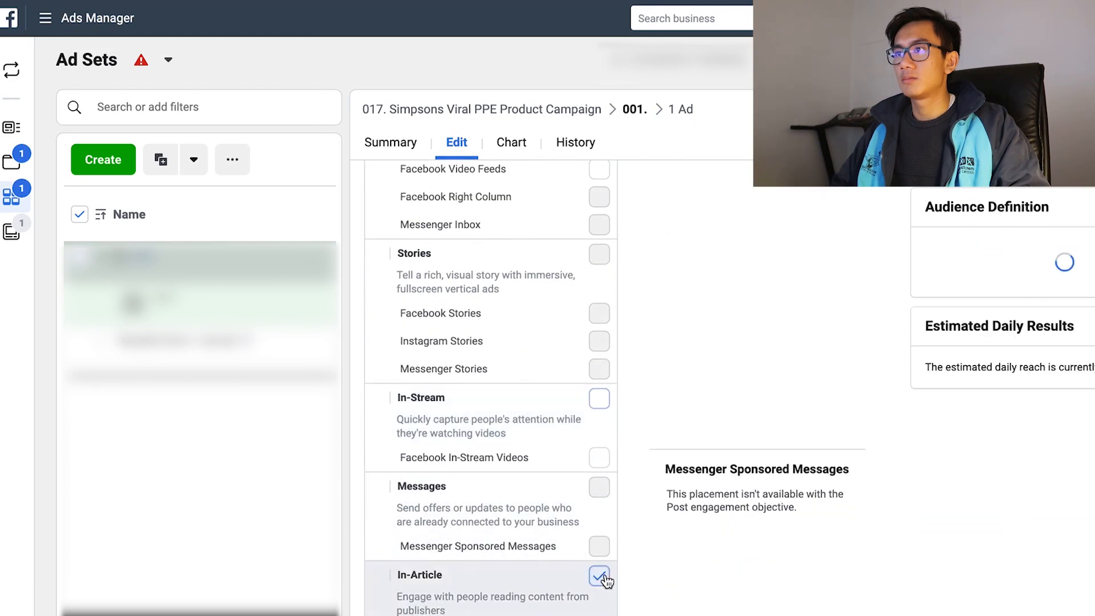
click(599, 575)
scroll(634, 565, down, 3)
scroll(624, 579, down, 3)
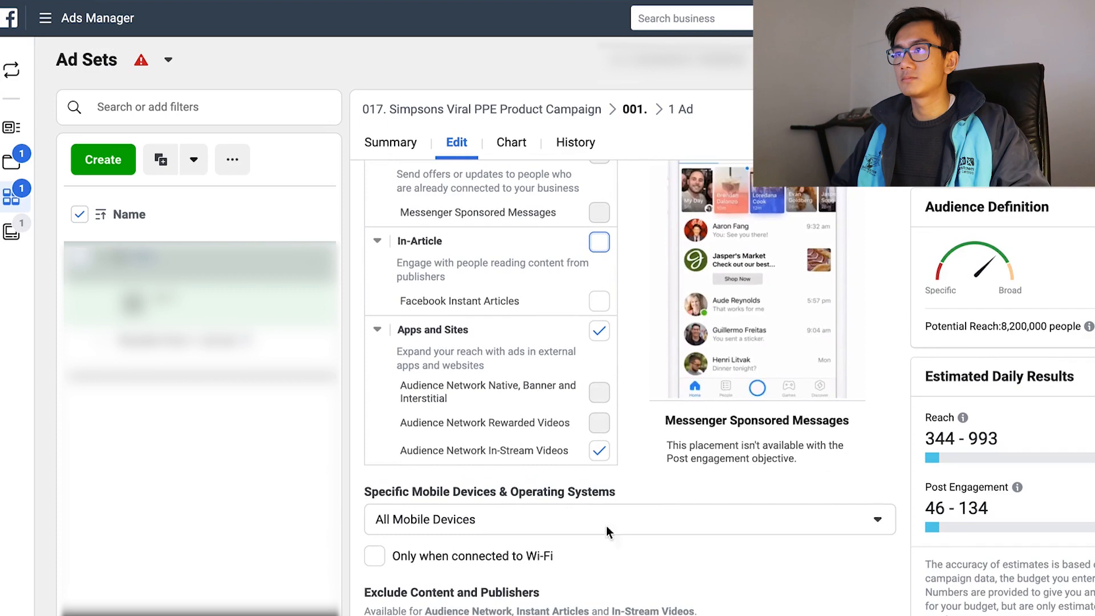
click(599, 451)
scroll(657, 405, up, 5)
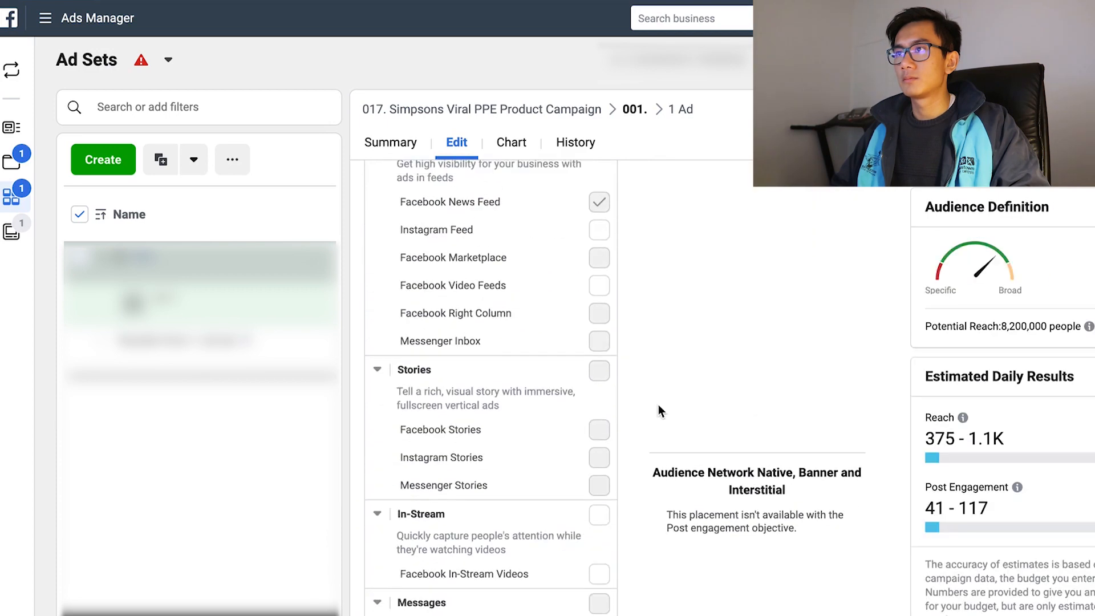
scroll(659, 410, up, 3)
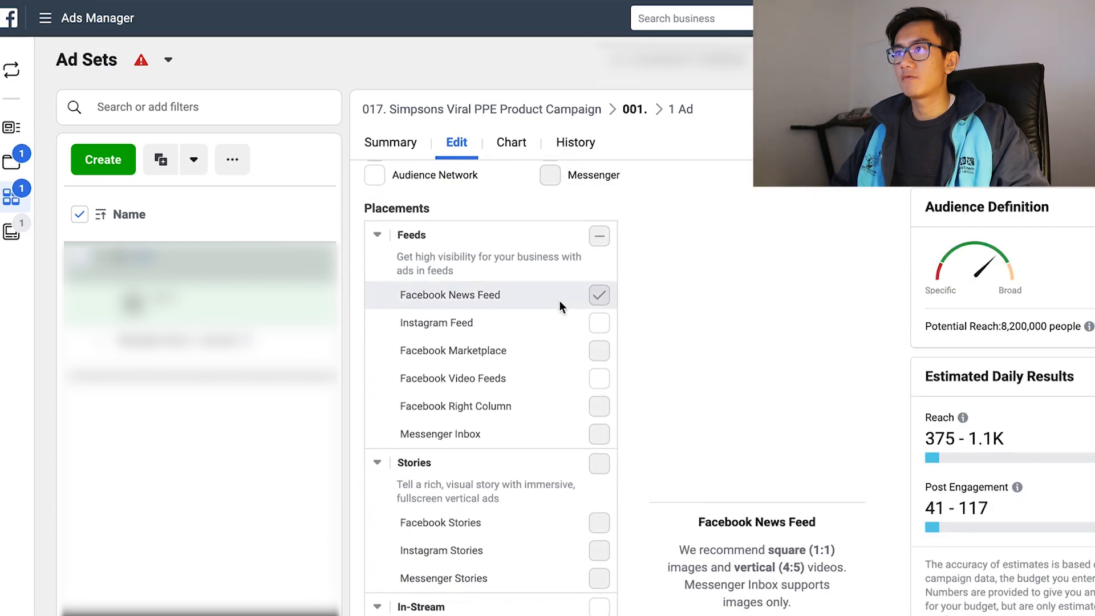
scroll(710, 454, down, 9)
scroll(707, 467, down, 5)
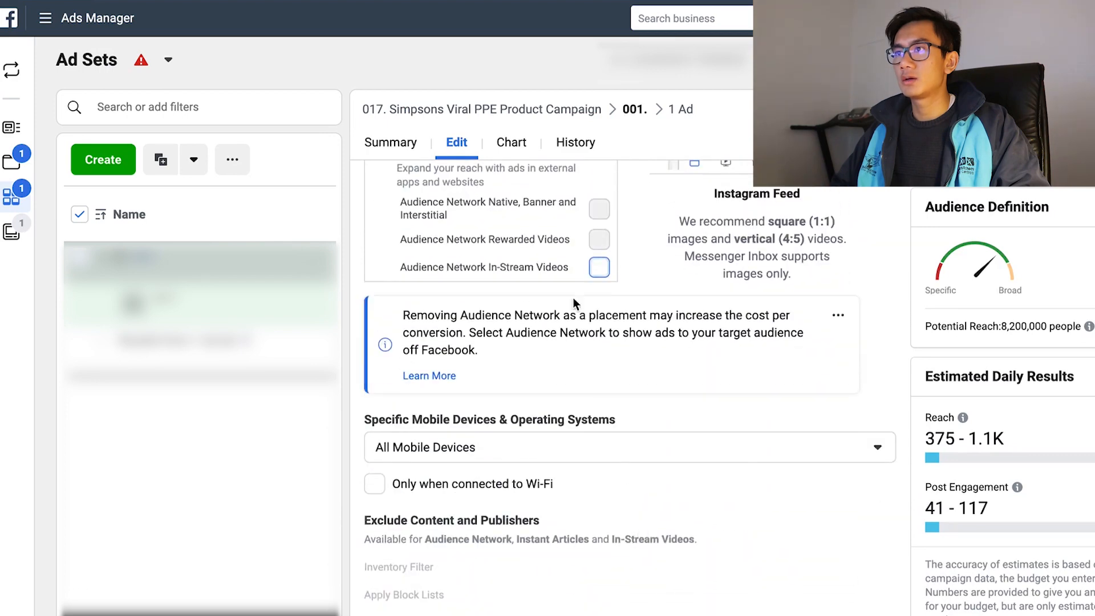
Restrict the ad set's devices to Mobile by excluding Desktop
scroll(632, 350, up, 10)
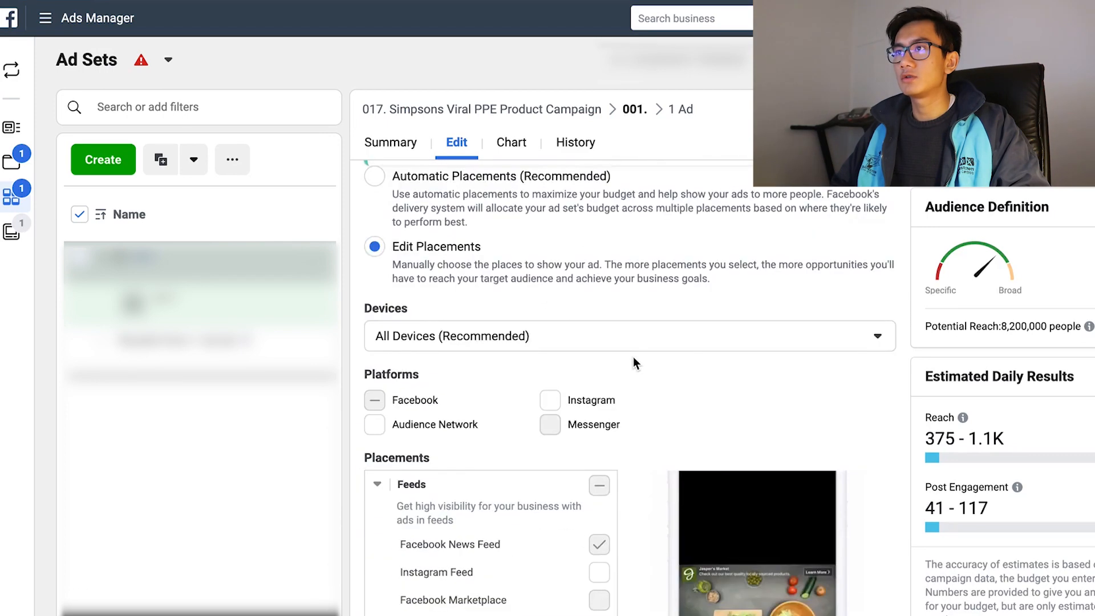
click(576, 456)
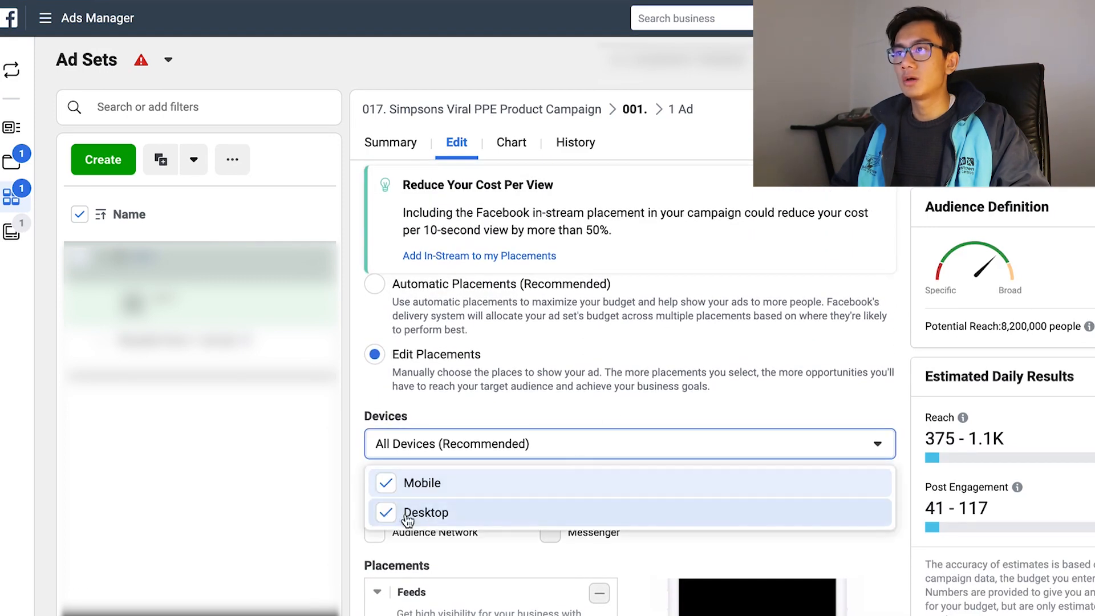
click(386, 514)
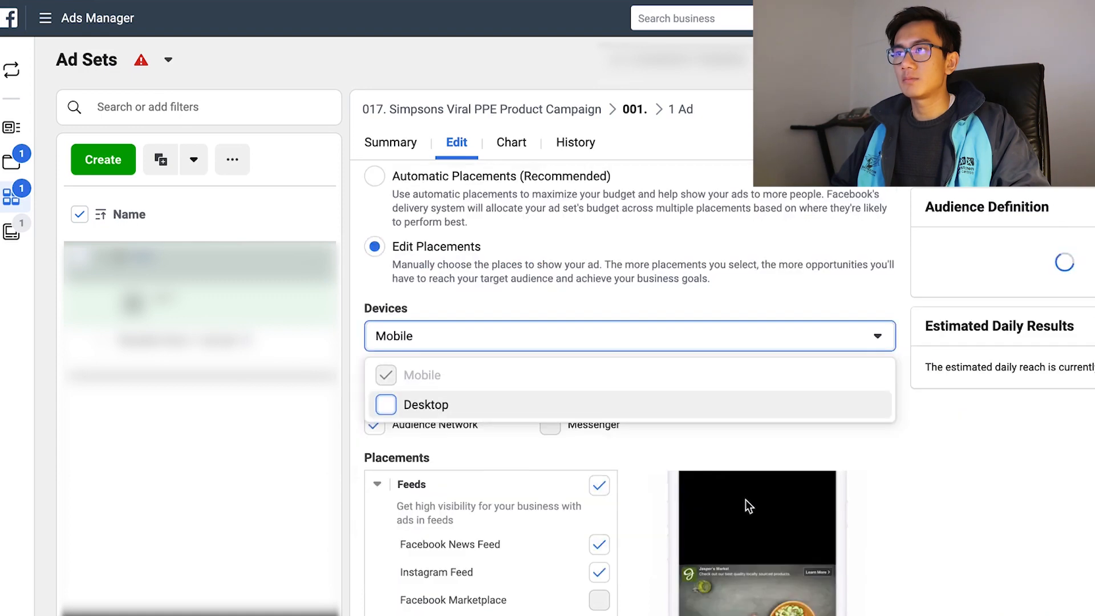
click(735, 455)
Rename the ad set as "001. The Simpsons - Mobile - FB Feed"
scroll(679, 370, down, 10)
scroll(548, 228, up, 10)
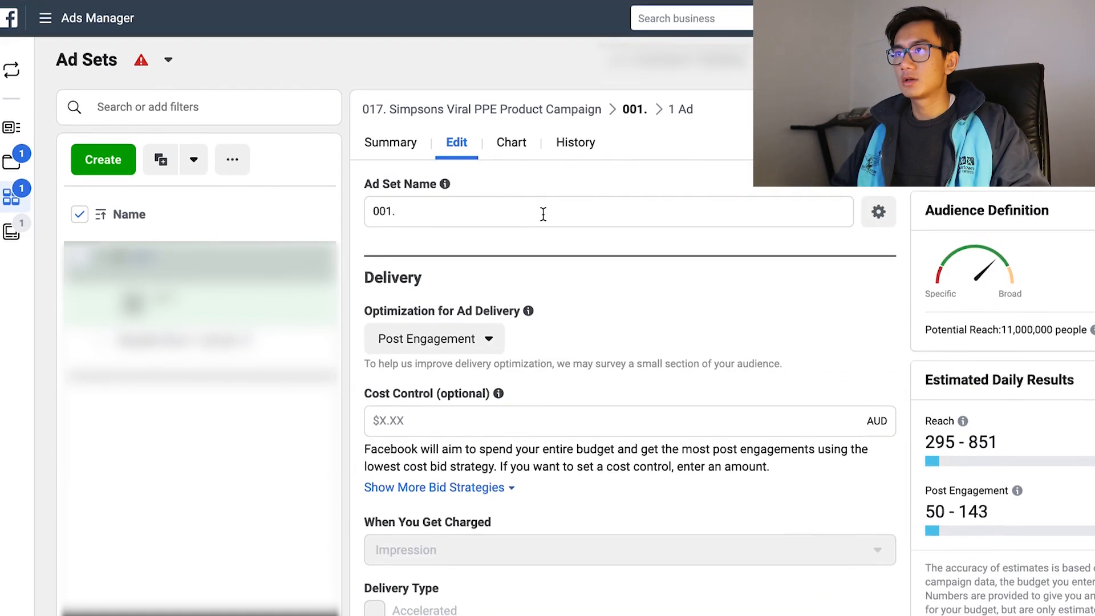
click(542, 212)
text(Simpsons - Mobile - FB Feed)
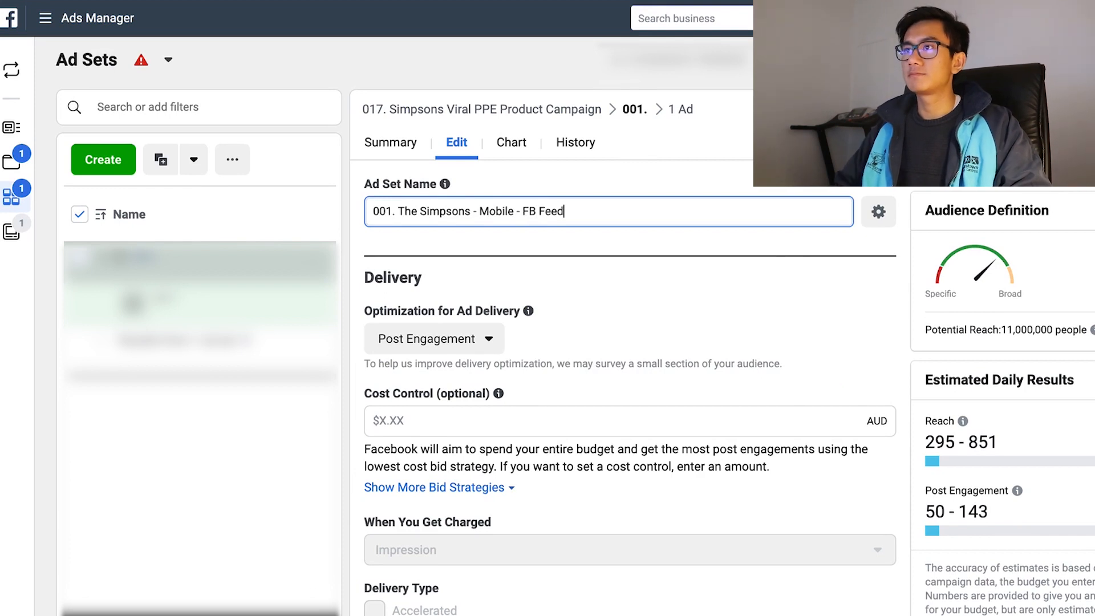
click(684, 116)
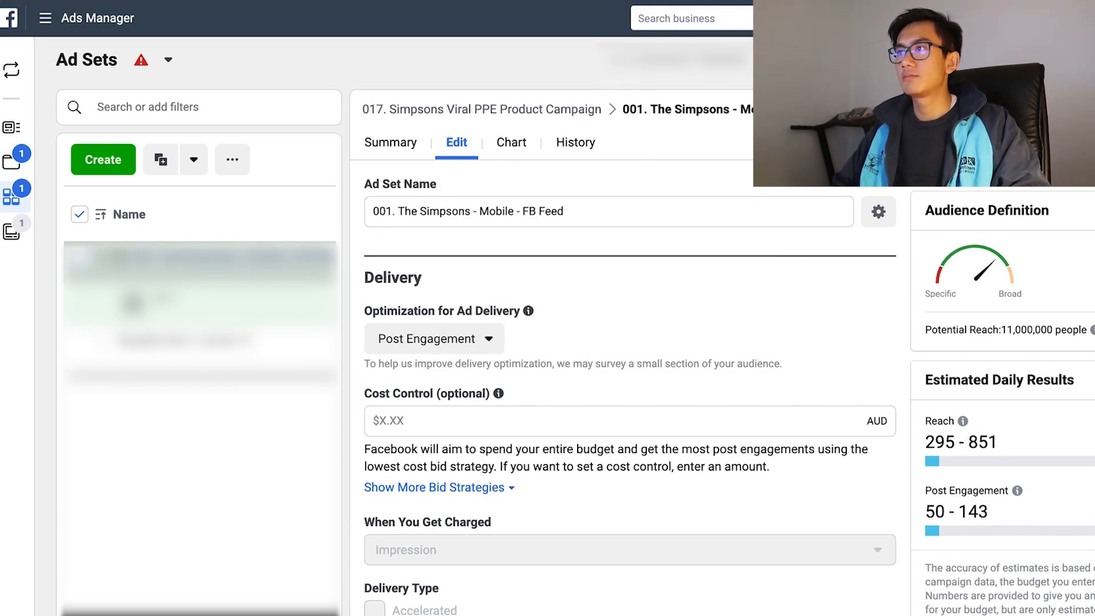
Open the ad inside the Simpsons ad set and set its Facebook Page identity to Music Chests
click(861, 109)
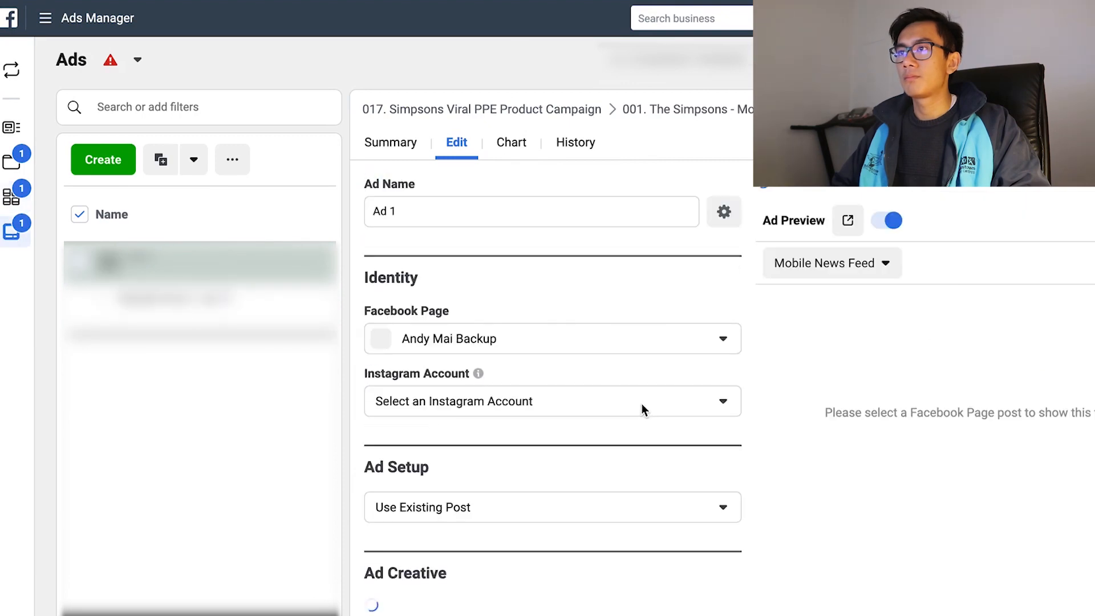
scroll(643, 406, down, 1)
scroll(642, 405, down, 3)
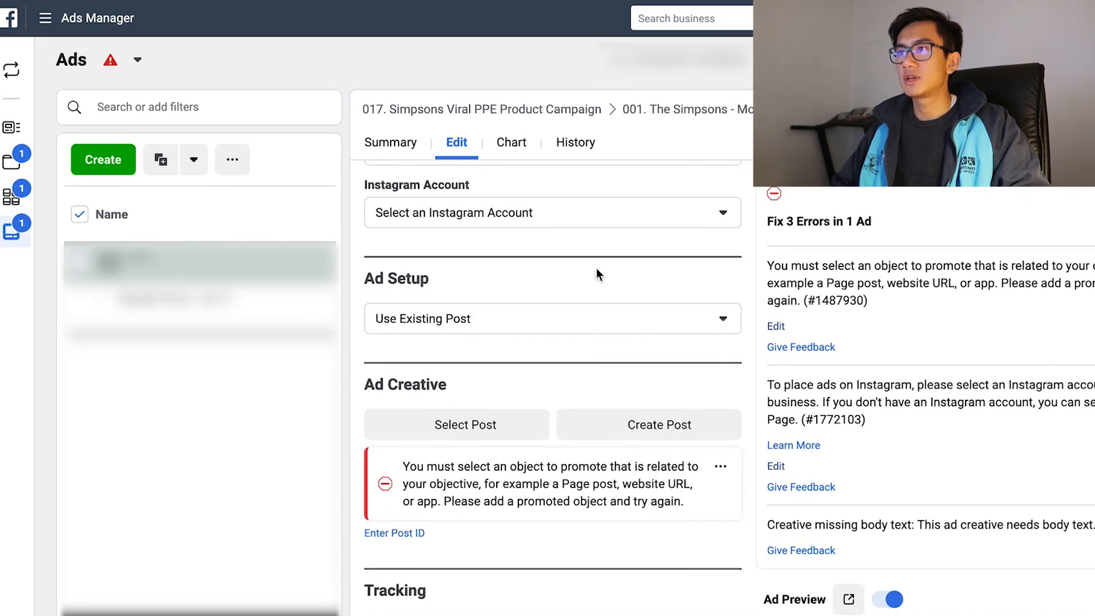
scroll(597, 271, up, 3)
click(549, 308)
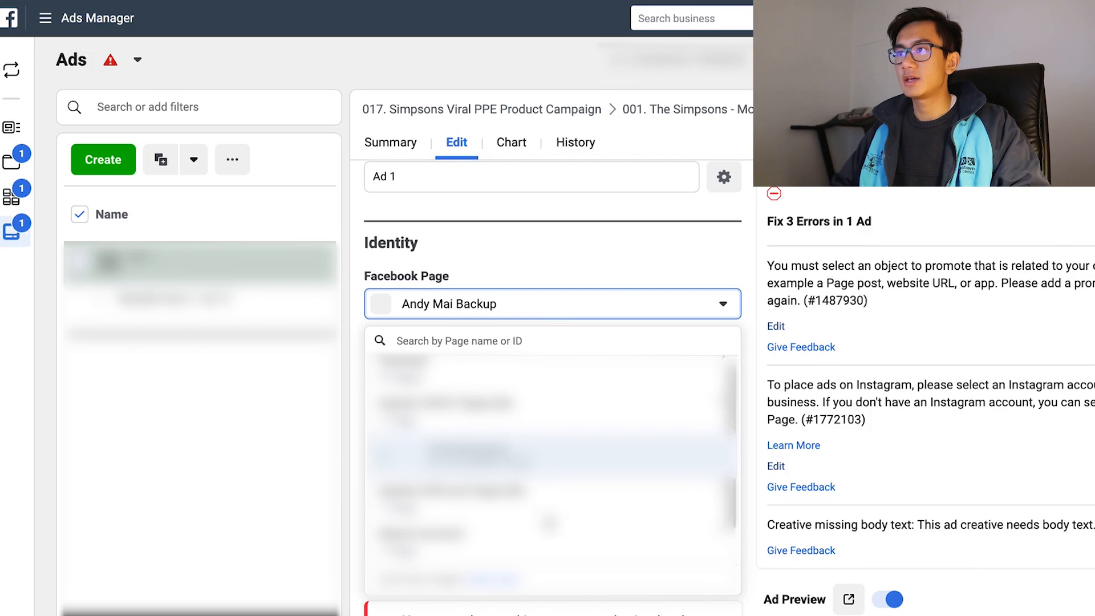
click(449, 542)
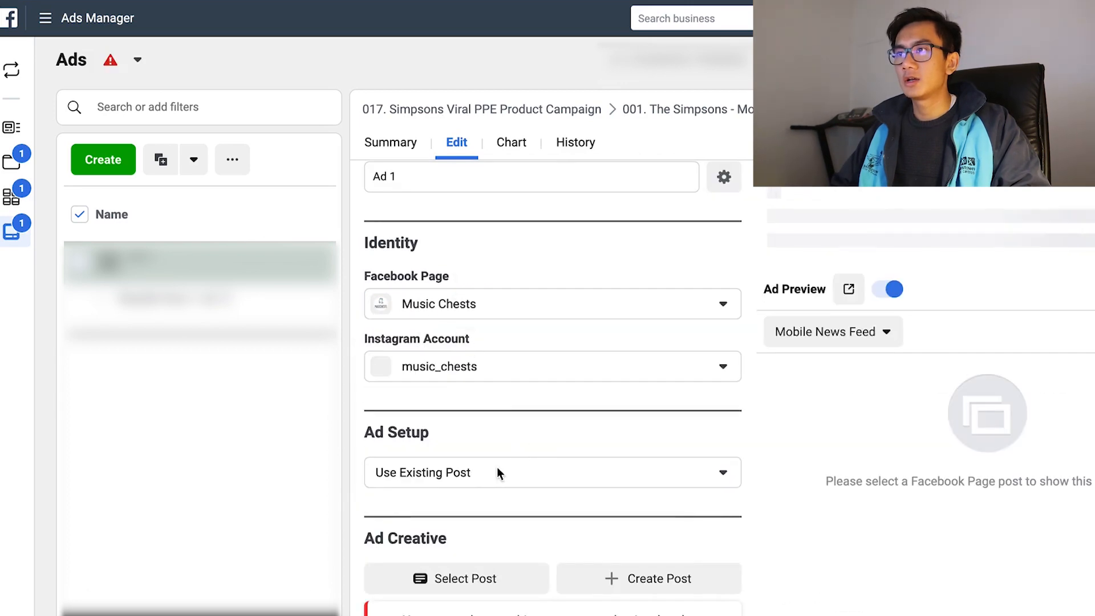
Keep the ad setup on Use Existing Post and choose the Homer Simpson body transformation post as the ad creative
click(488, 480)
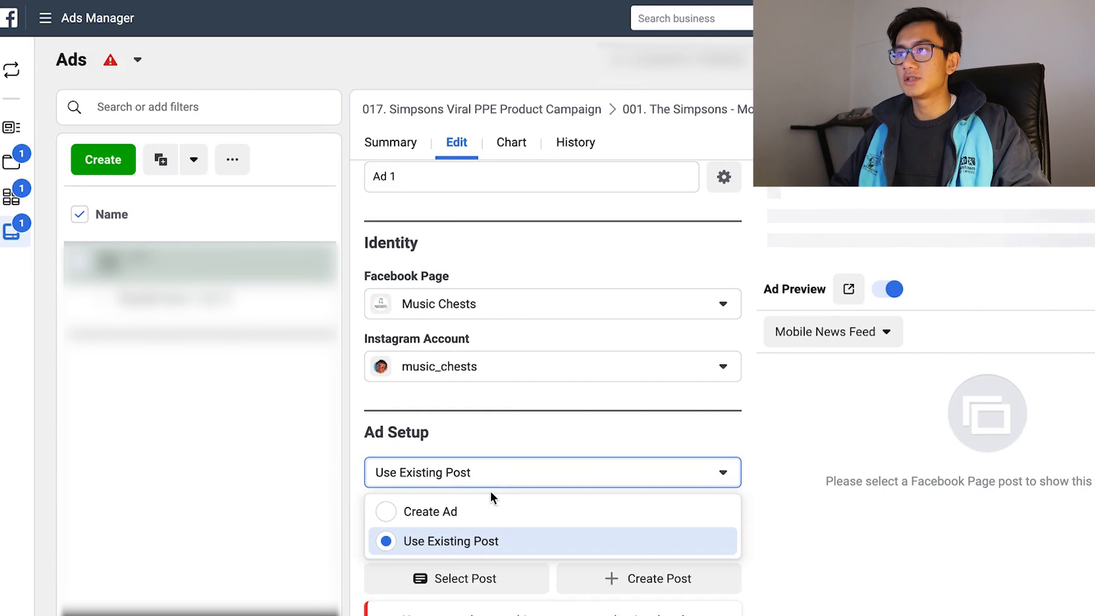
click(572, 349)
scroll(572, 349, down, 5)
click(489, 322)
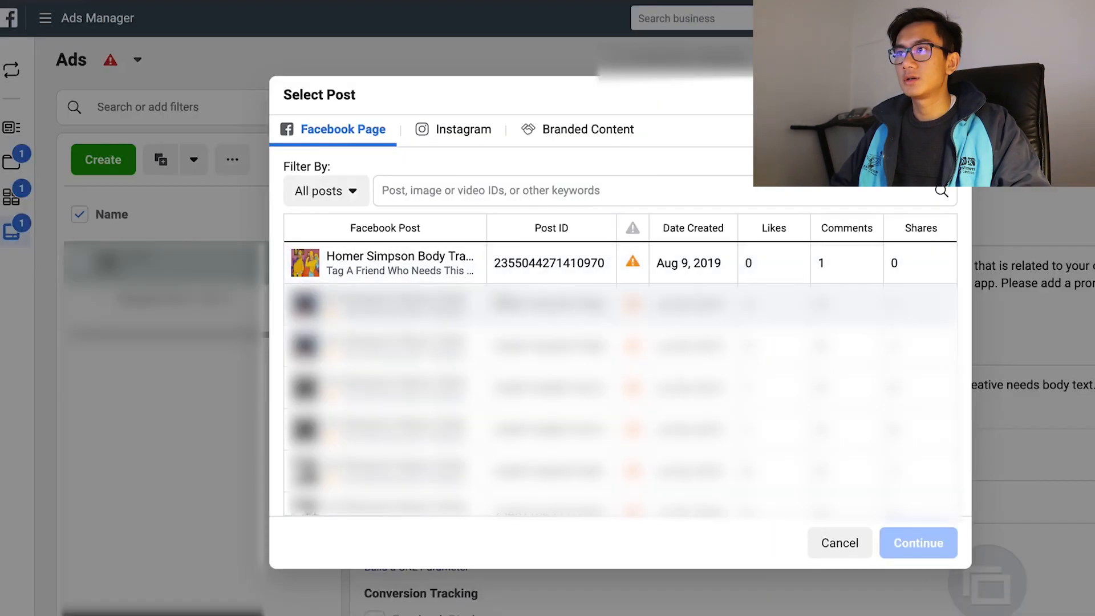
click(501, 275)
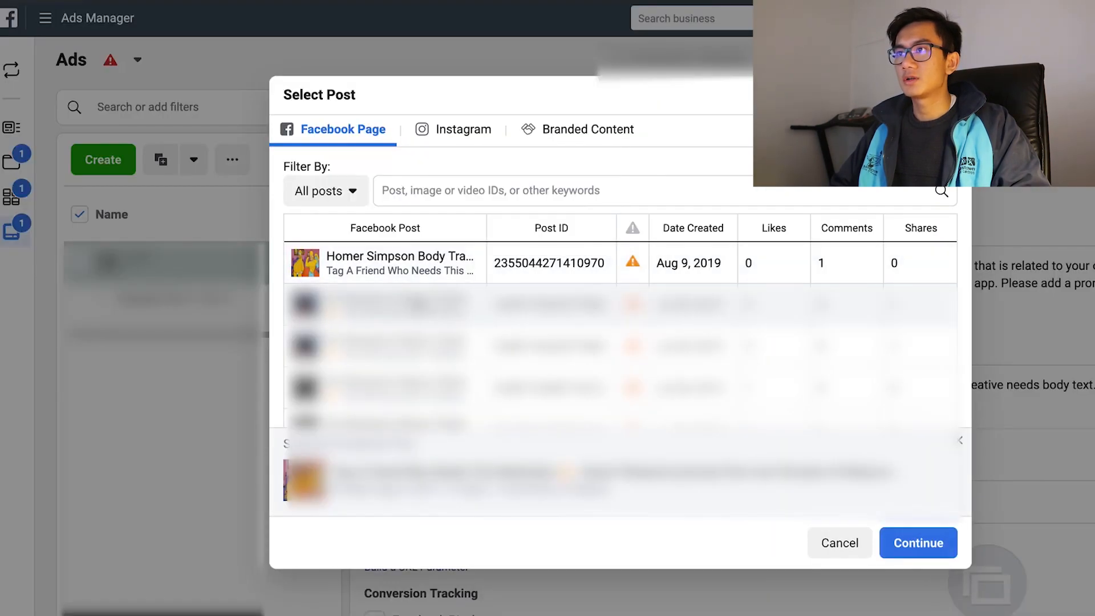
click(938, 552)
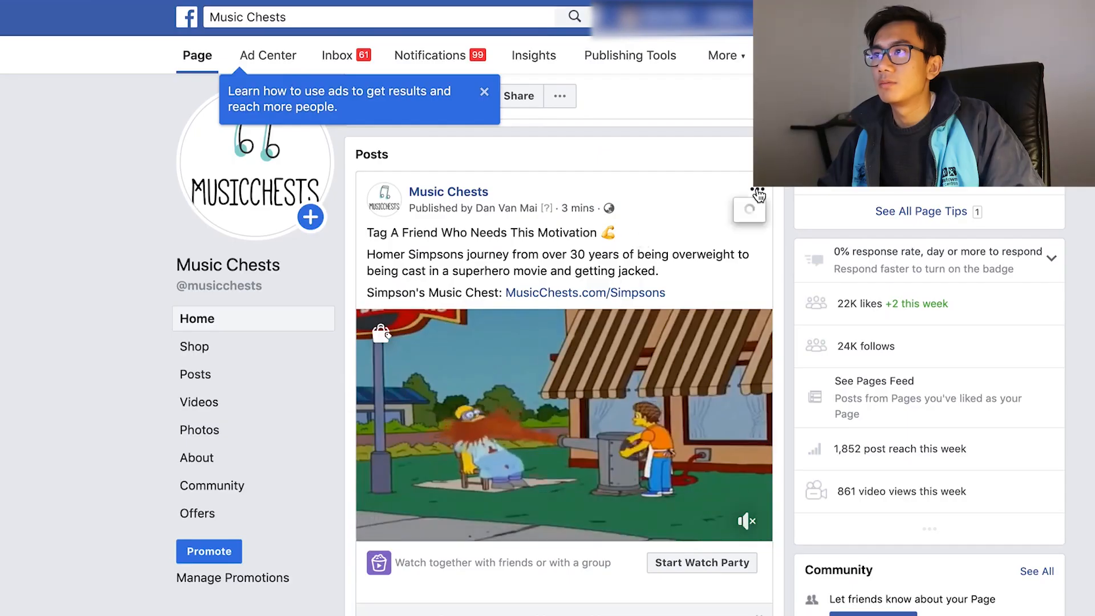
Edit the Homer Simpson video post on the Music Chests page and delete the description sentence about Homer's journey to getting jacked
click(677, 234)
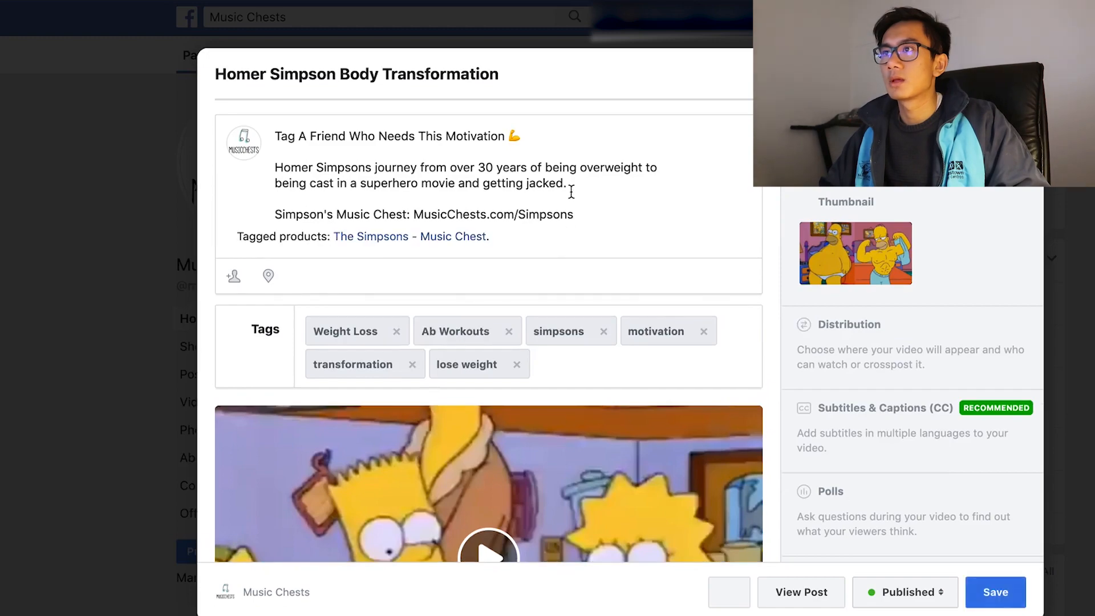
drag(571, 192, 290, 171)
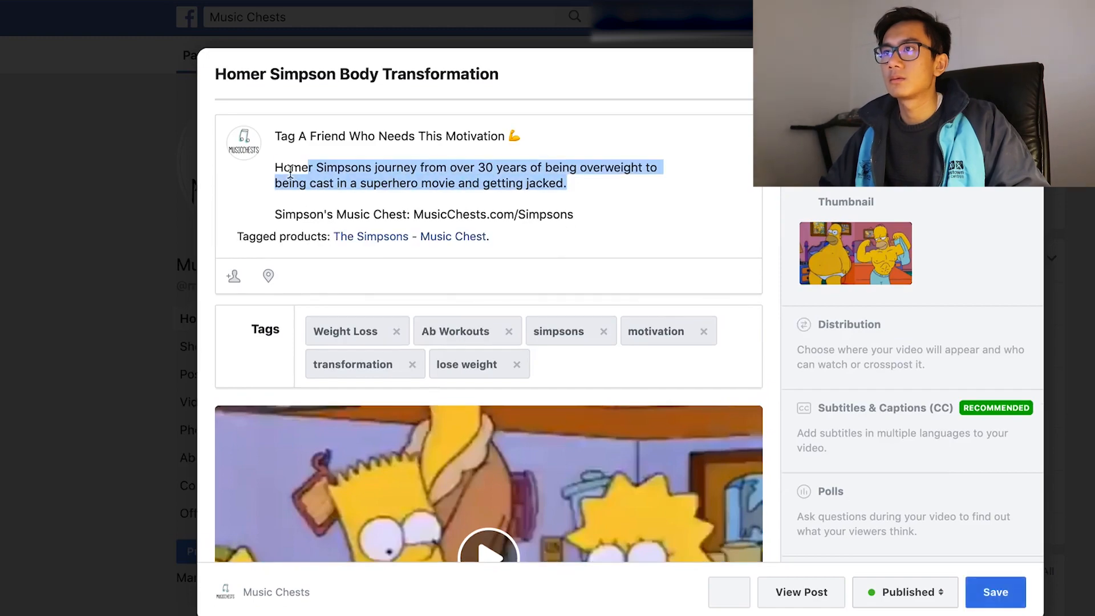
key(BackSpace)
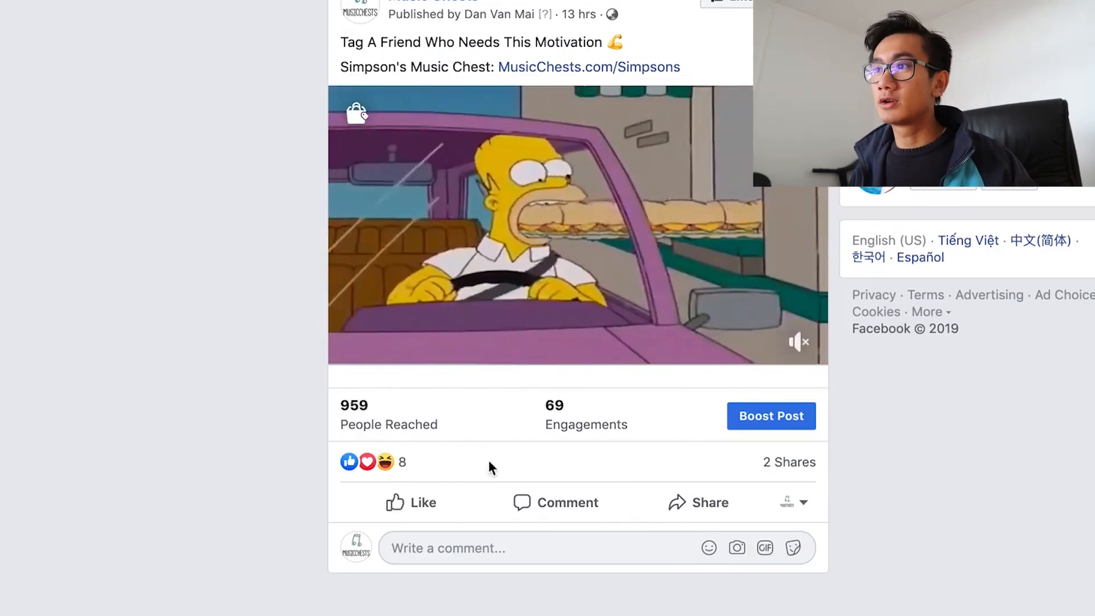
Open the list of people who reacted to the Homer Simpson post and invite the uninvited ones to like Music Chests
mouse_move(403, 470)
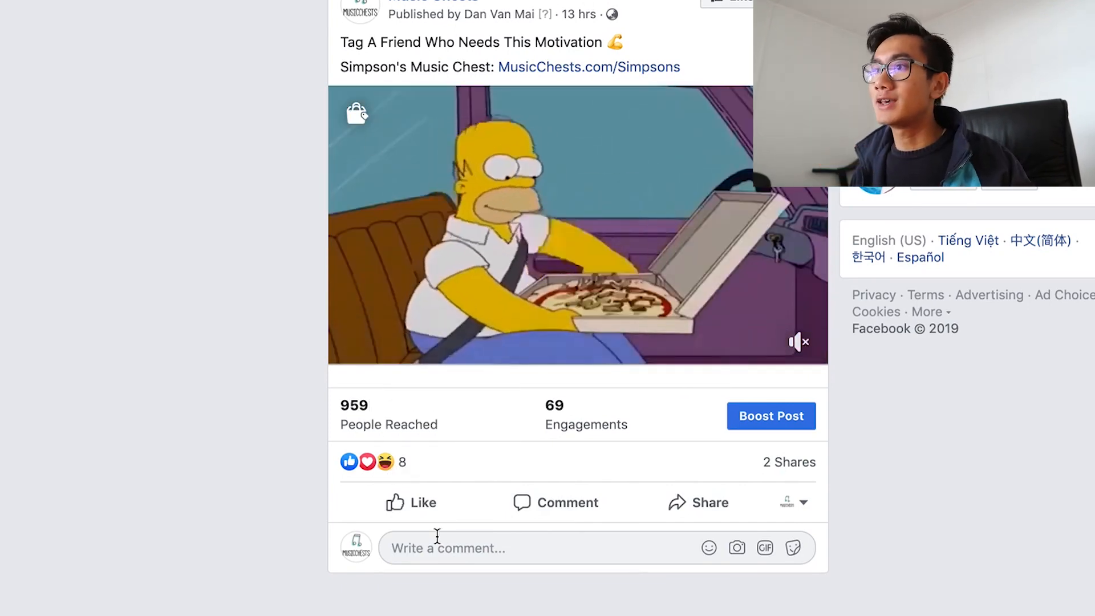
click(386, 461)
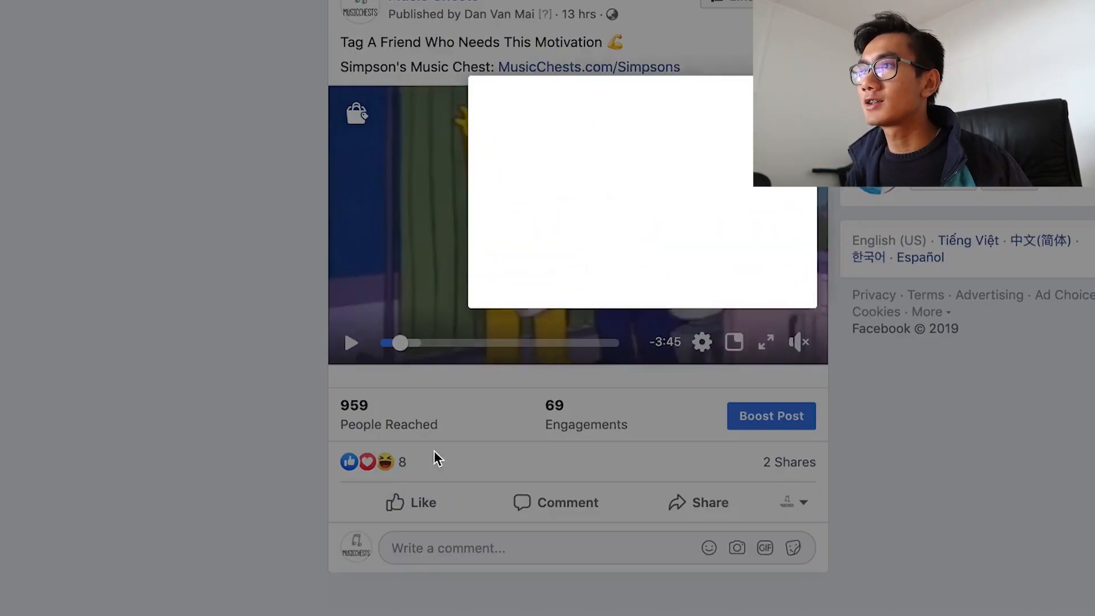
click(442, 57)
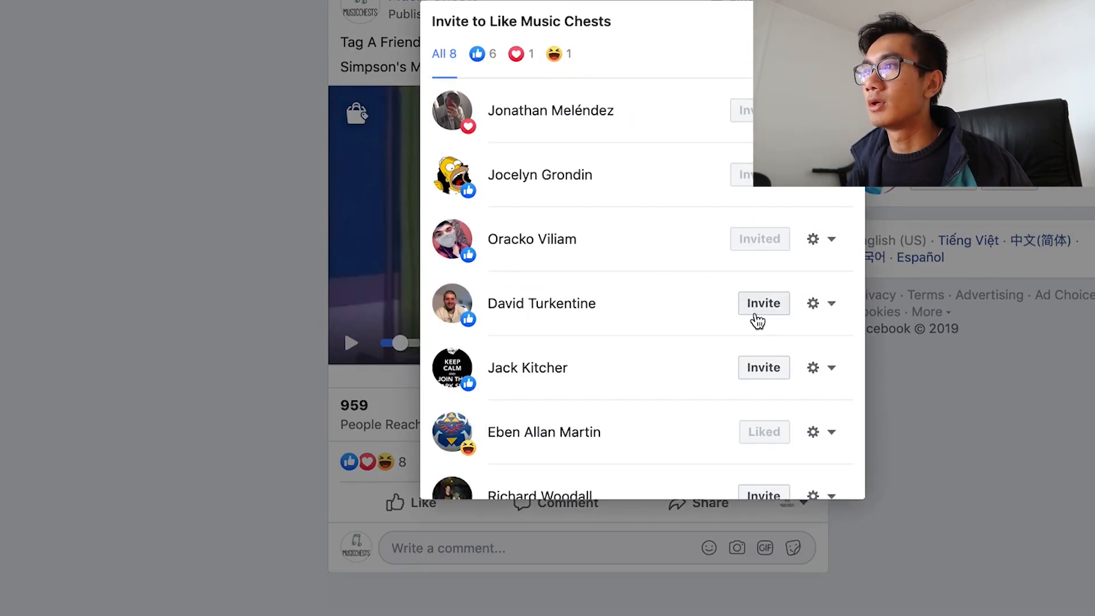
scroll(755, 376, down, 2)
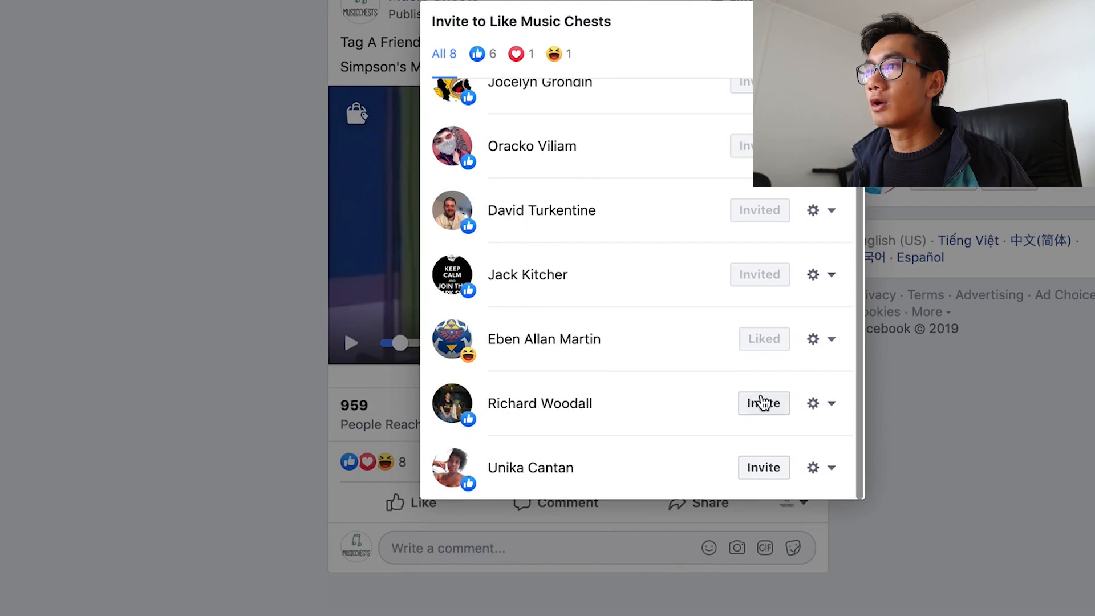
click(1068, 449)
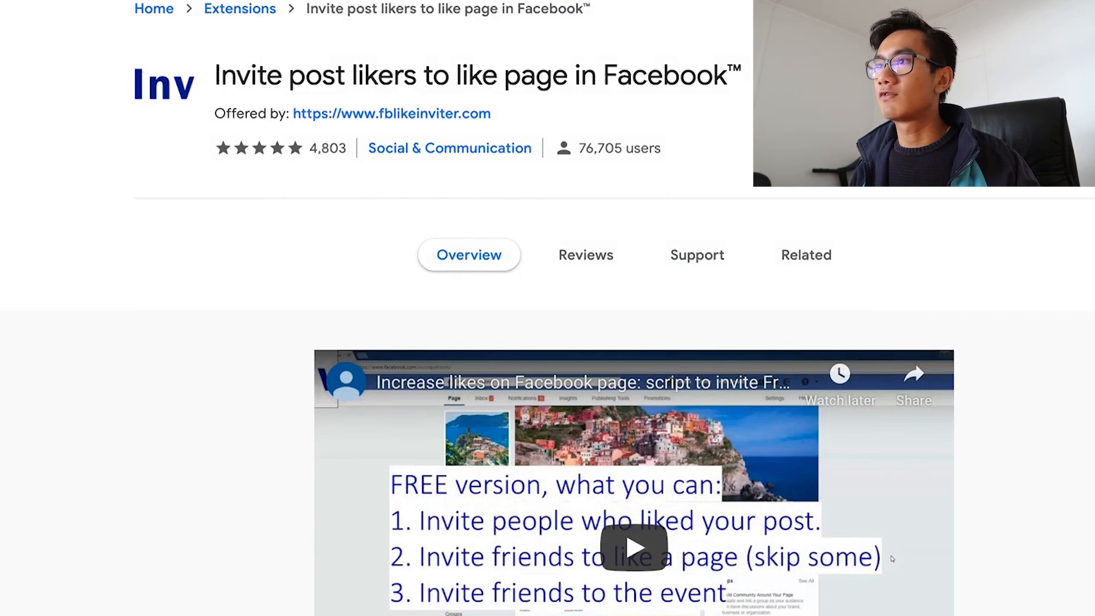
Review the "Invite post likers to like page in Facebook" extension page and check who reacted to the Homer Simpson post
scroll(308, 49, down, 3)
scroll(251, 29, up, 3)
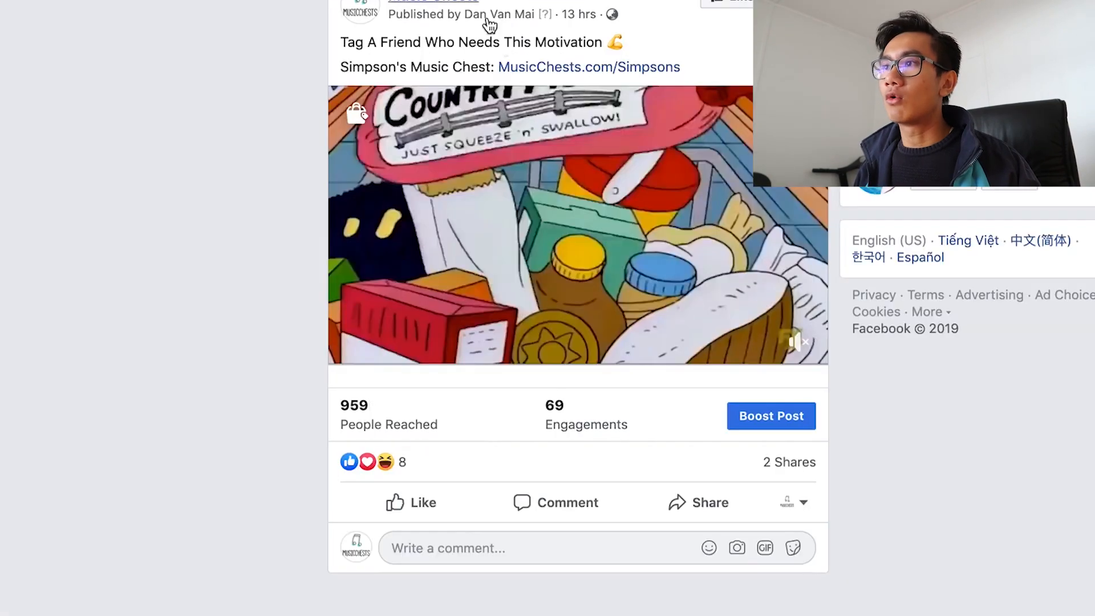
mouse_move(401, 470)
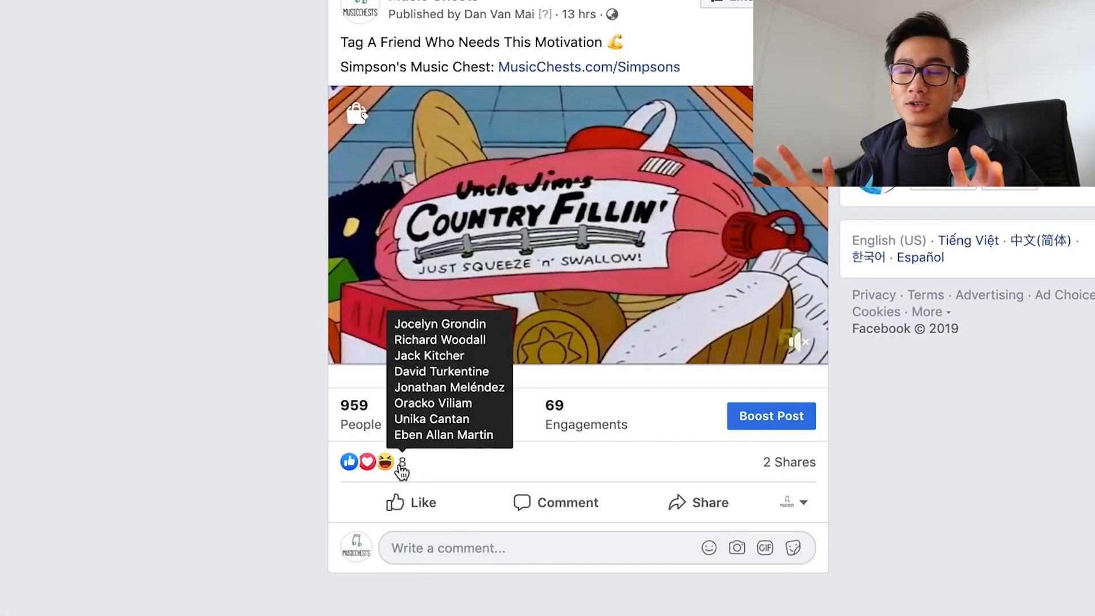